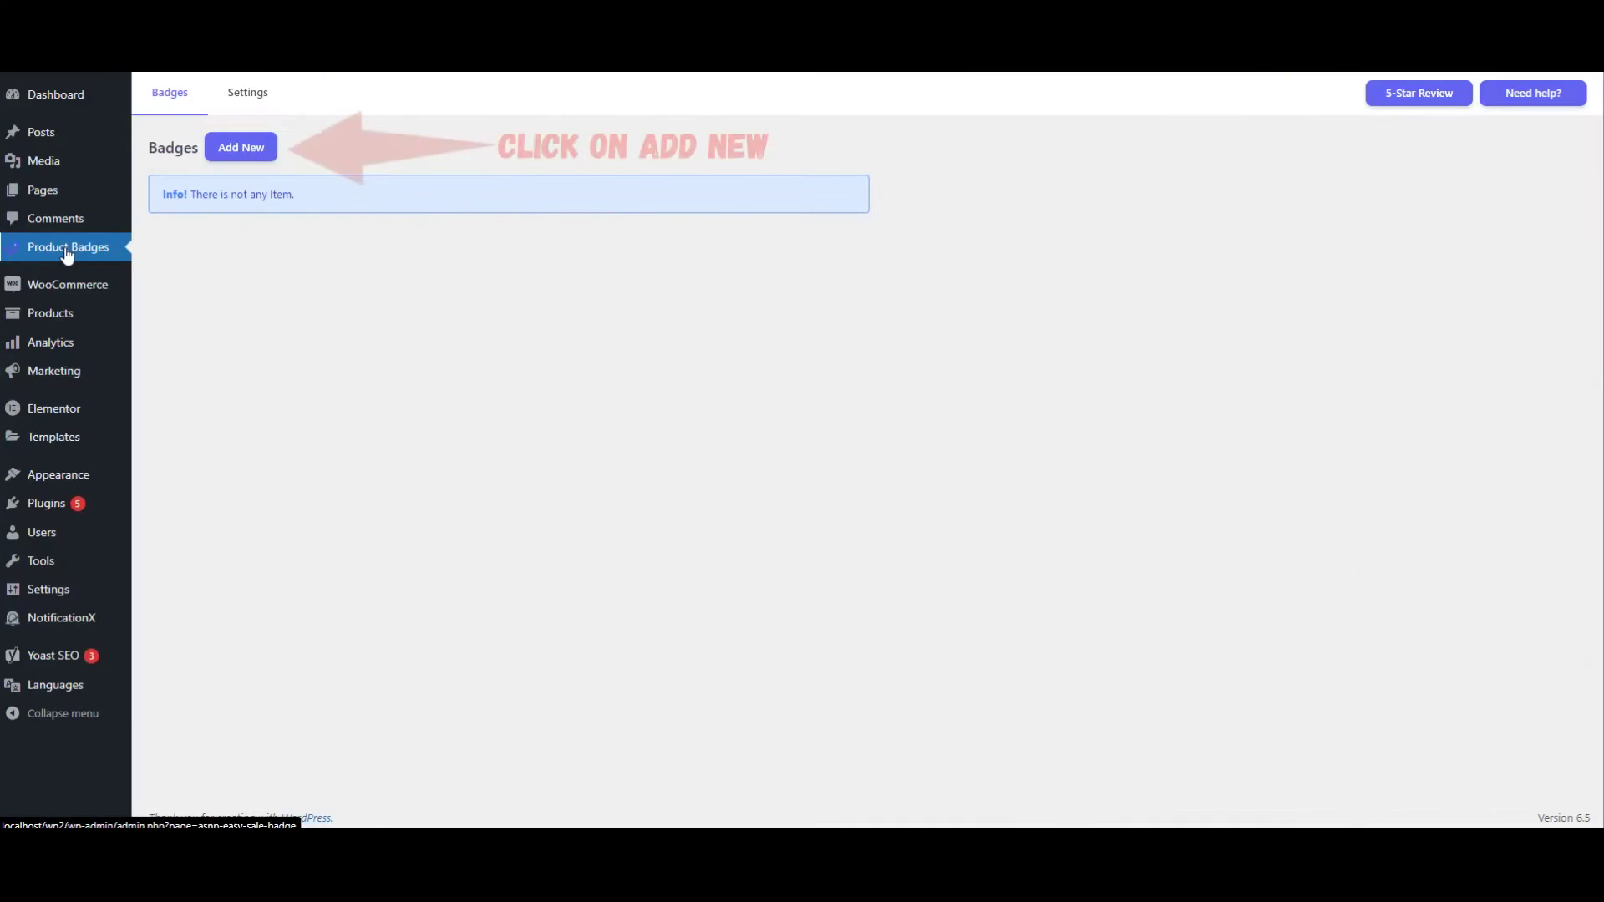
# - Start a new badge in Product Badges and name it Badge-1
pyautogui.click(260, 168)
pyautogui.click(445, 224)
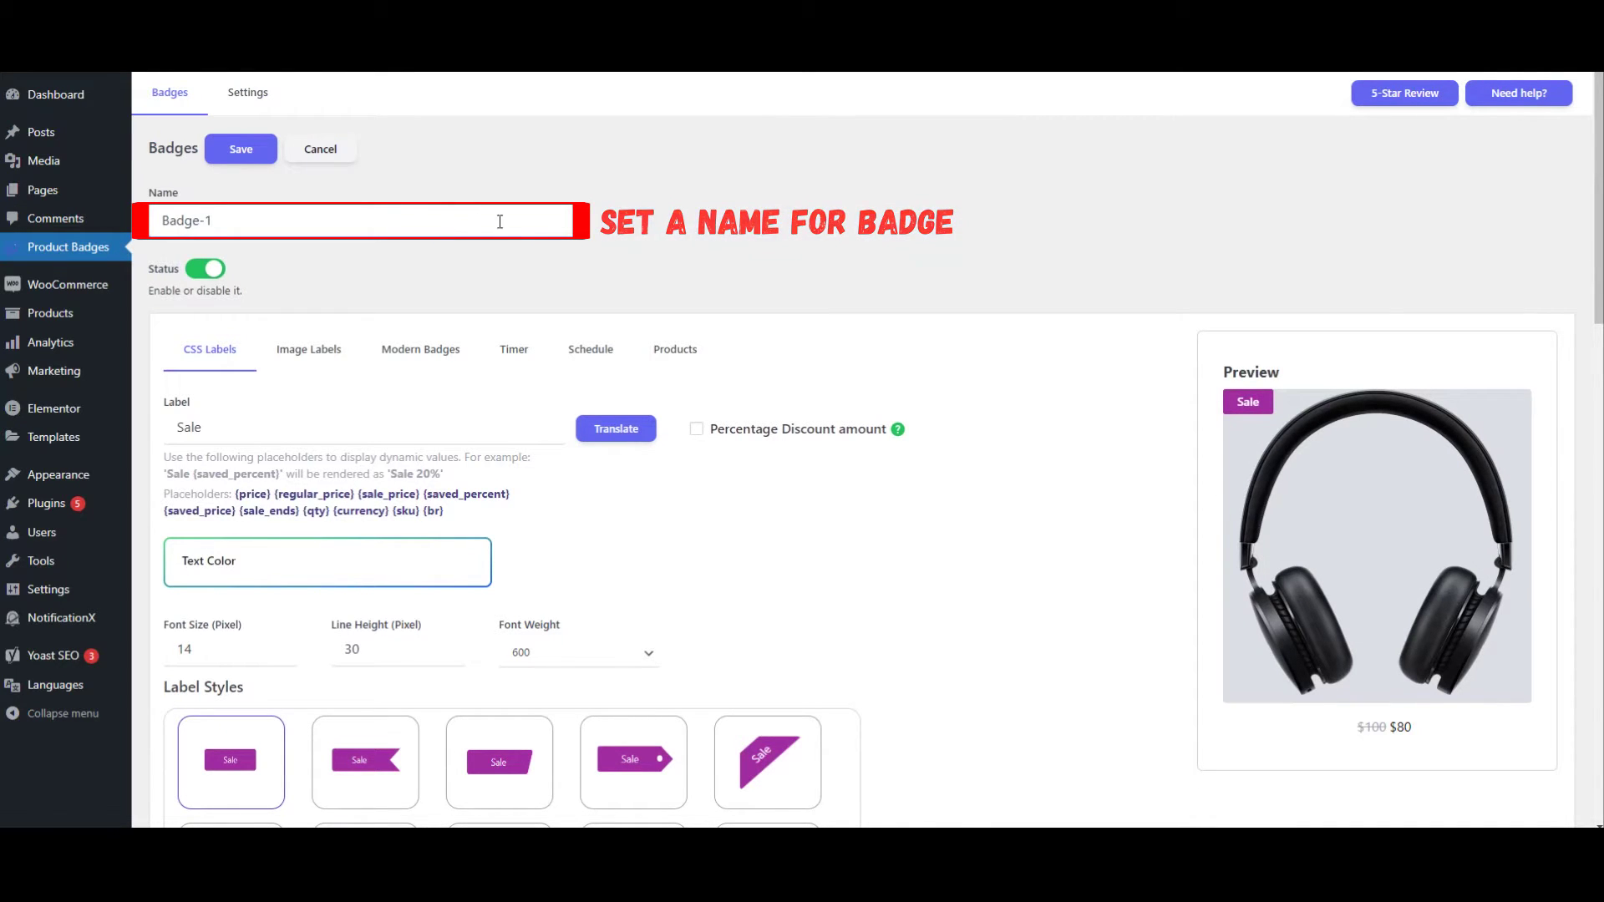
# - Make the badge a full-width bar with label text Coming Soon in Bold font weight
pyautogui.scroll(-2, 823, 255)
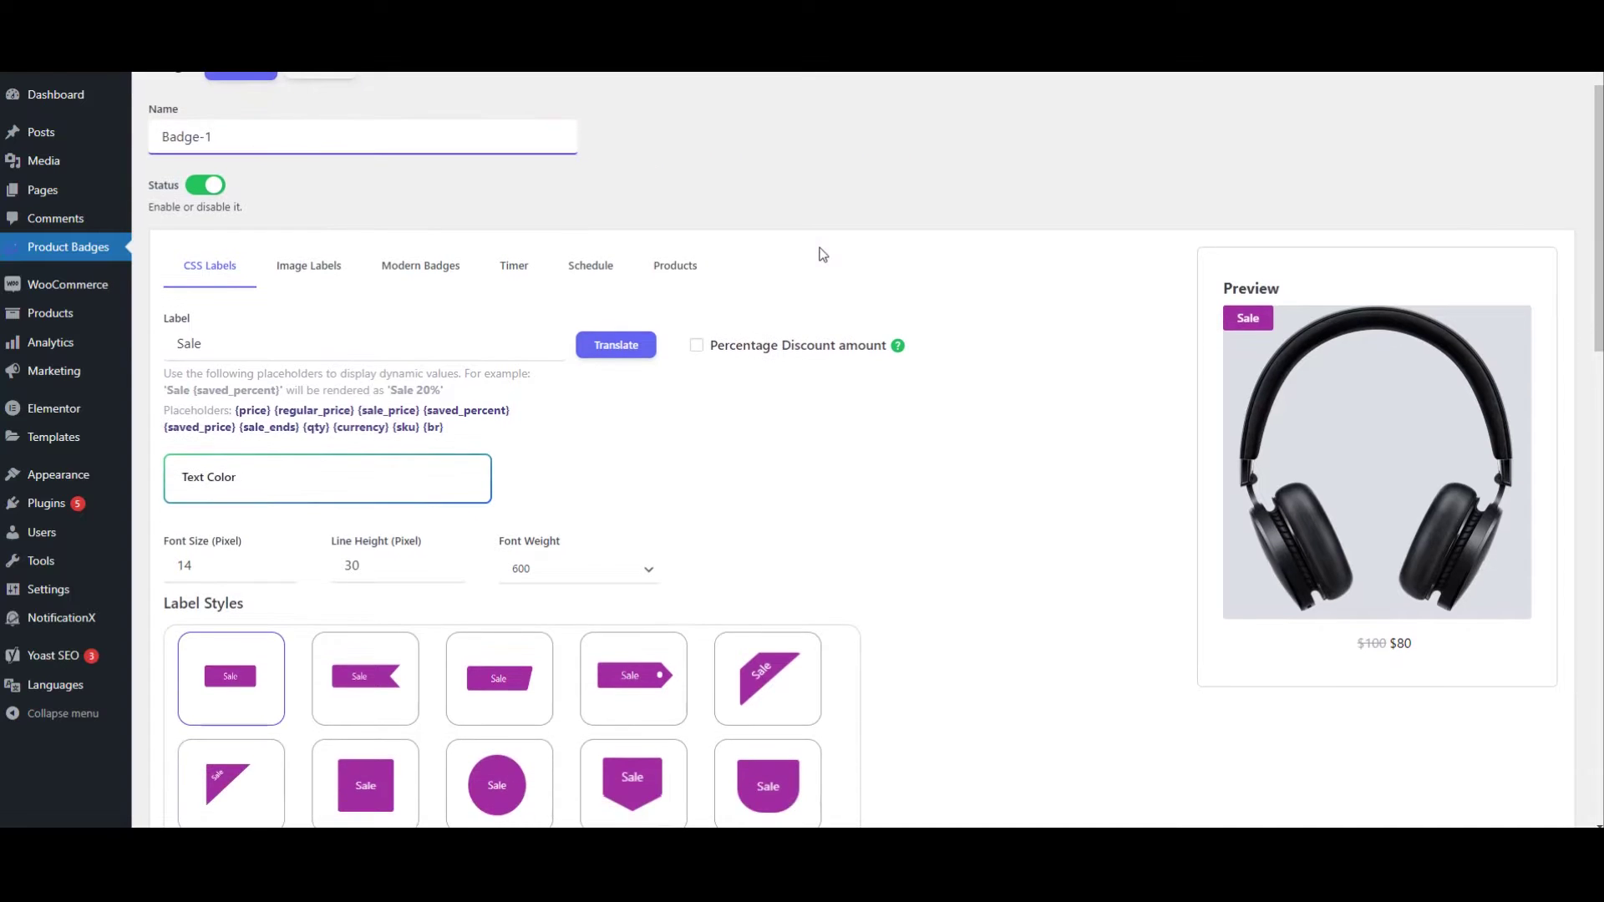
pyautogui.scroll(-1, 819, 252)
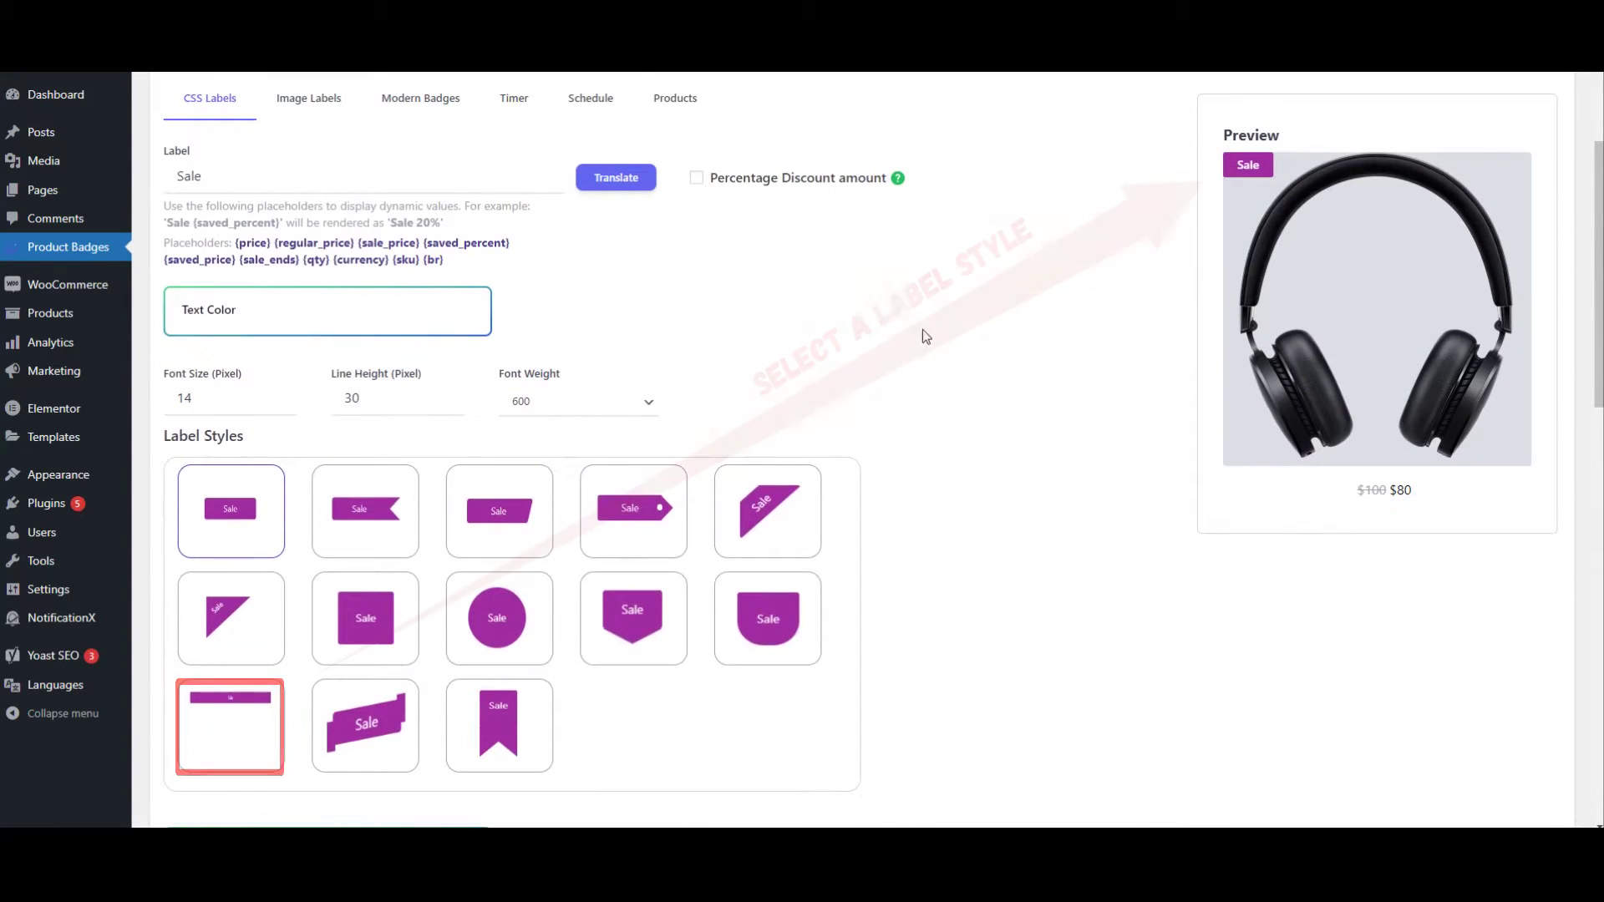
pyautogui.click(256, 746)
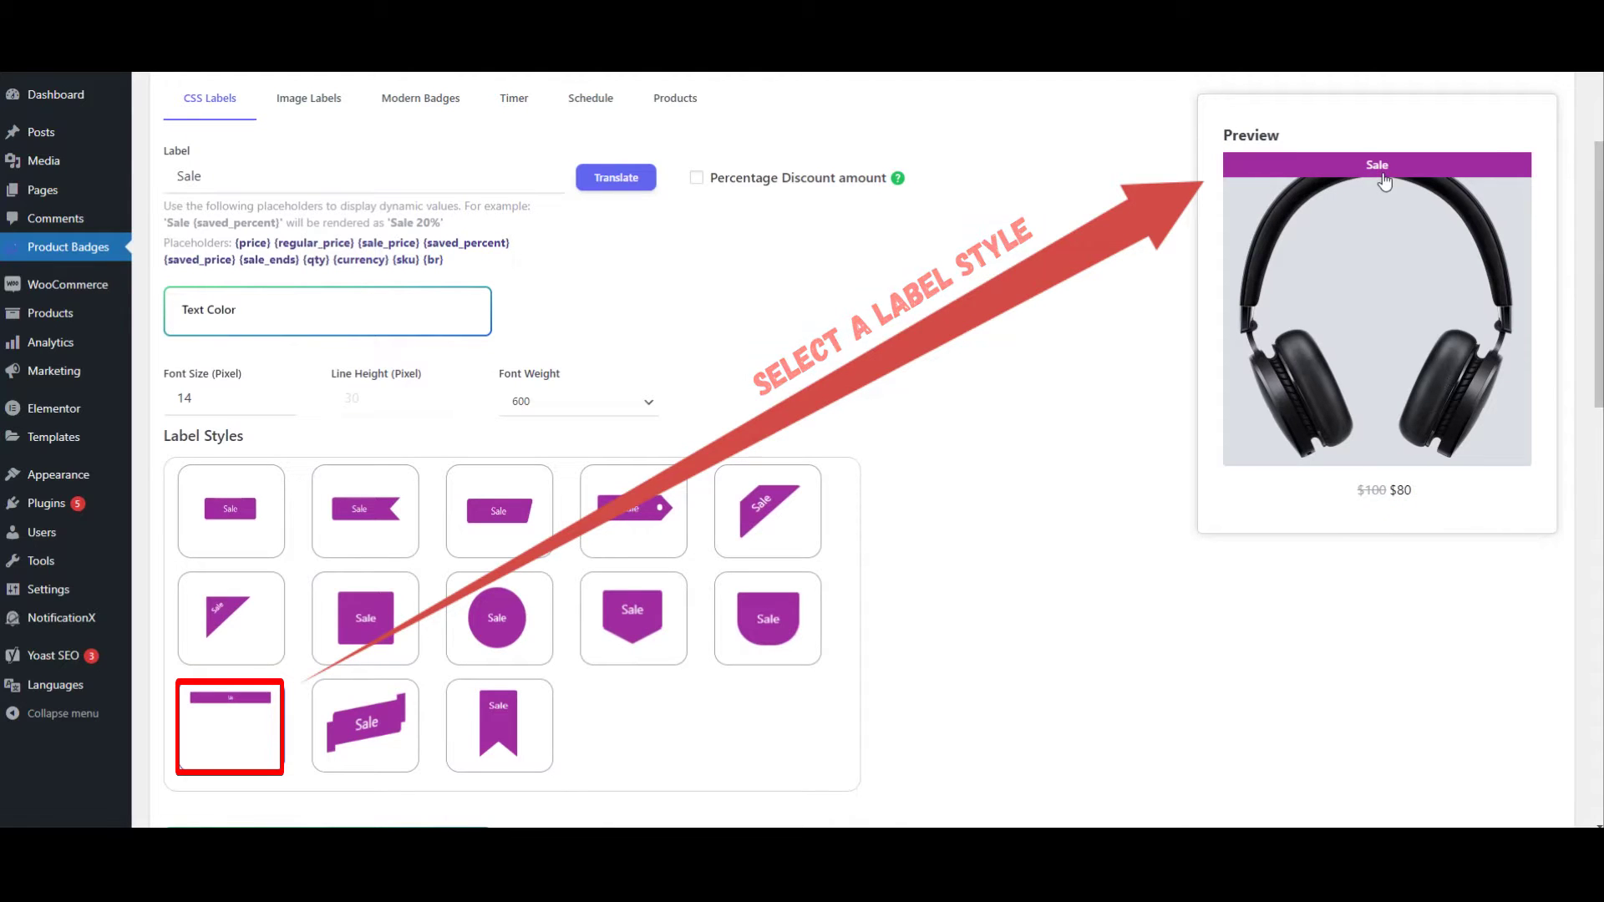
pyautogui.click(379, 188)
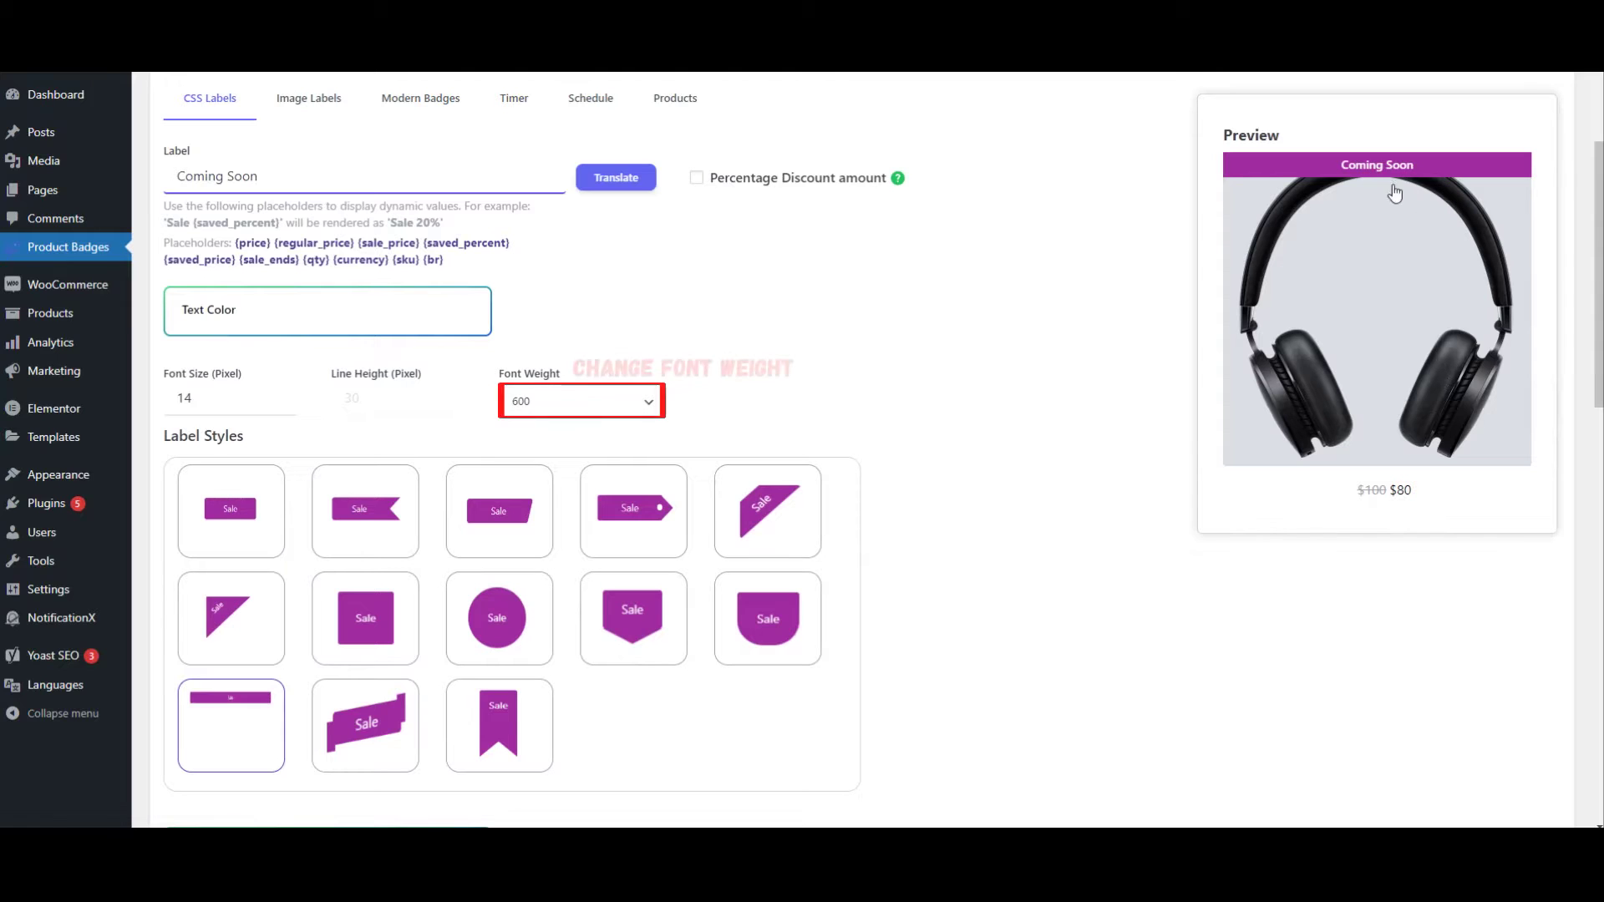
pyautogui.click(587, 409)
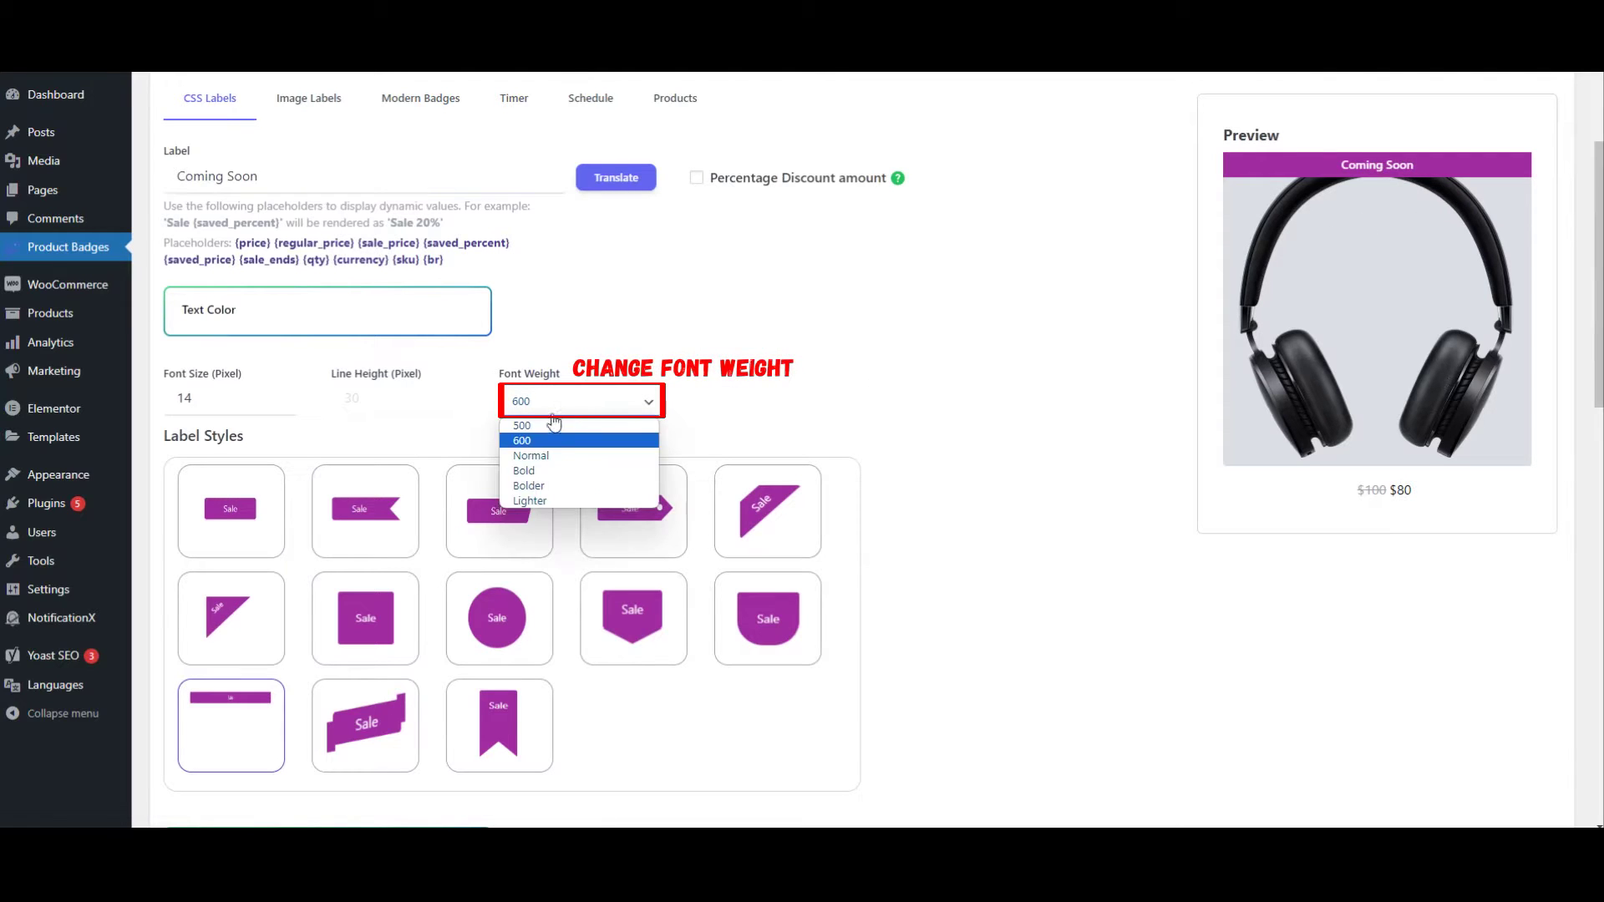
pyautogui.click(529, 466)
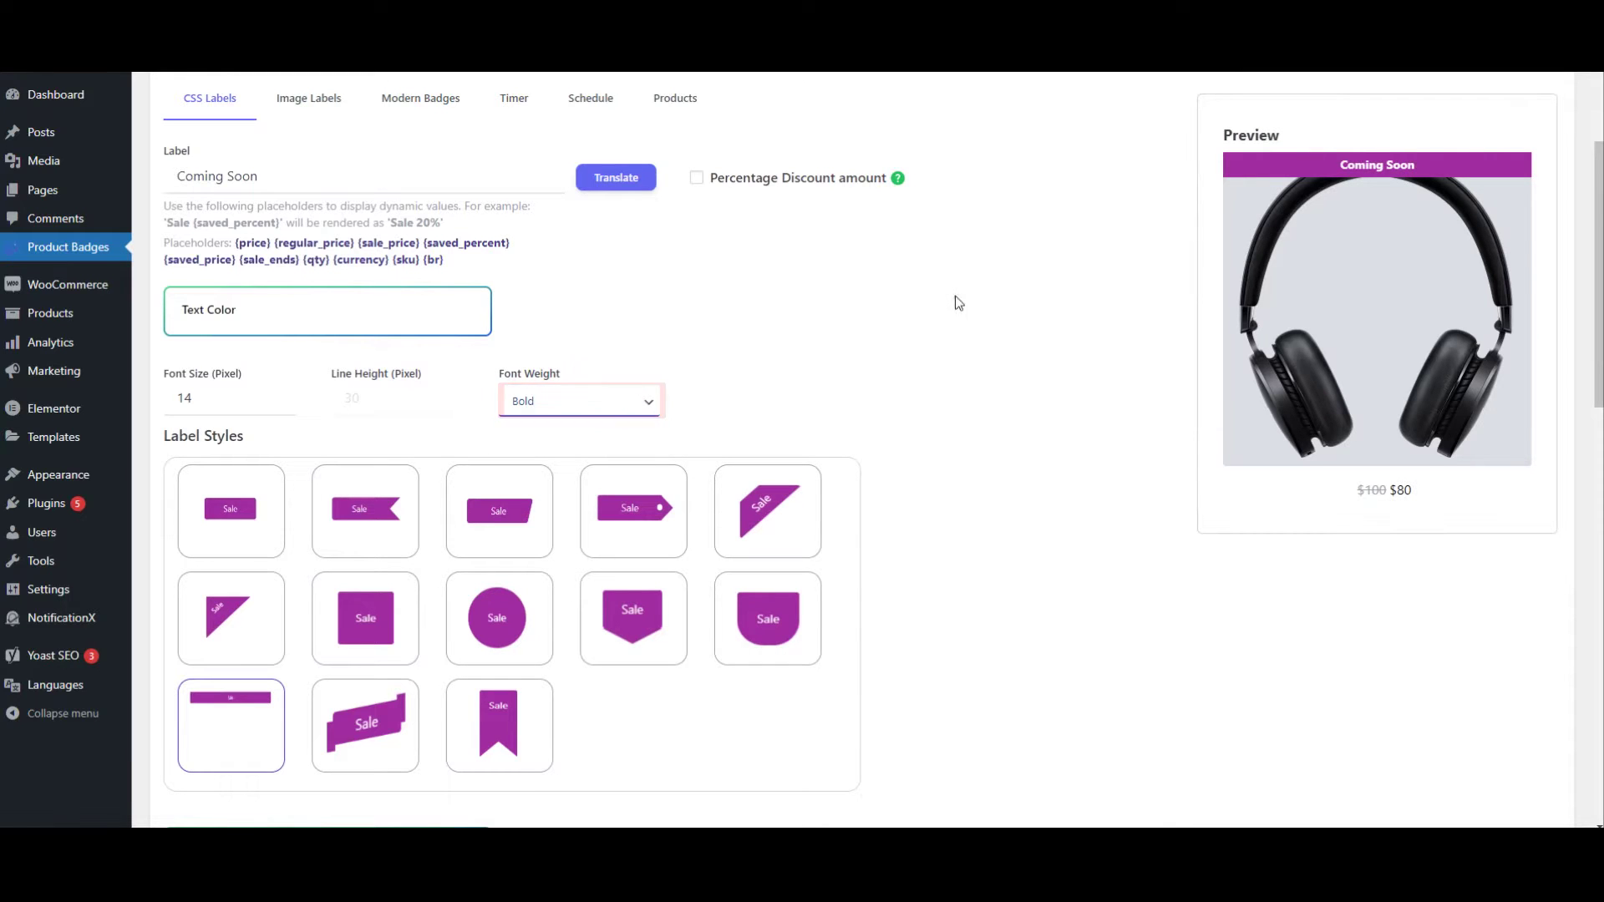
pyautogui.scroll(-6, 899, 319)
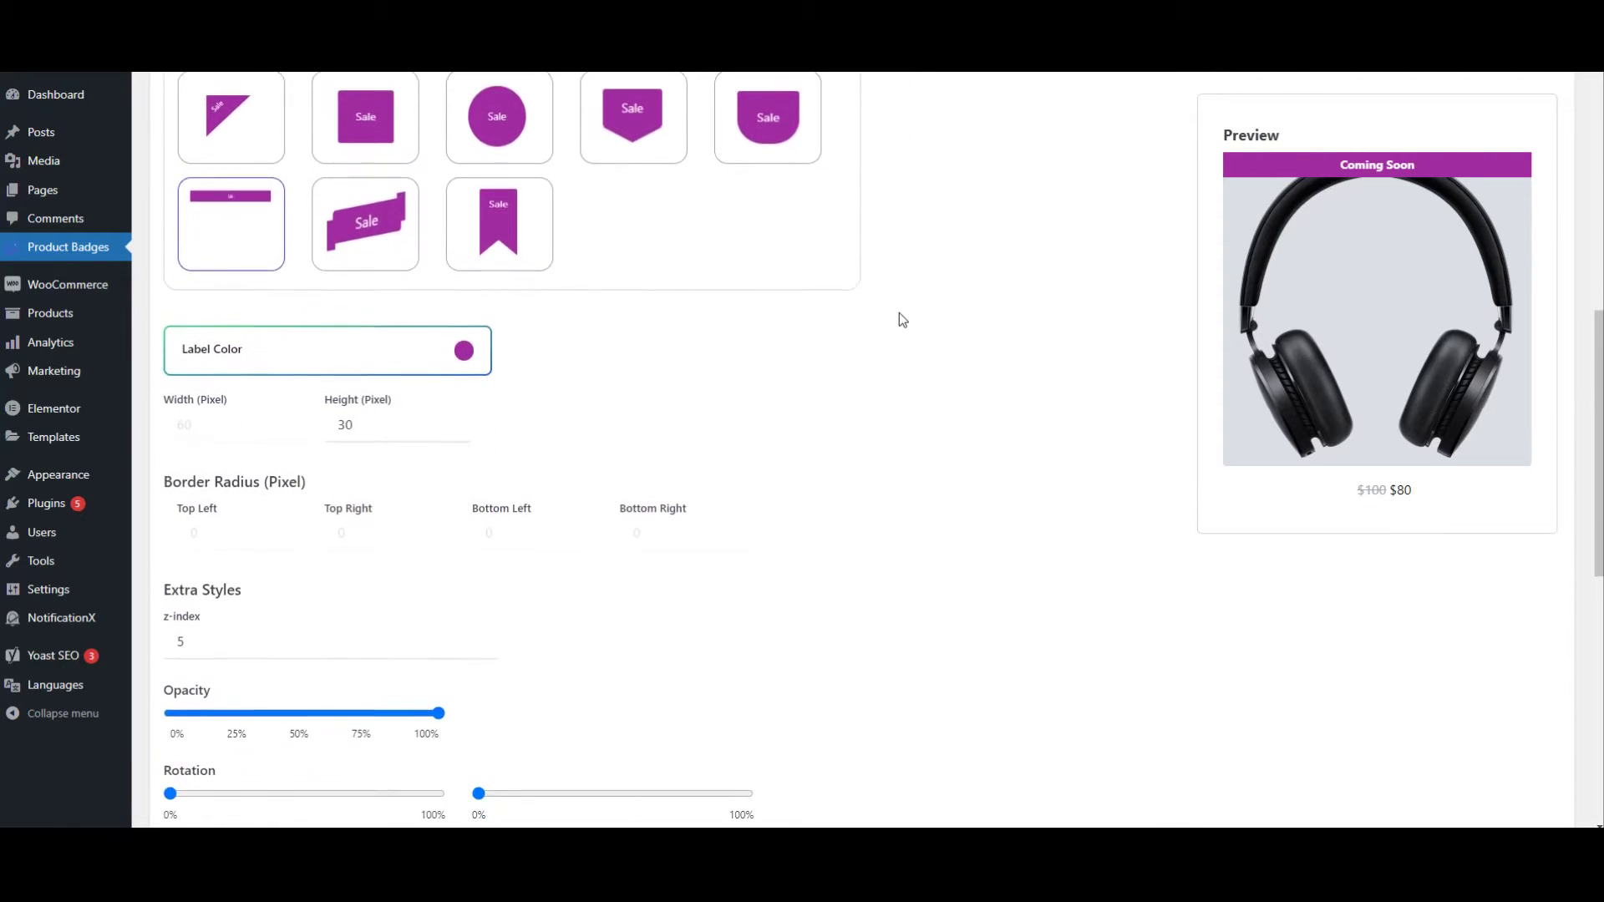
# - Change the label colour to a gradient from purple (c11eae) to magenta
pyautogui.scroll(-2, 899, 319)
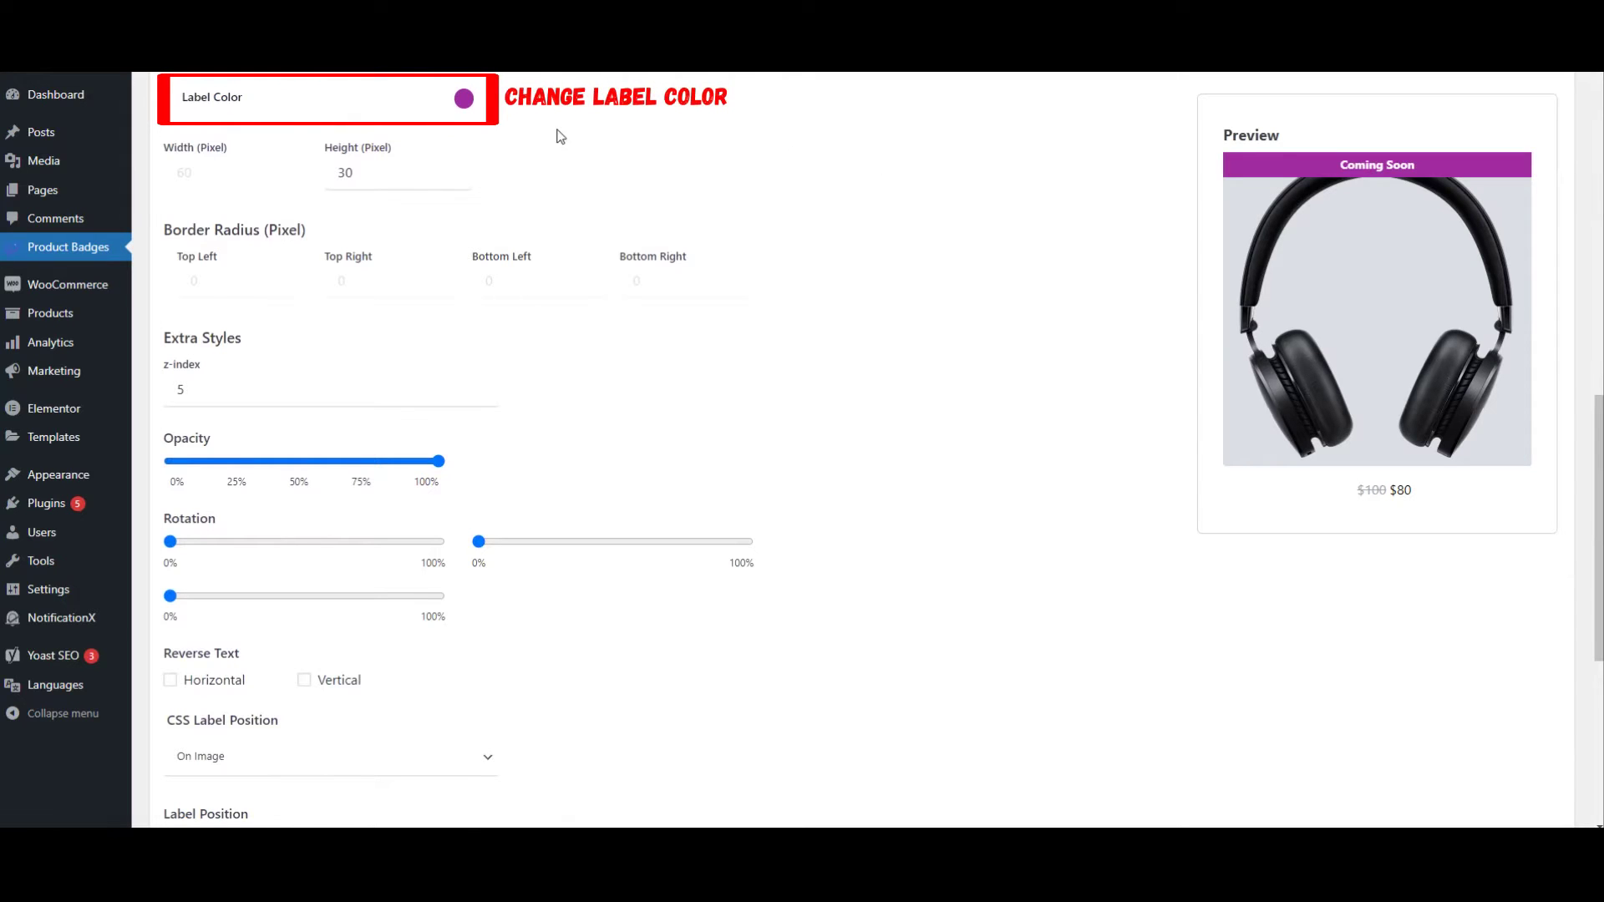
pyautogui.click(412, 119)
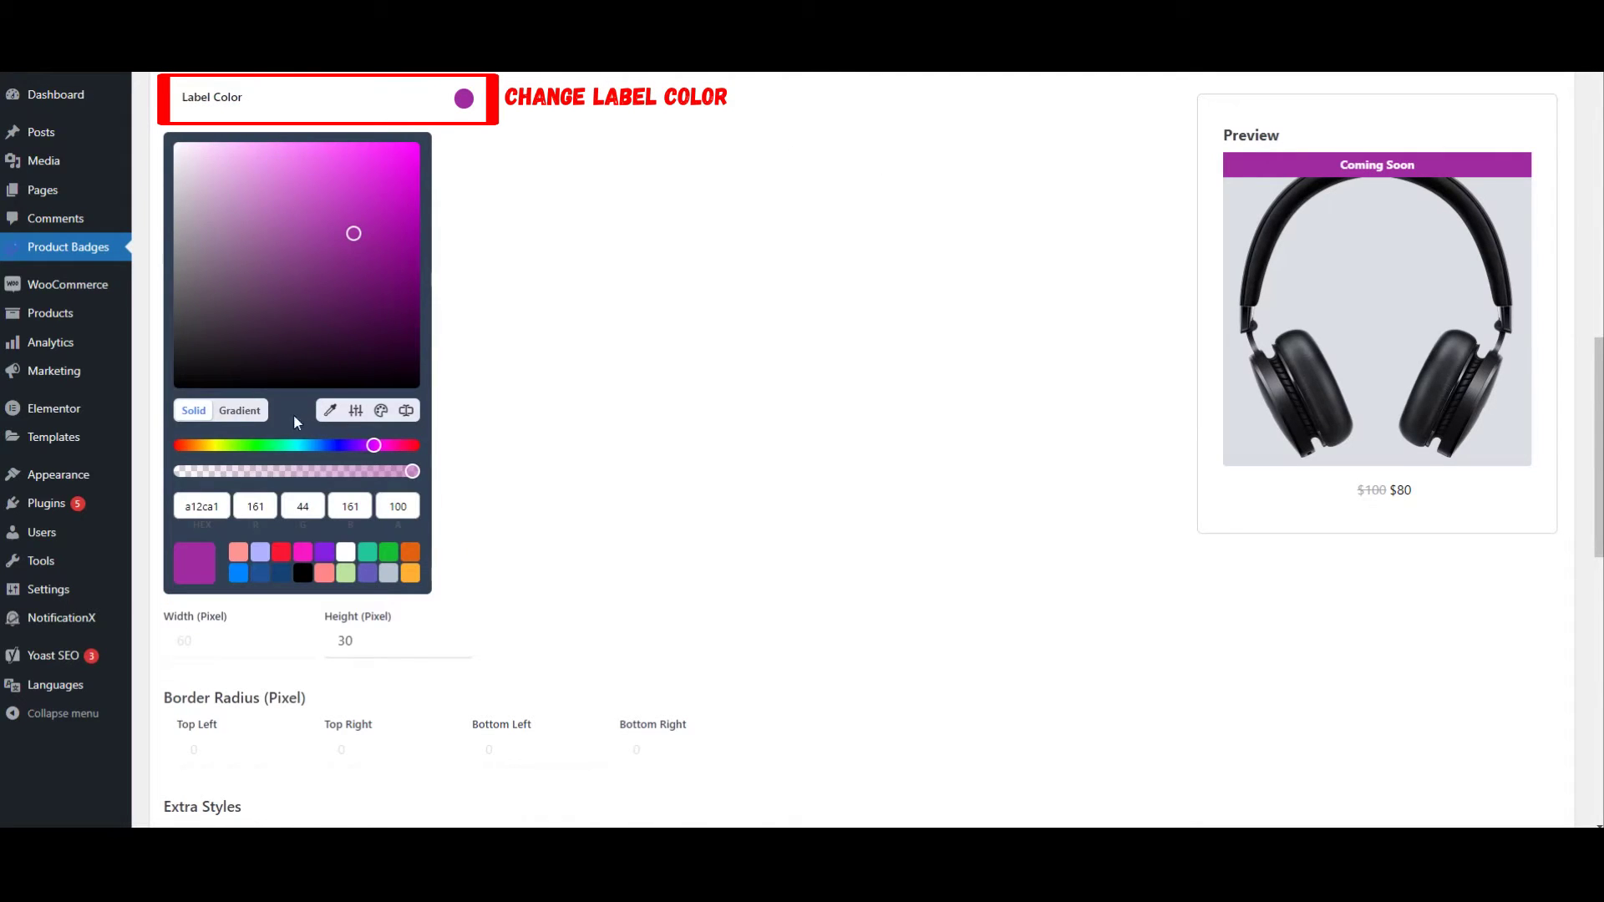
pyautogui.click(228, 411)
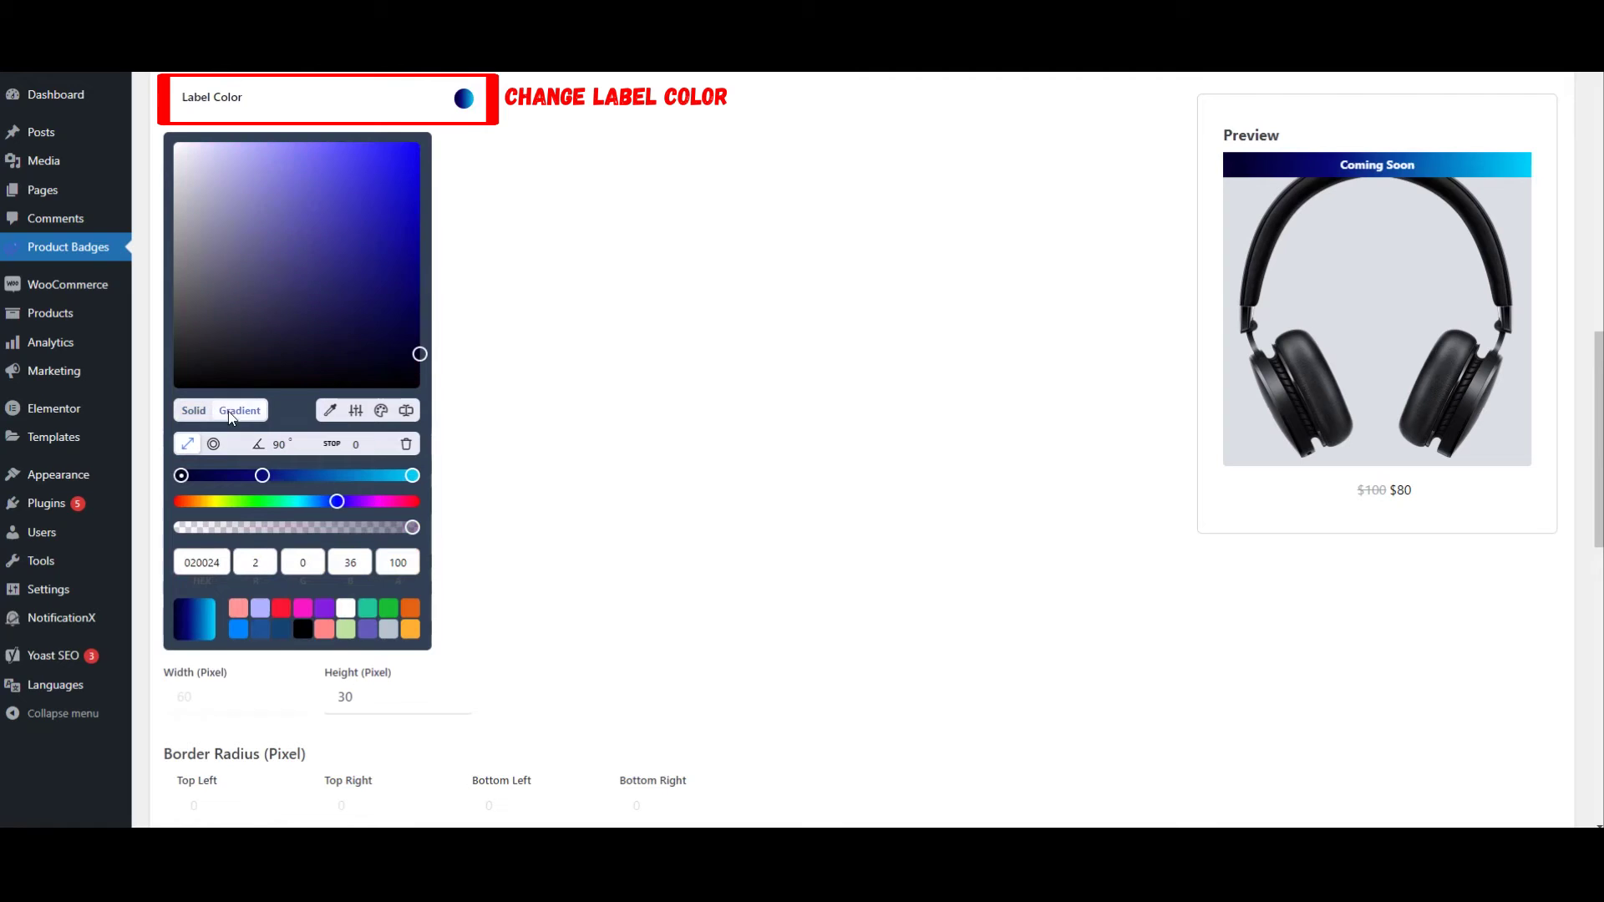
pyautogui.click(412, 477)
pyautogui.click(376, 499)
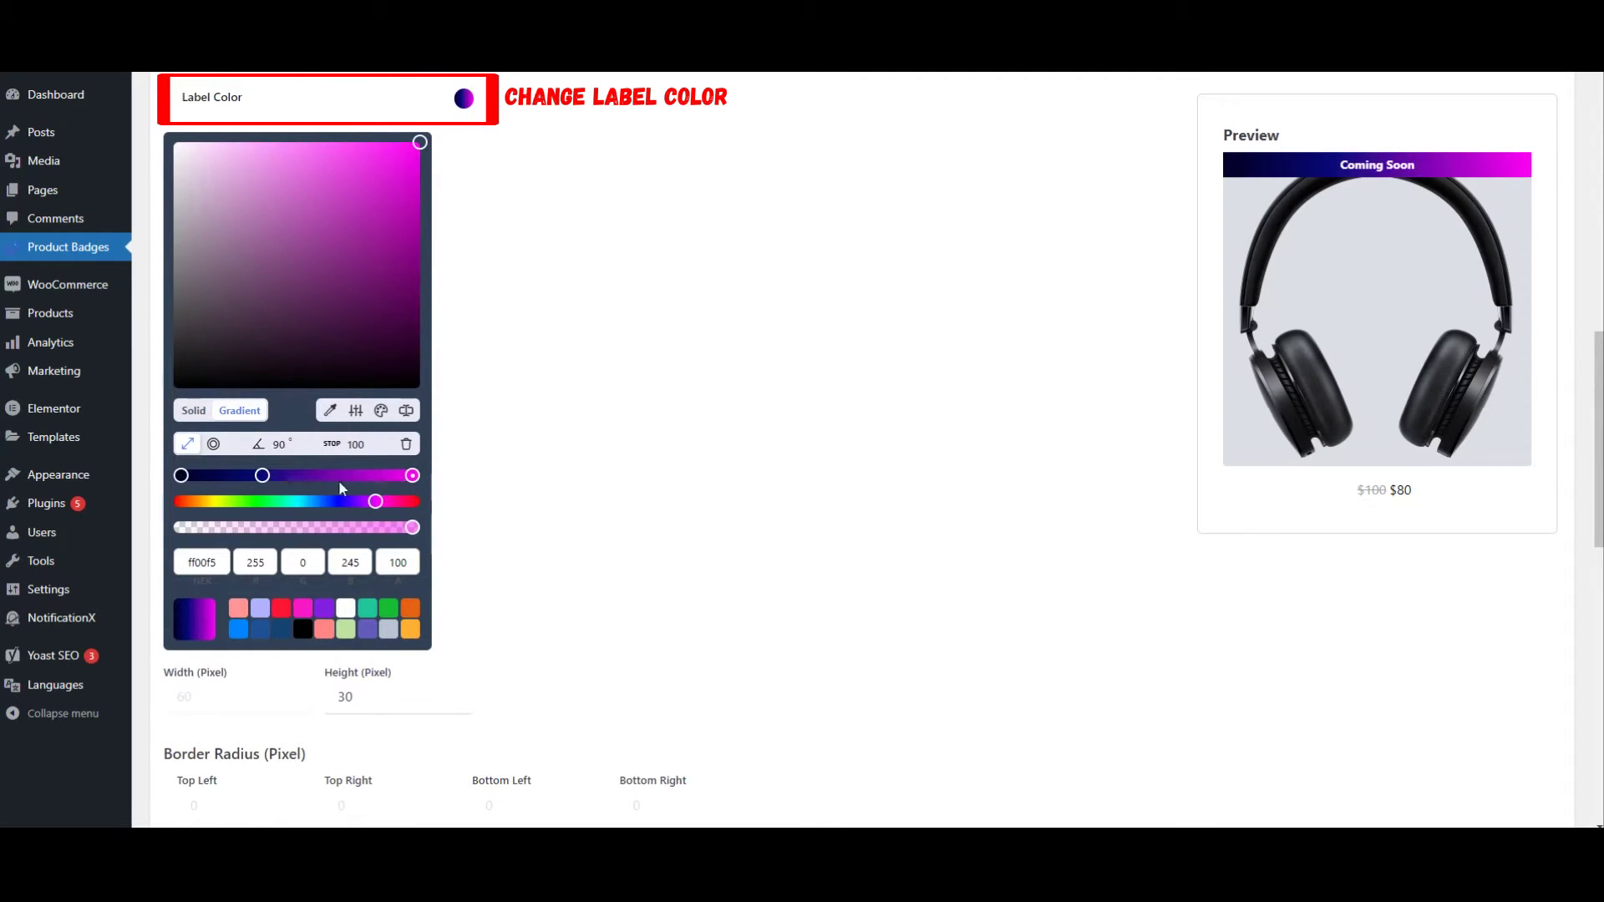
pyautogui.click(263, 476)
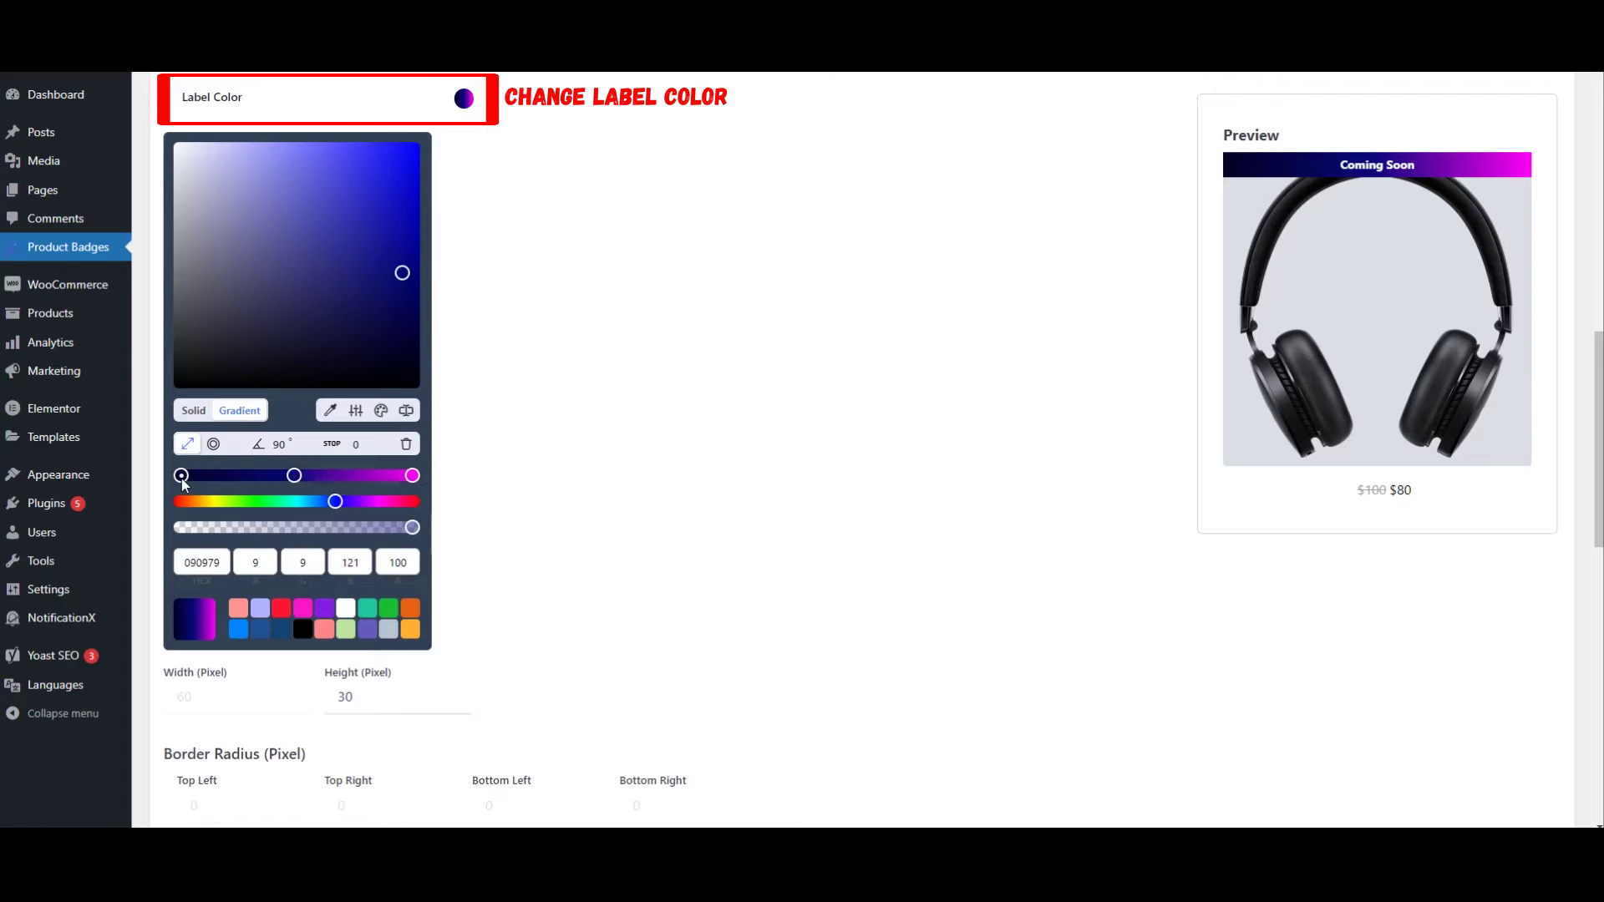
pyautogui.moveTo(338, 502); pyautogui.dragTo(368, 502)
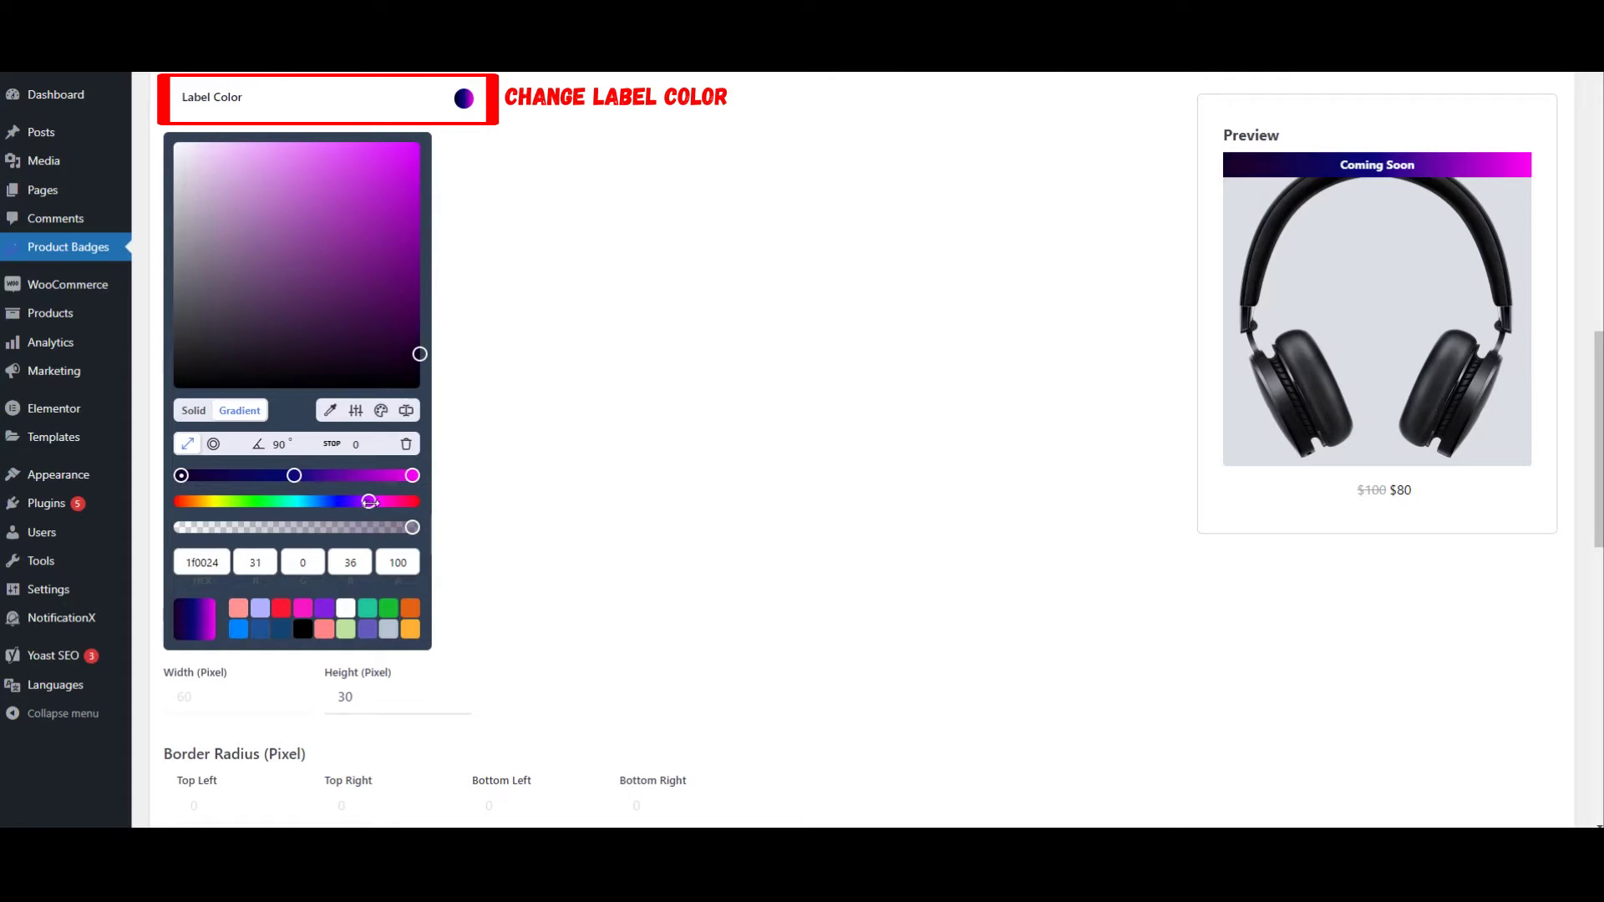
pyautogui.click(340, 232)
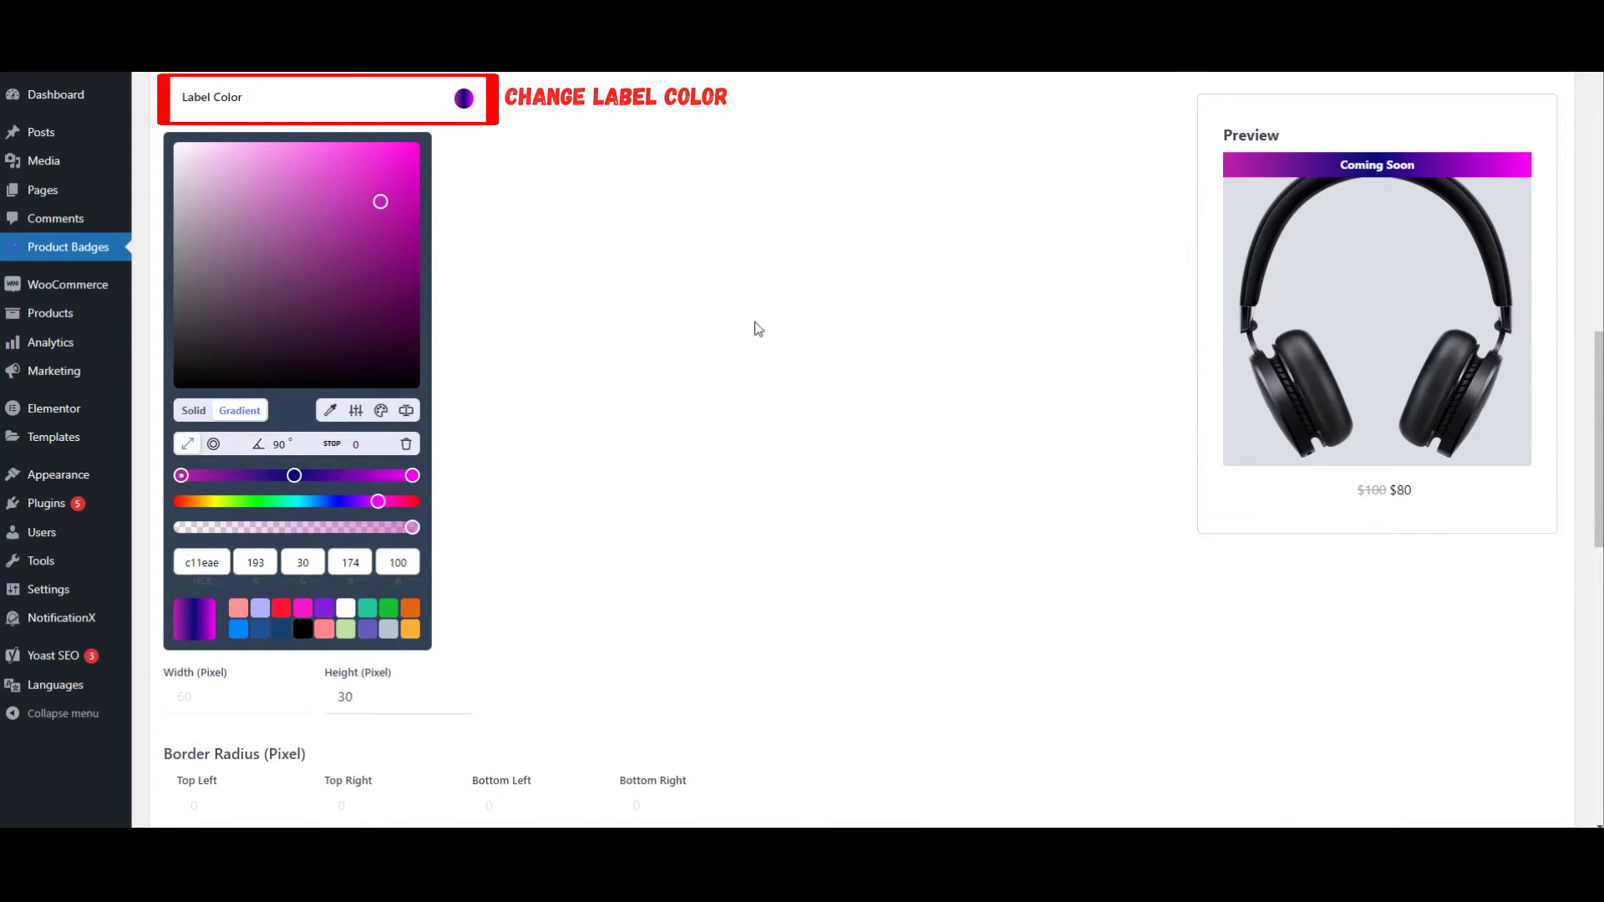
pyautogui.click(597, 371)
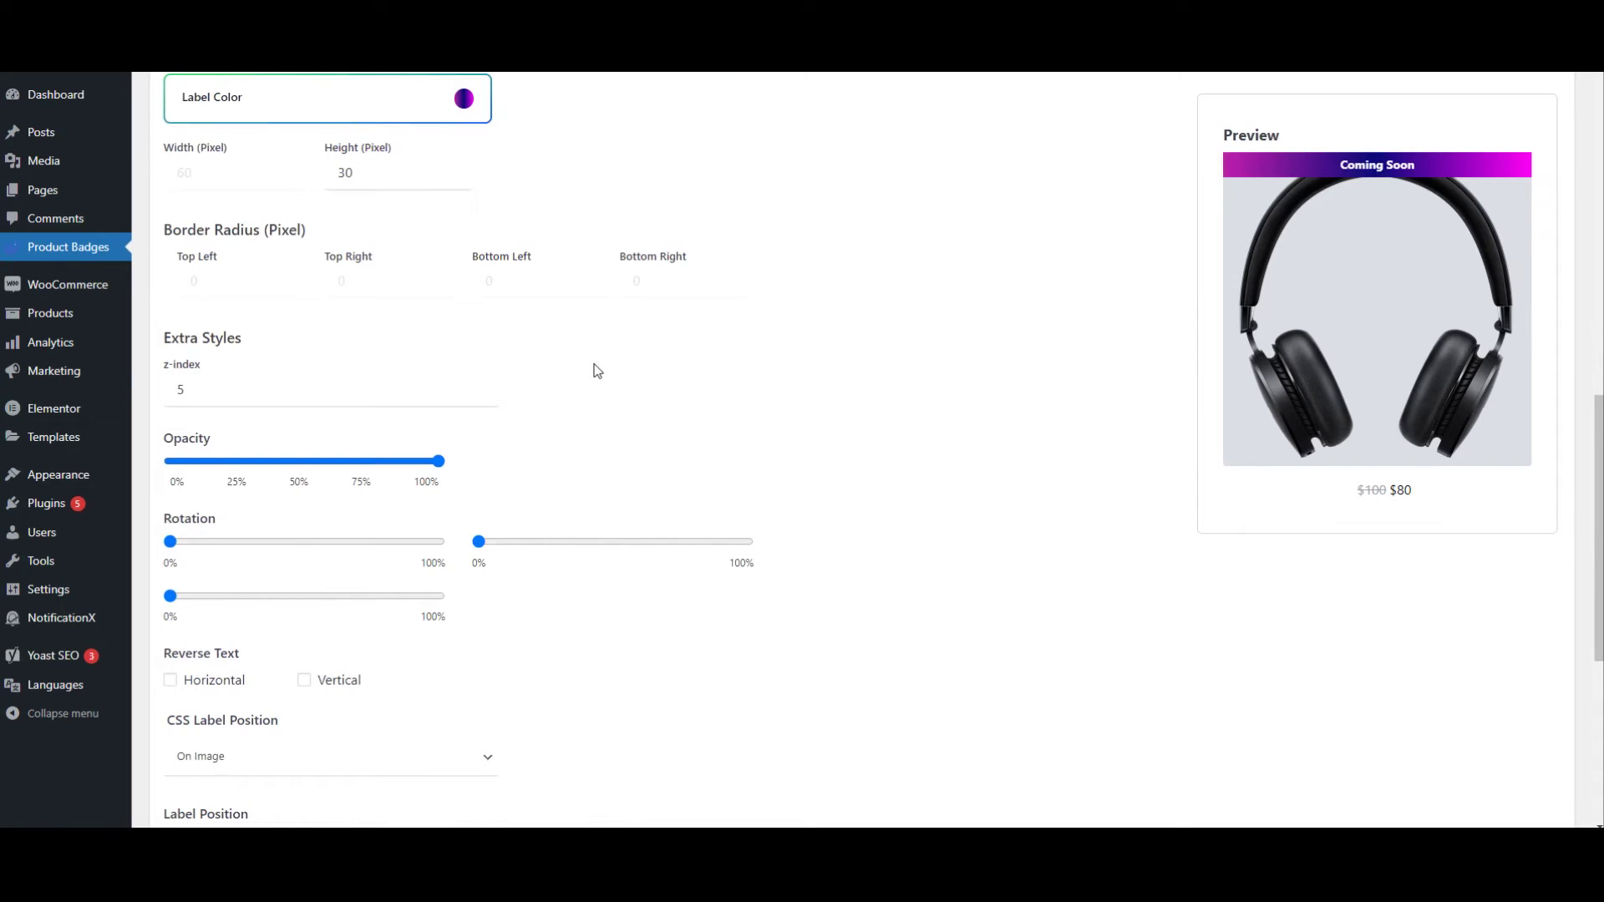
# - Place the bar 3 px from the top and give it a Flash animation with duration 4
pyautogui.scroll(-5, 597, 371)
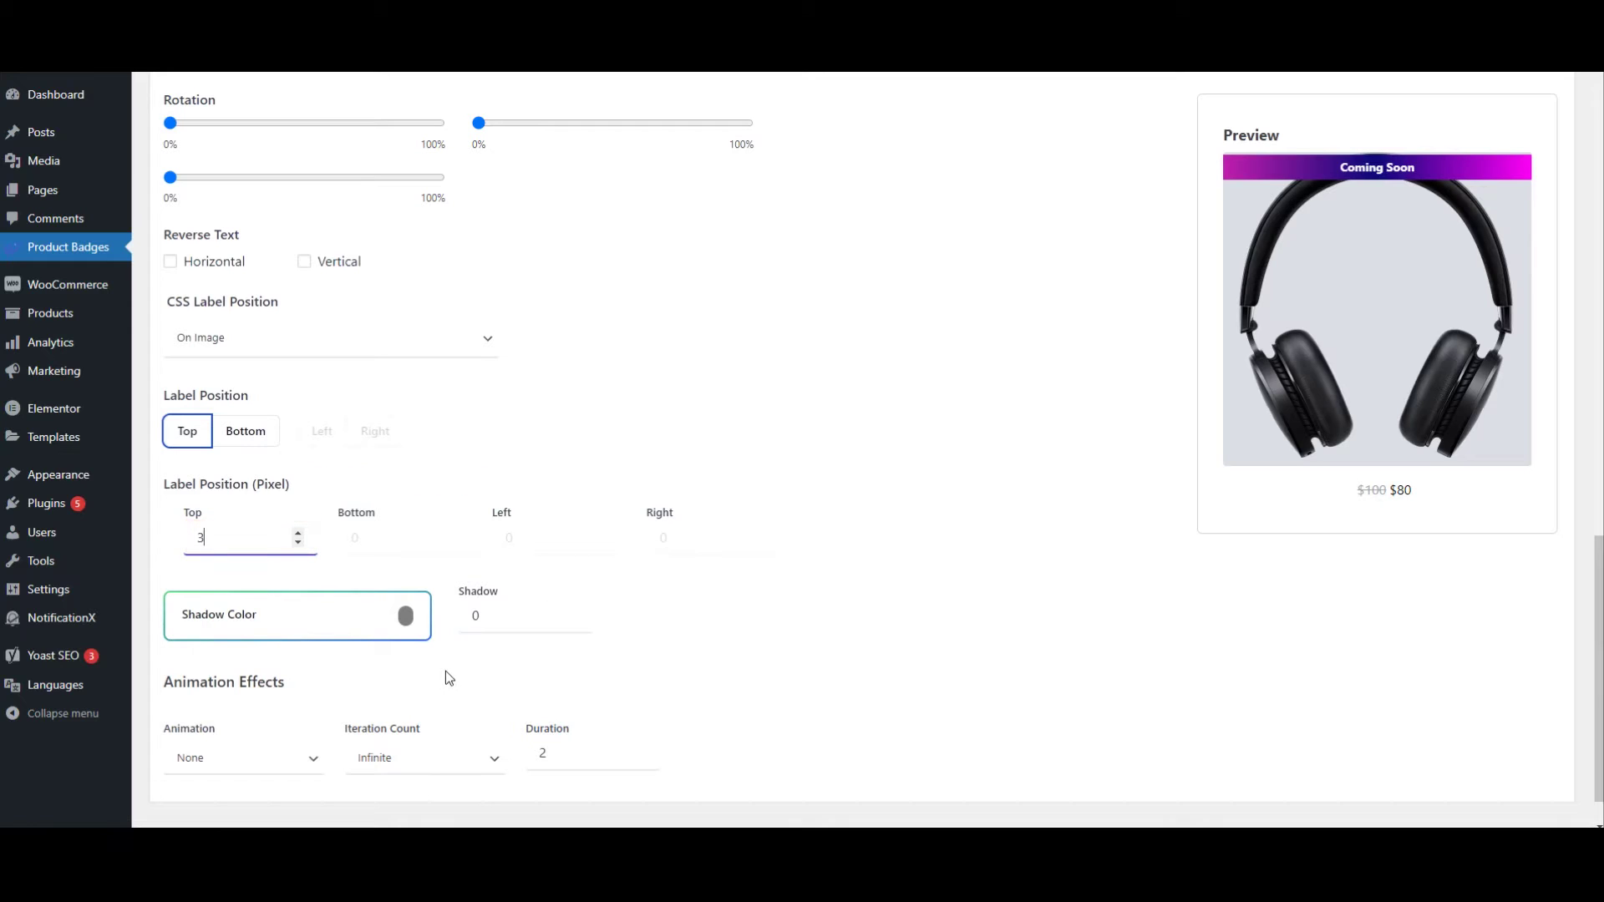
pyautogui.click(240, 766)
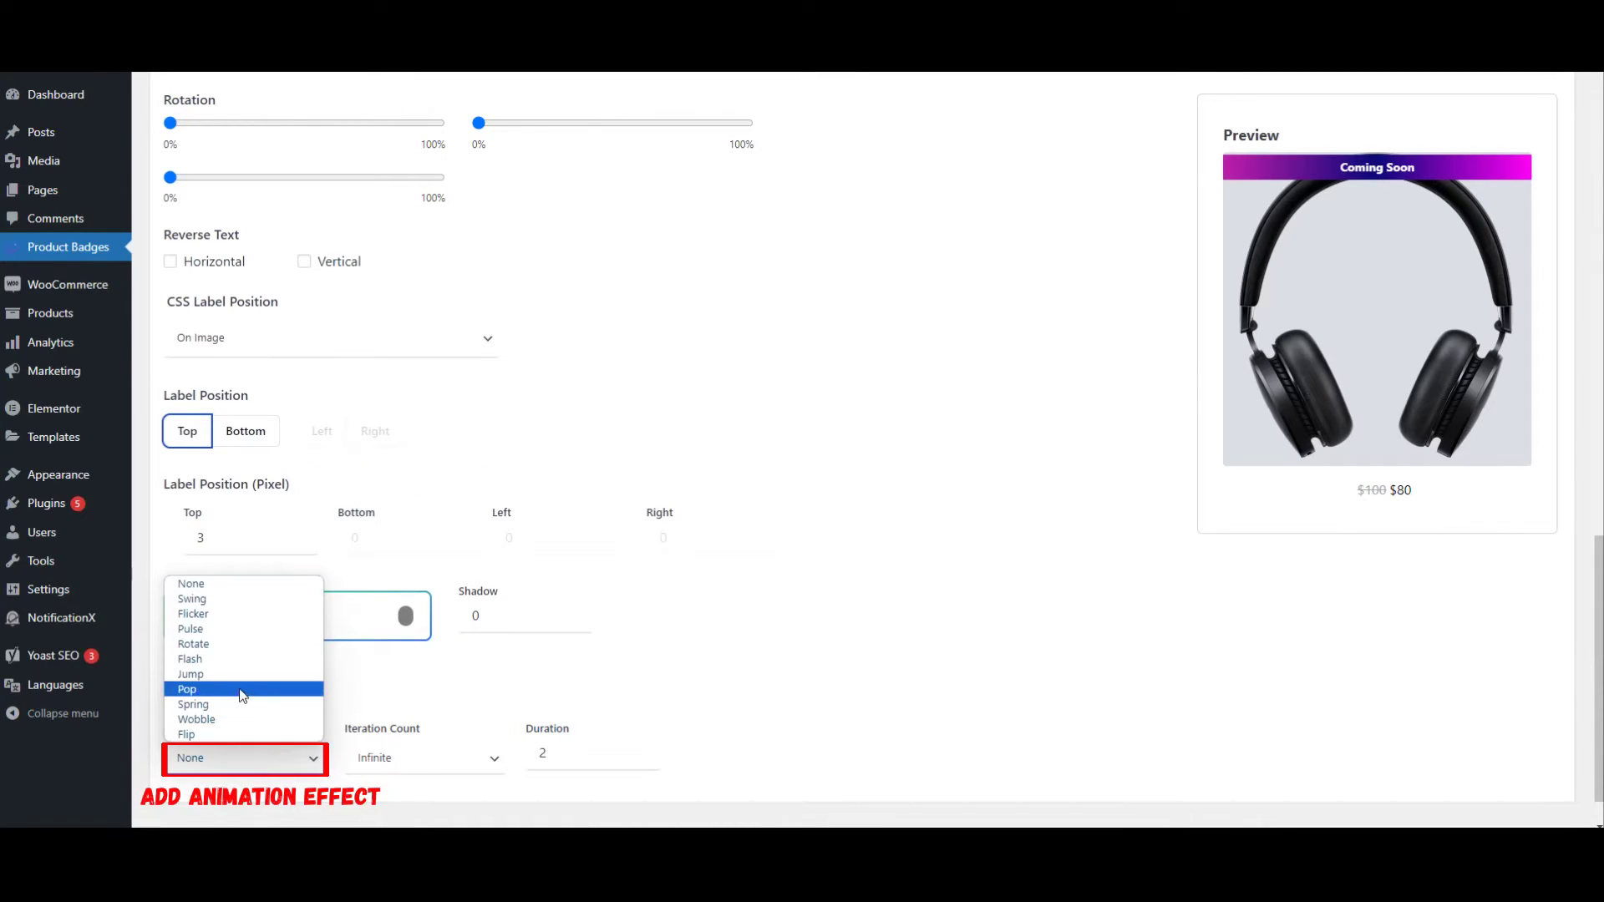
pyautogui.click(204, 662)
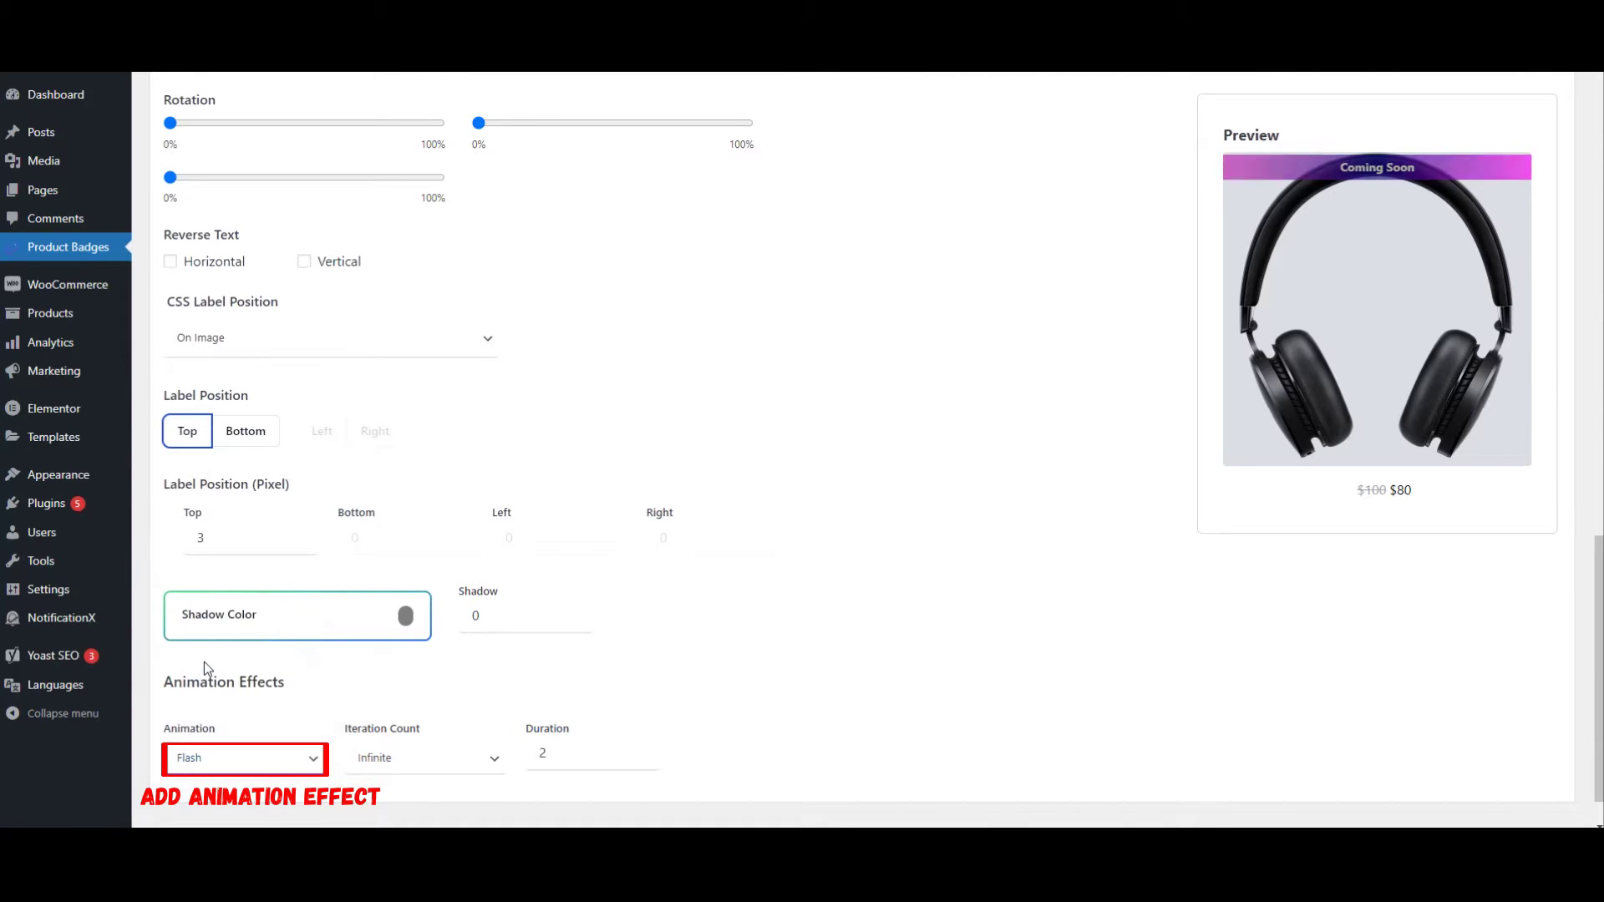
pyautogui.click(640, 748)
pyautogui.click(640, 749)
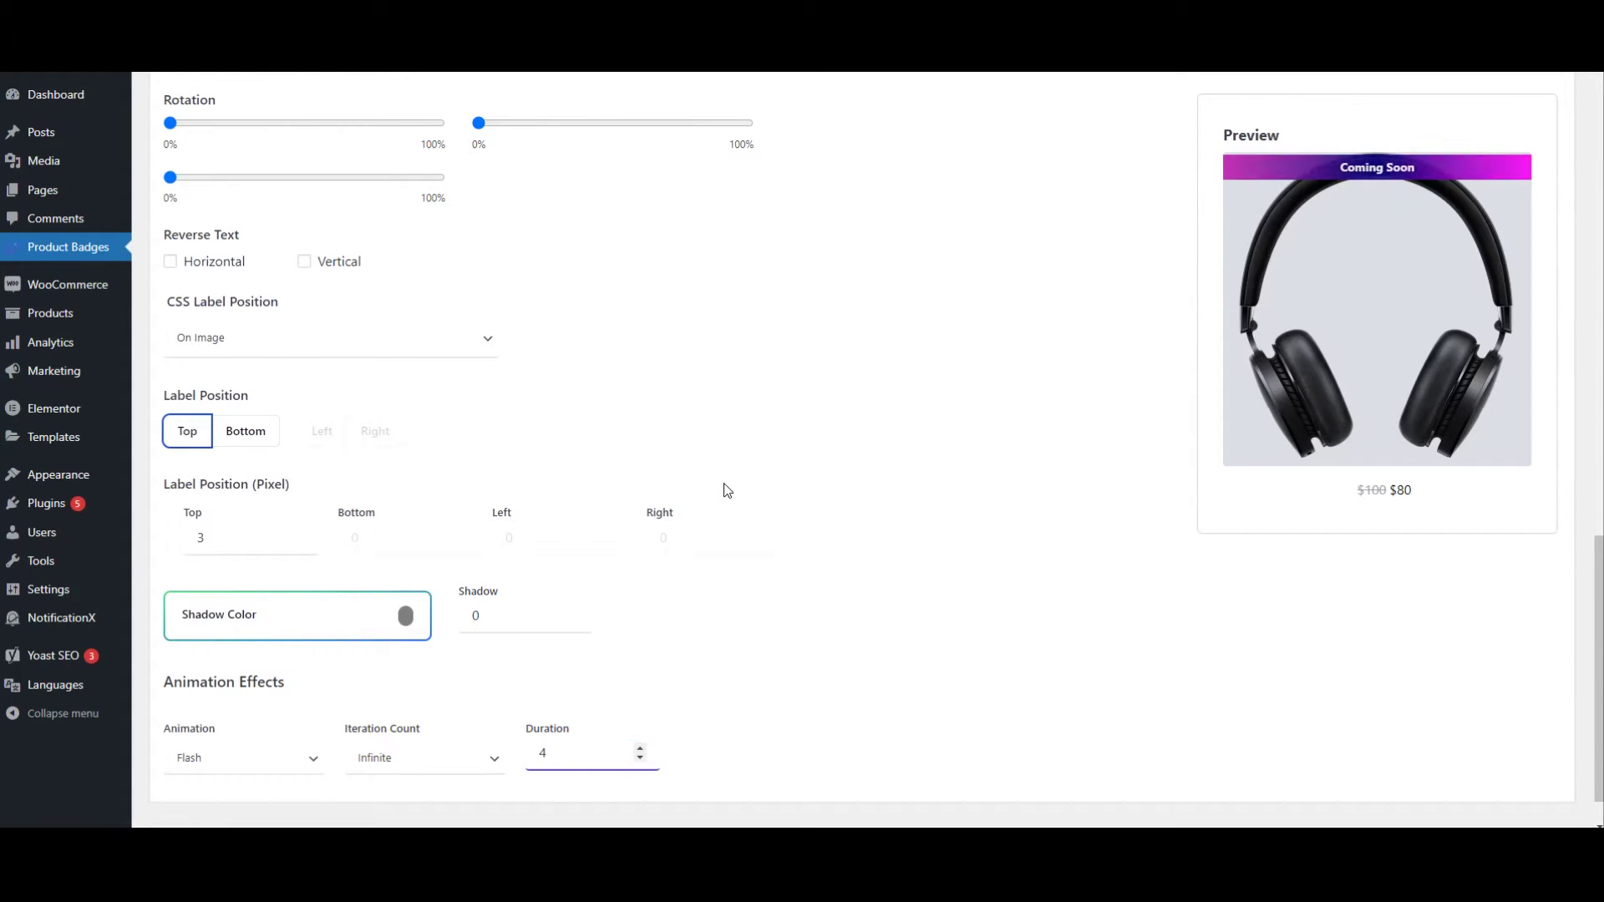
pyautogui.scroll(8, 727, 490)
pyautogui.scroll(8, 781, 465)
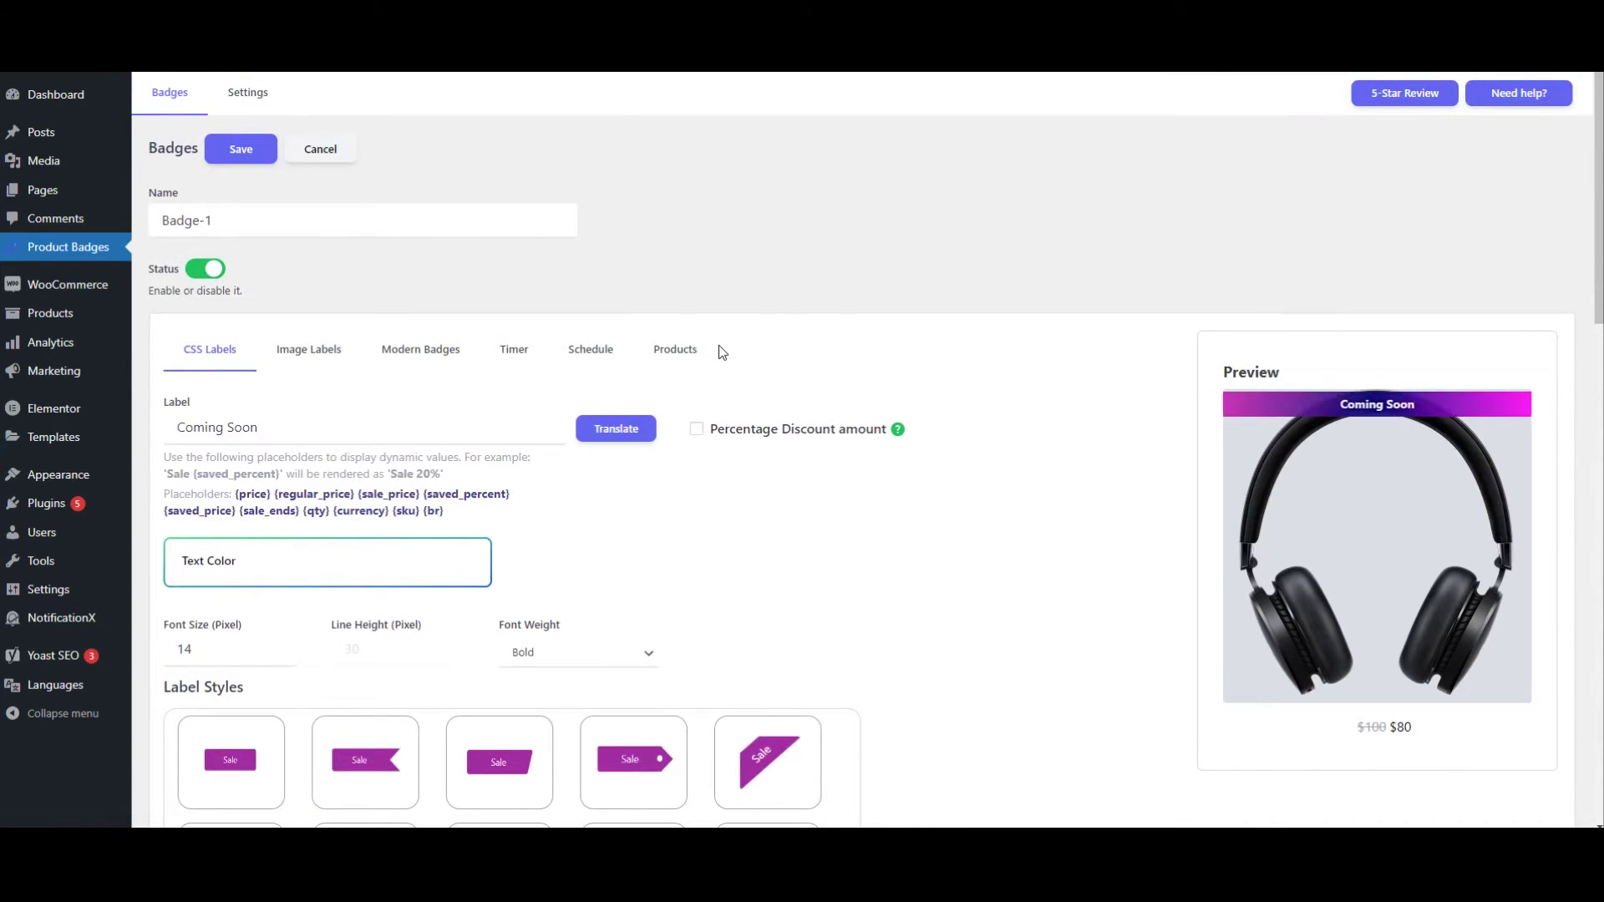
# - Limit Badge-1 to the included product Beanie (woo-beanie) and save it
pyautogui.click(676, 358)
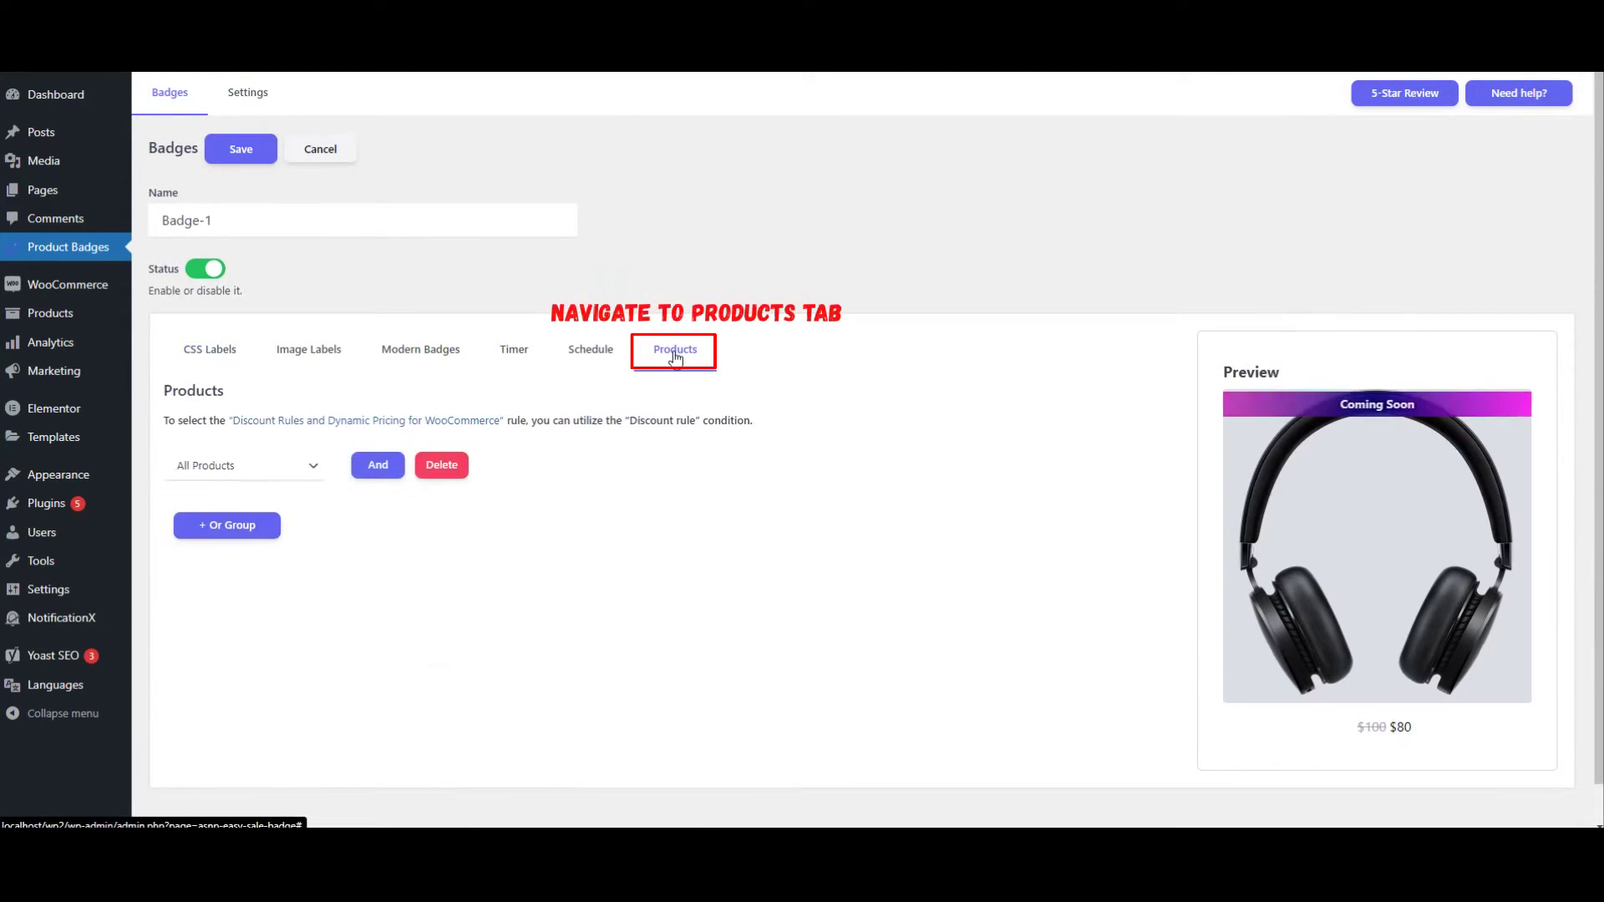
pyautogui.click(251, 476)
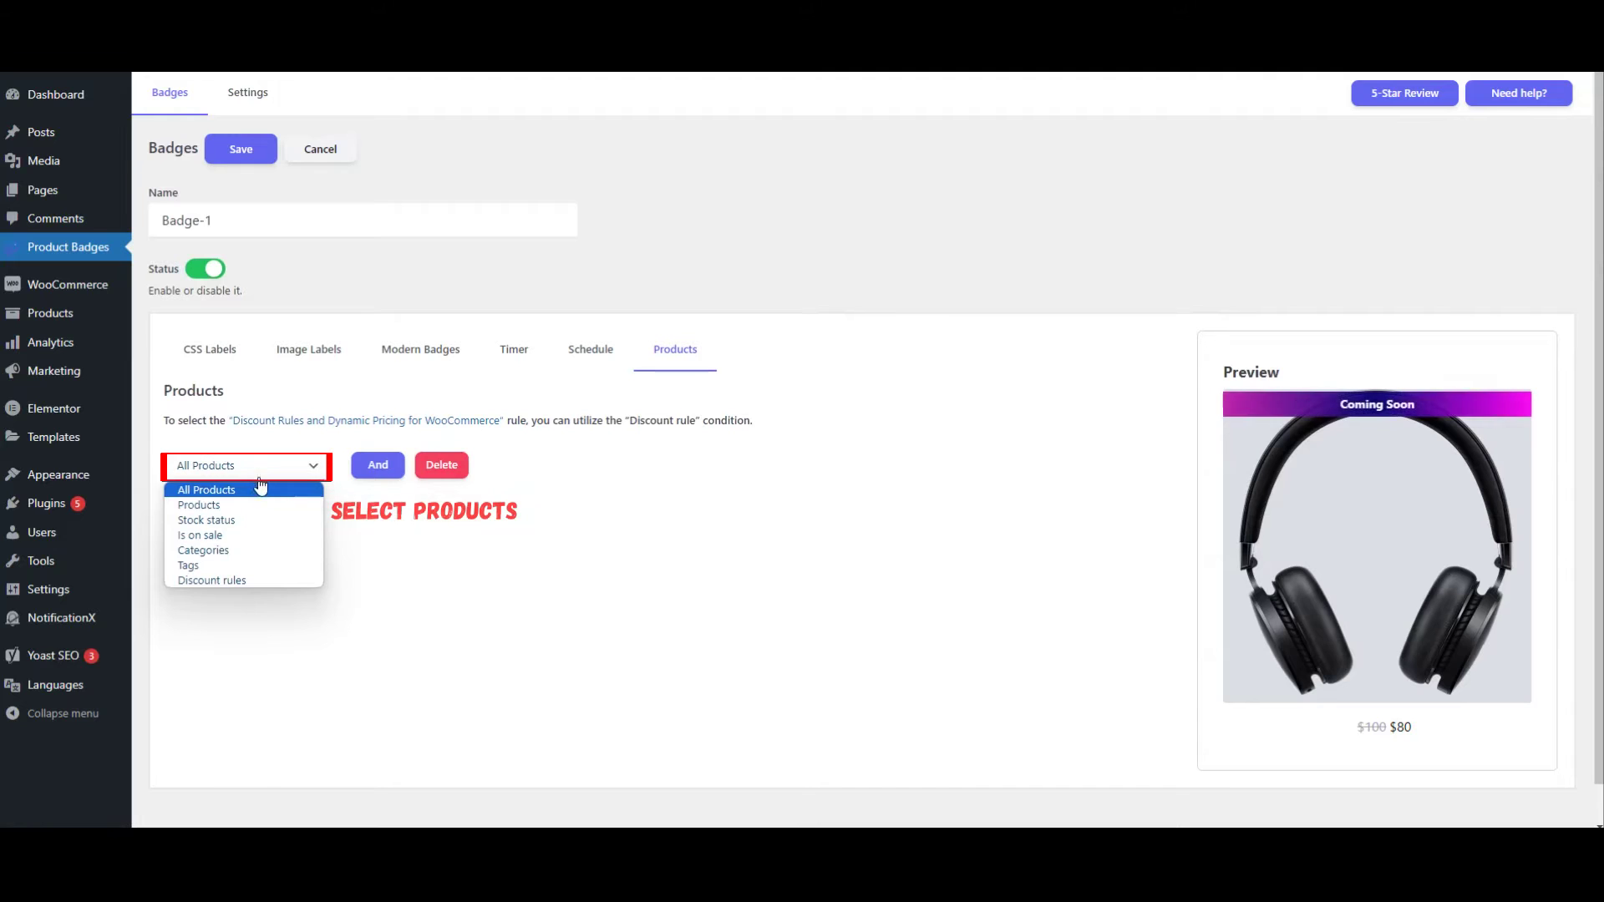
pyautogui.click(259, 506)
pyautogui.click(603, 476)
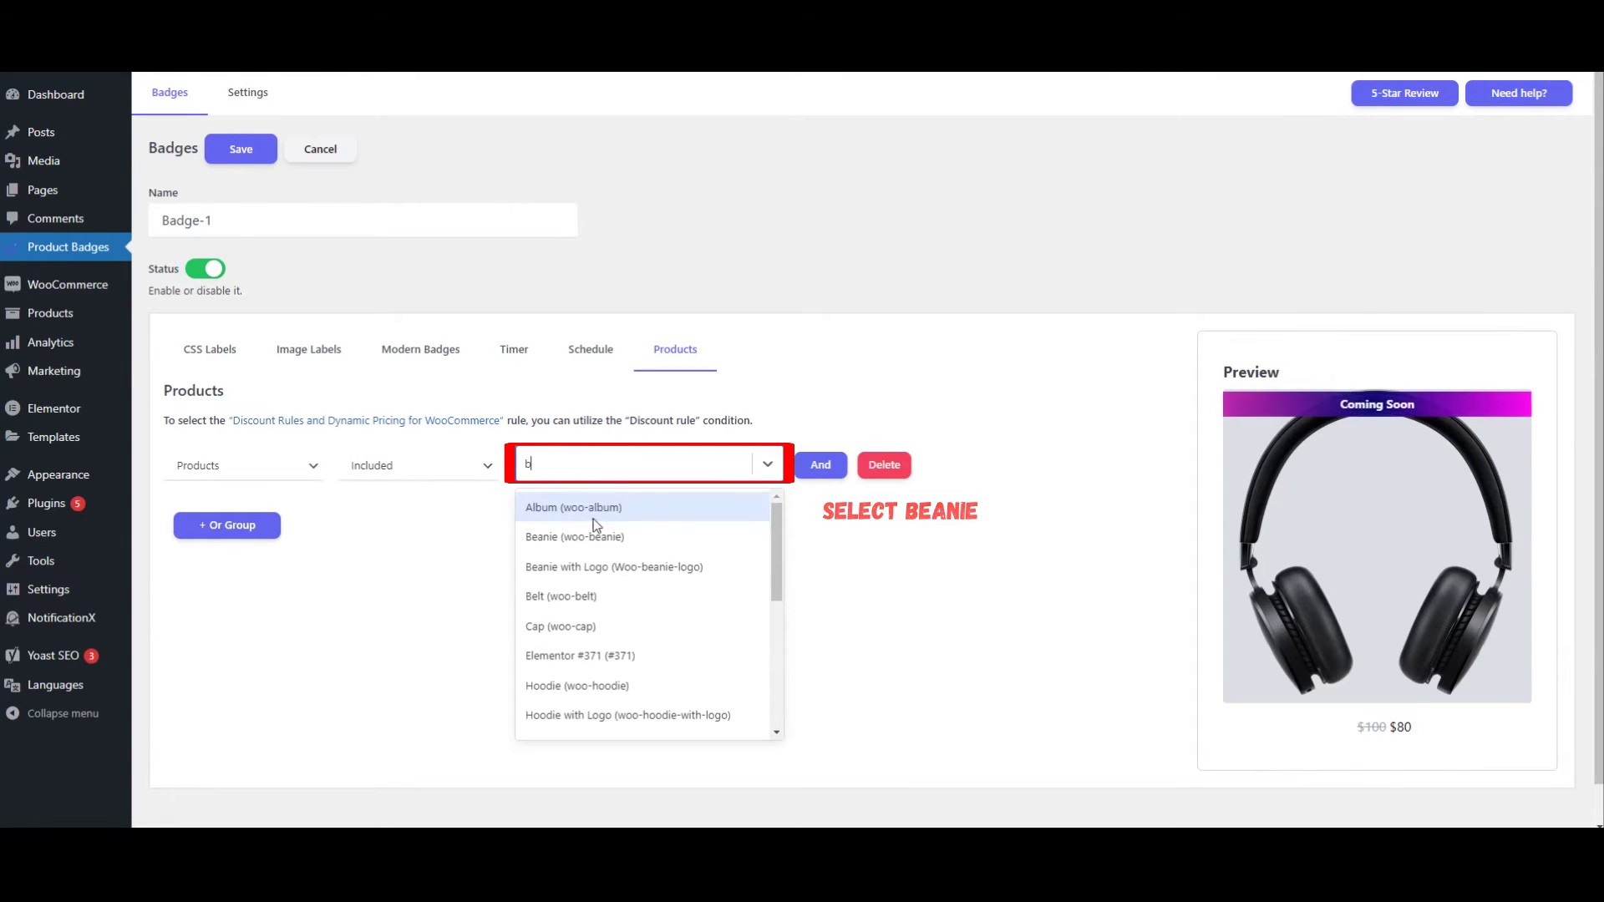
pyautogui.click(594, 535)
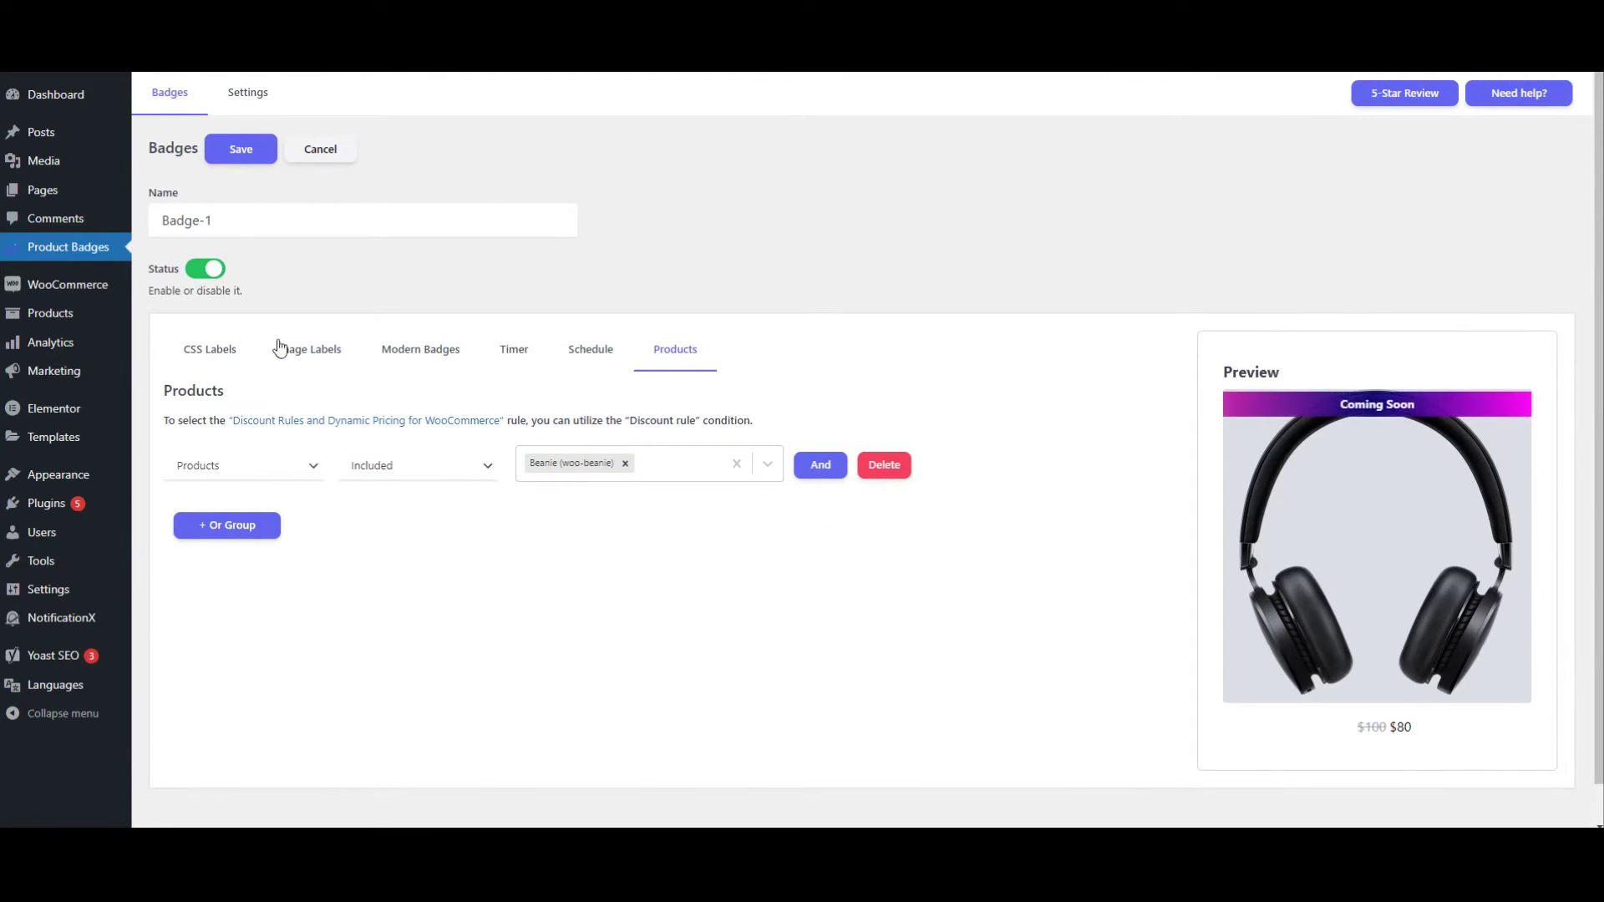
pyautogui.click(234, 154)
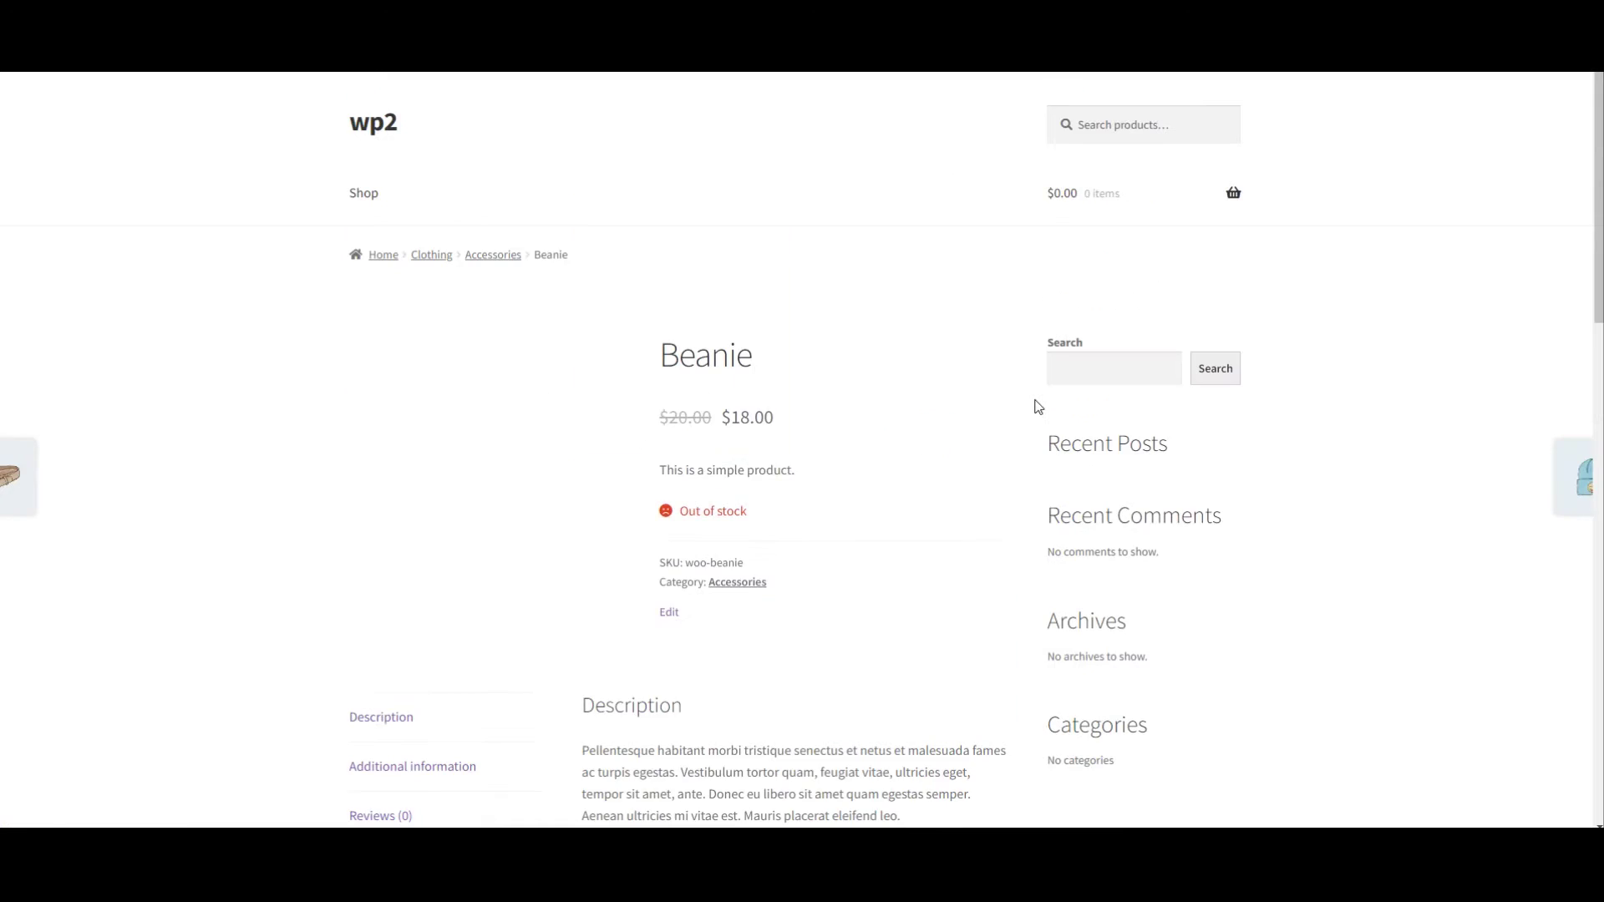
# - Scroll the shop page to see the Beanie's gradient Coming Soon bar
pyautogui.scroll(-2, 1036, 407)
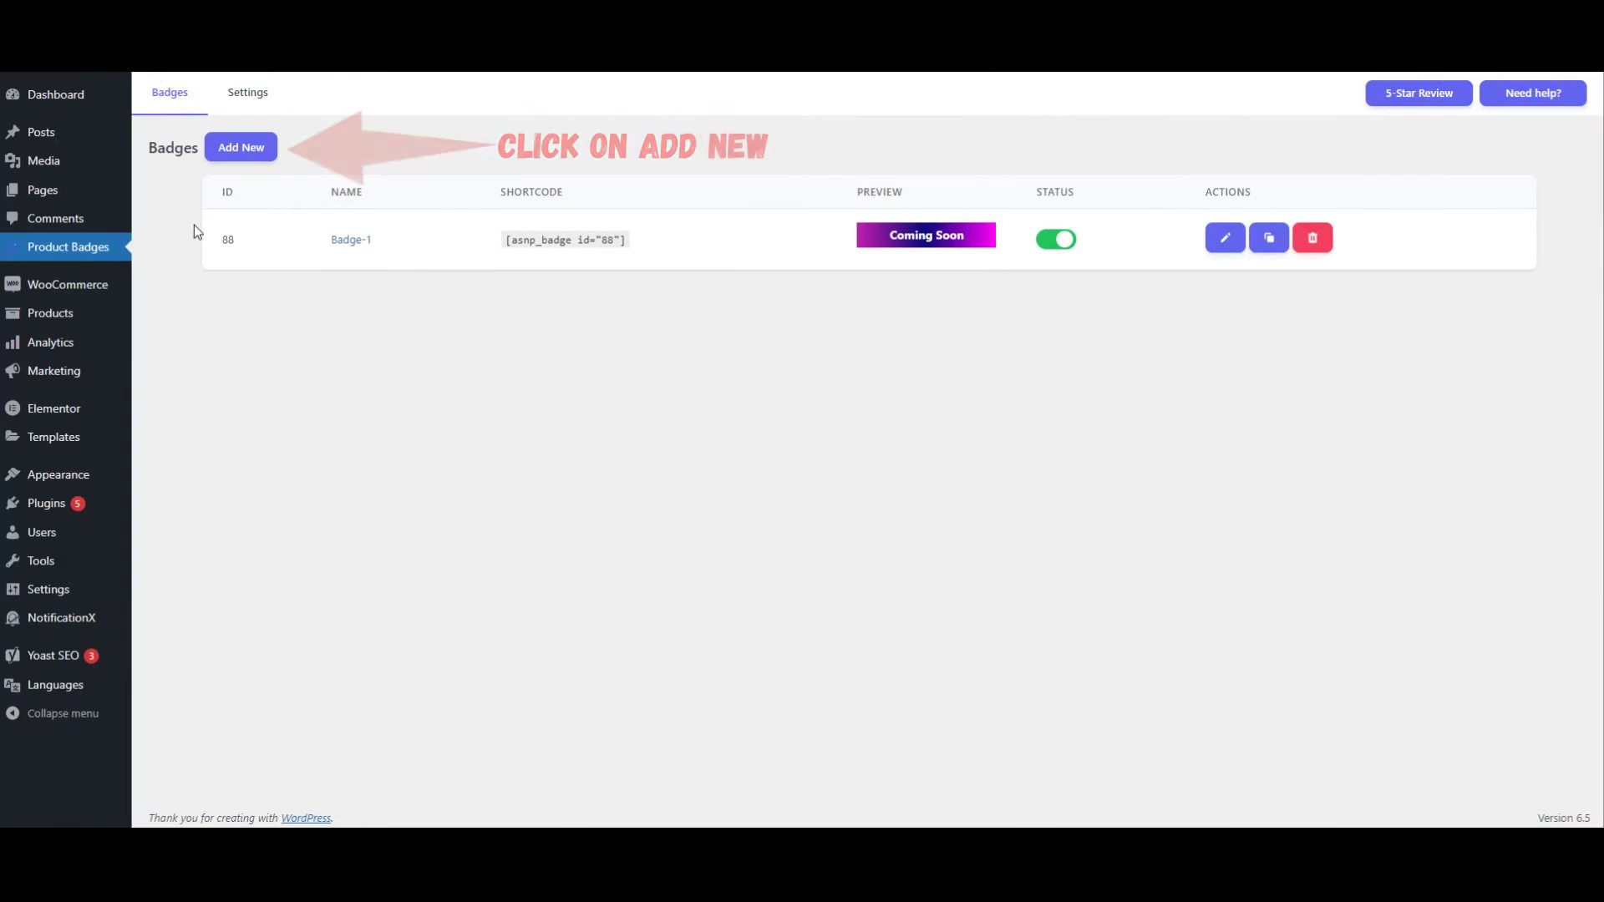
# - Add a second badge and name it Badge-2
pyautogui.click(261, 156)
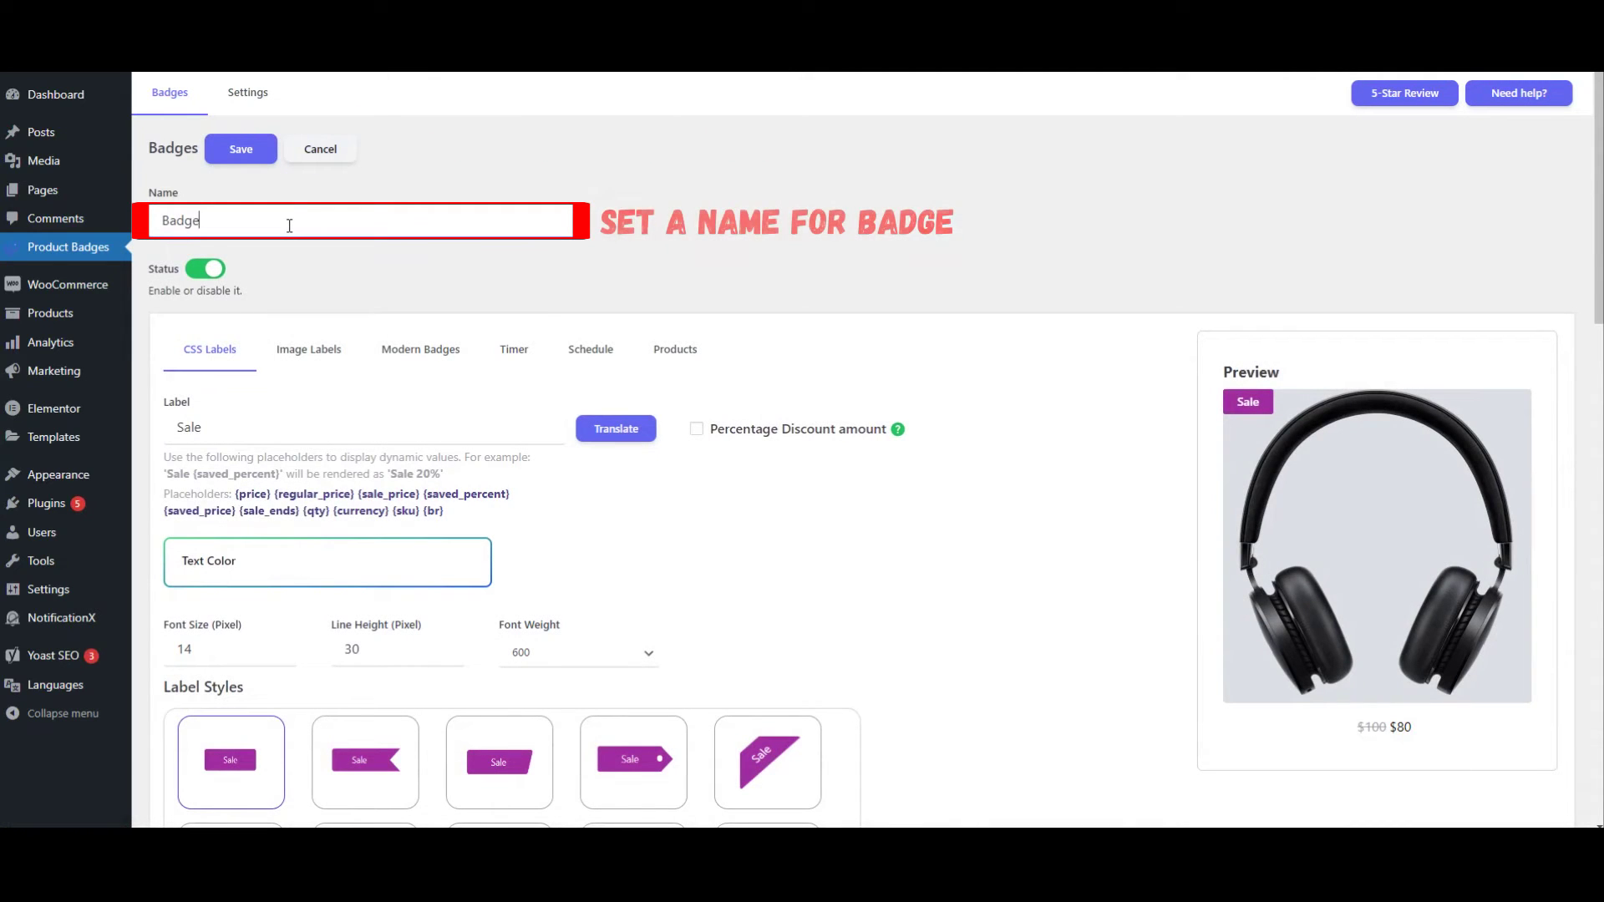
pyautogui.click(290, 225)
pyautogui.write('-2')
pyautogui.scroll(-3, 309, 292)
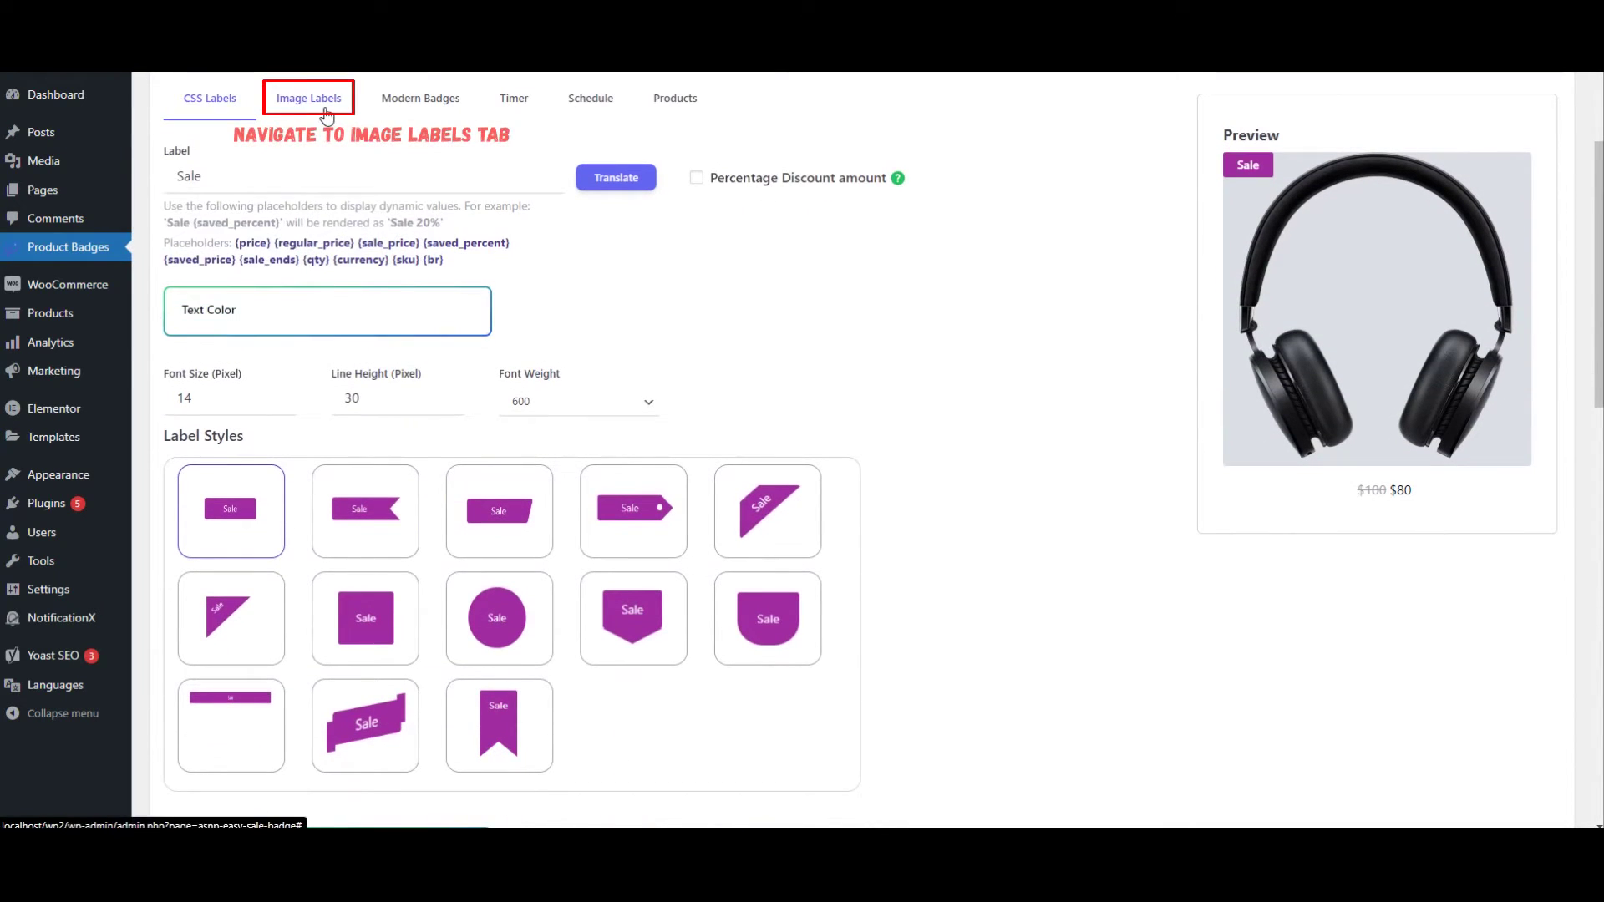
# - Use an image label, choosing the red badge from the Coming Soon image category
pyautogui.click(326, 115)
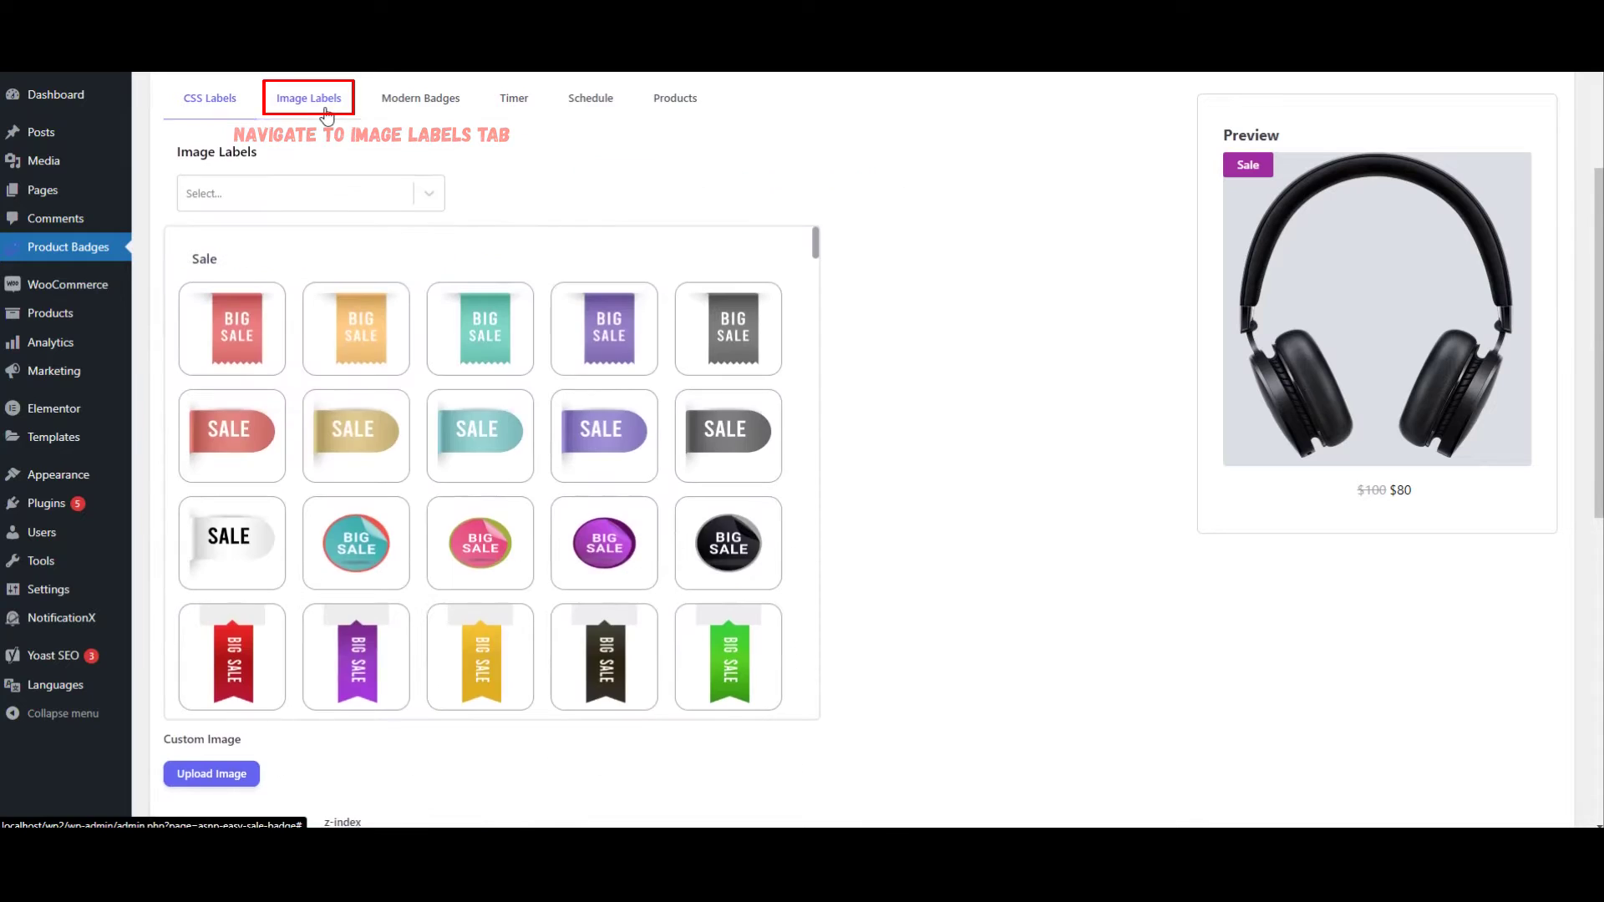
pyautogui.click(278, 204)
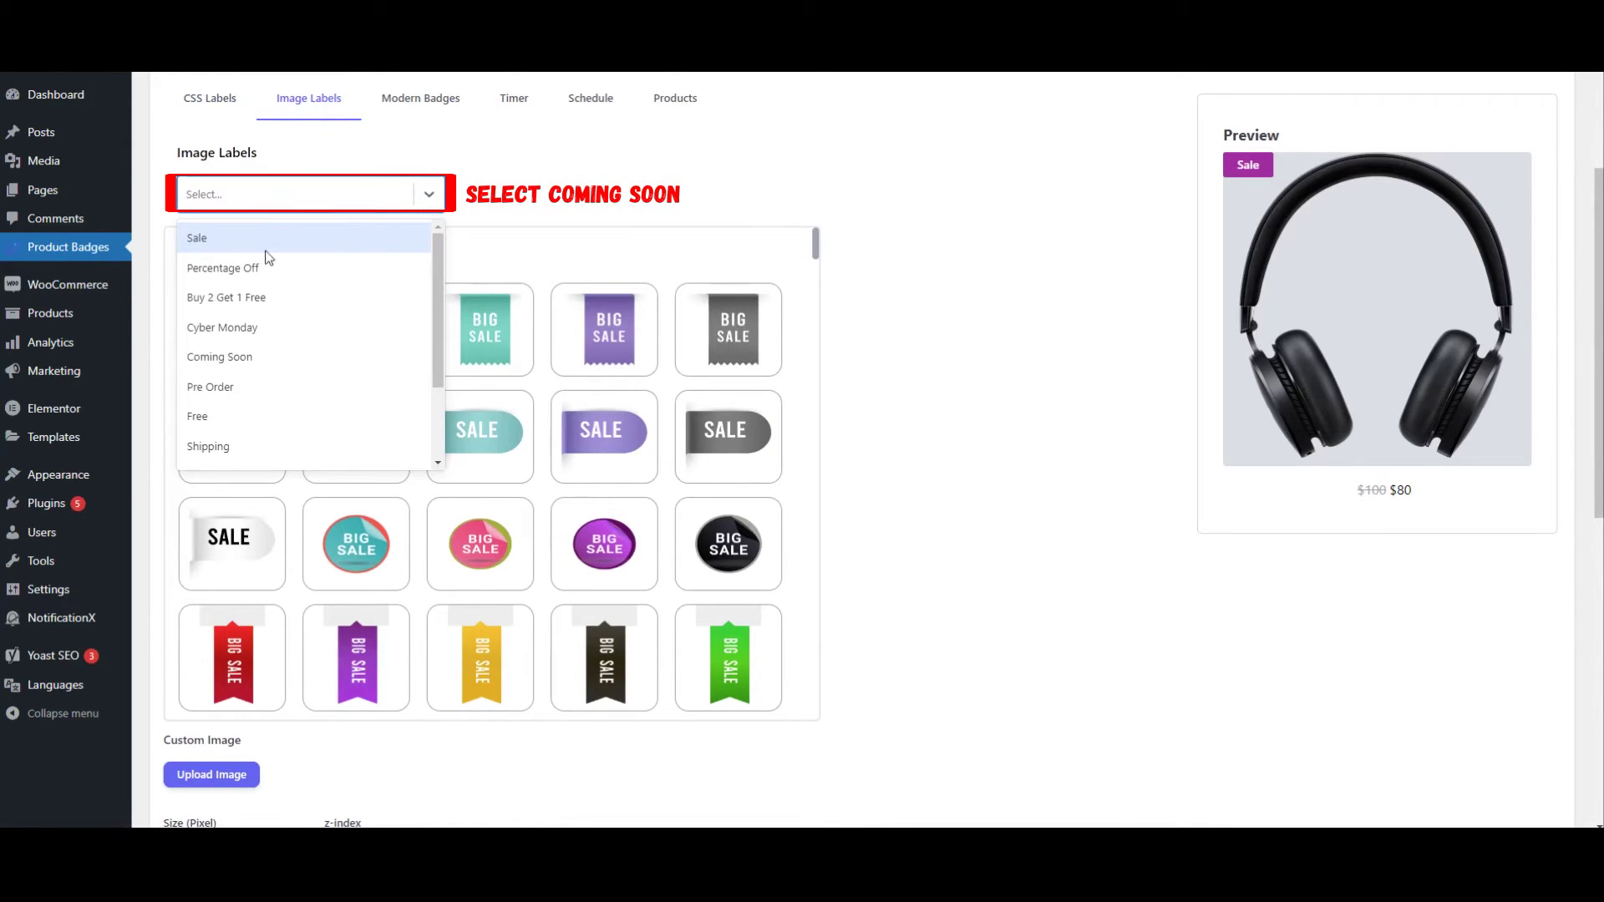
pyautogui.click(231, 354)
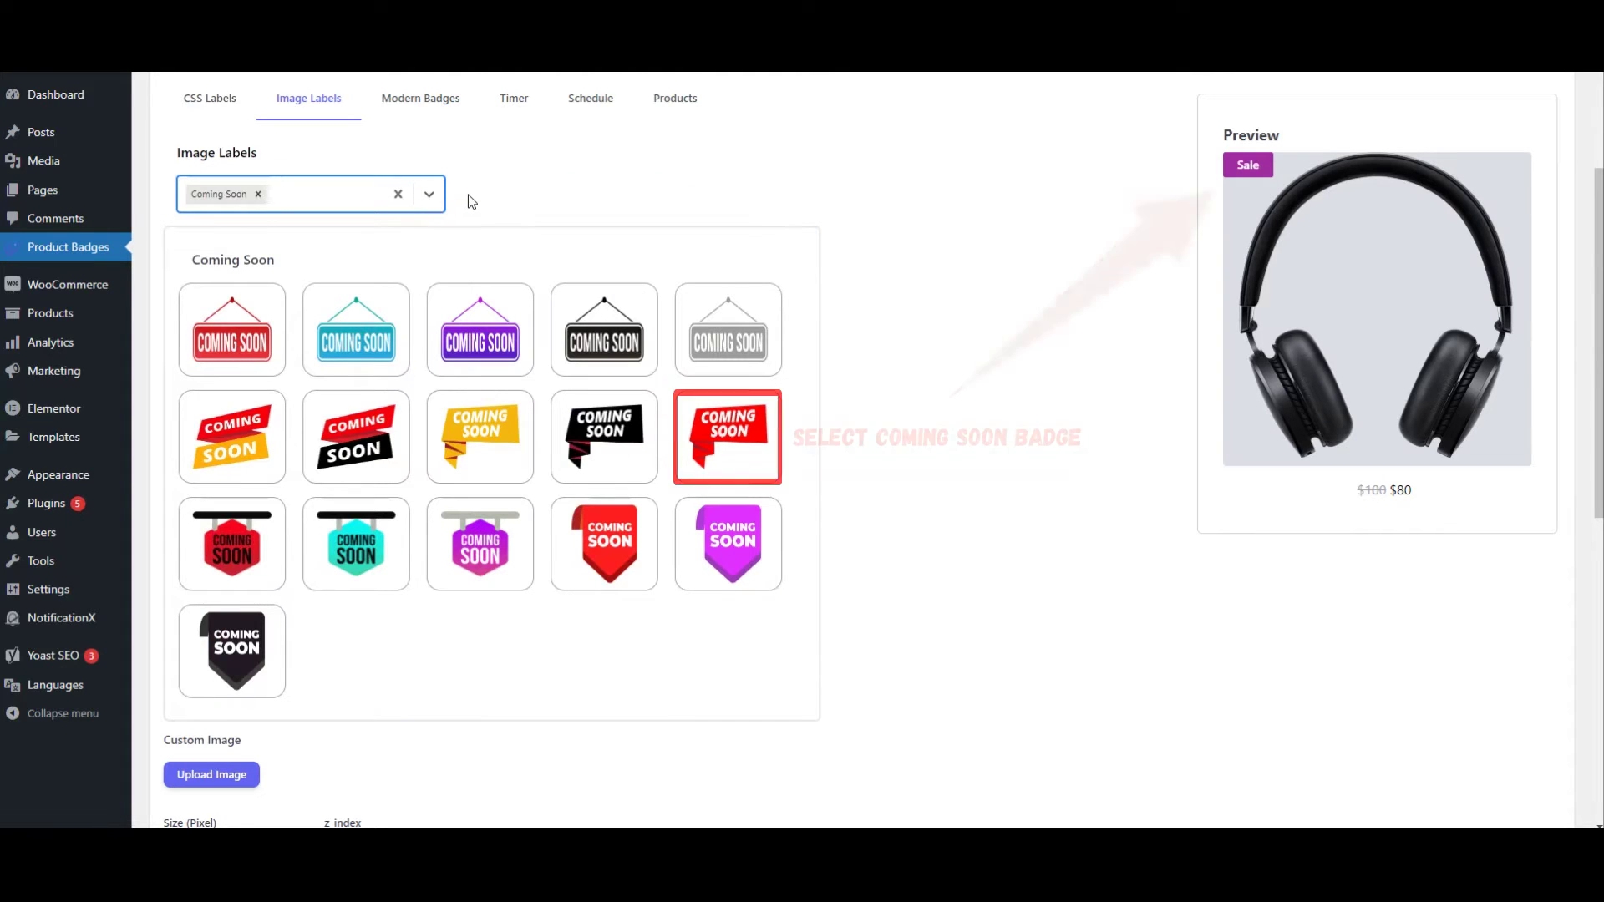
pyautogui.click(488, 202)
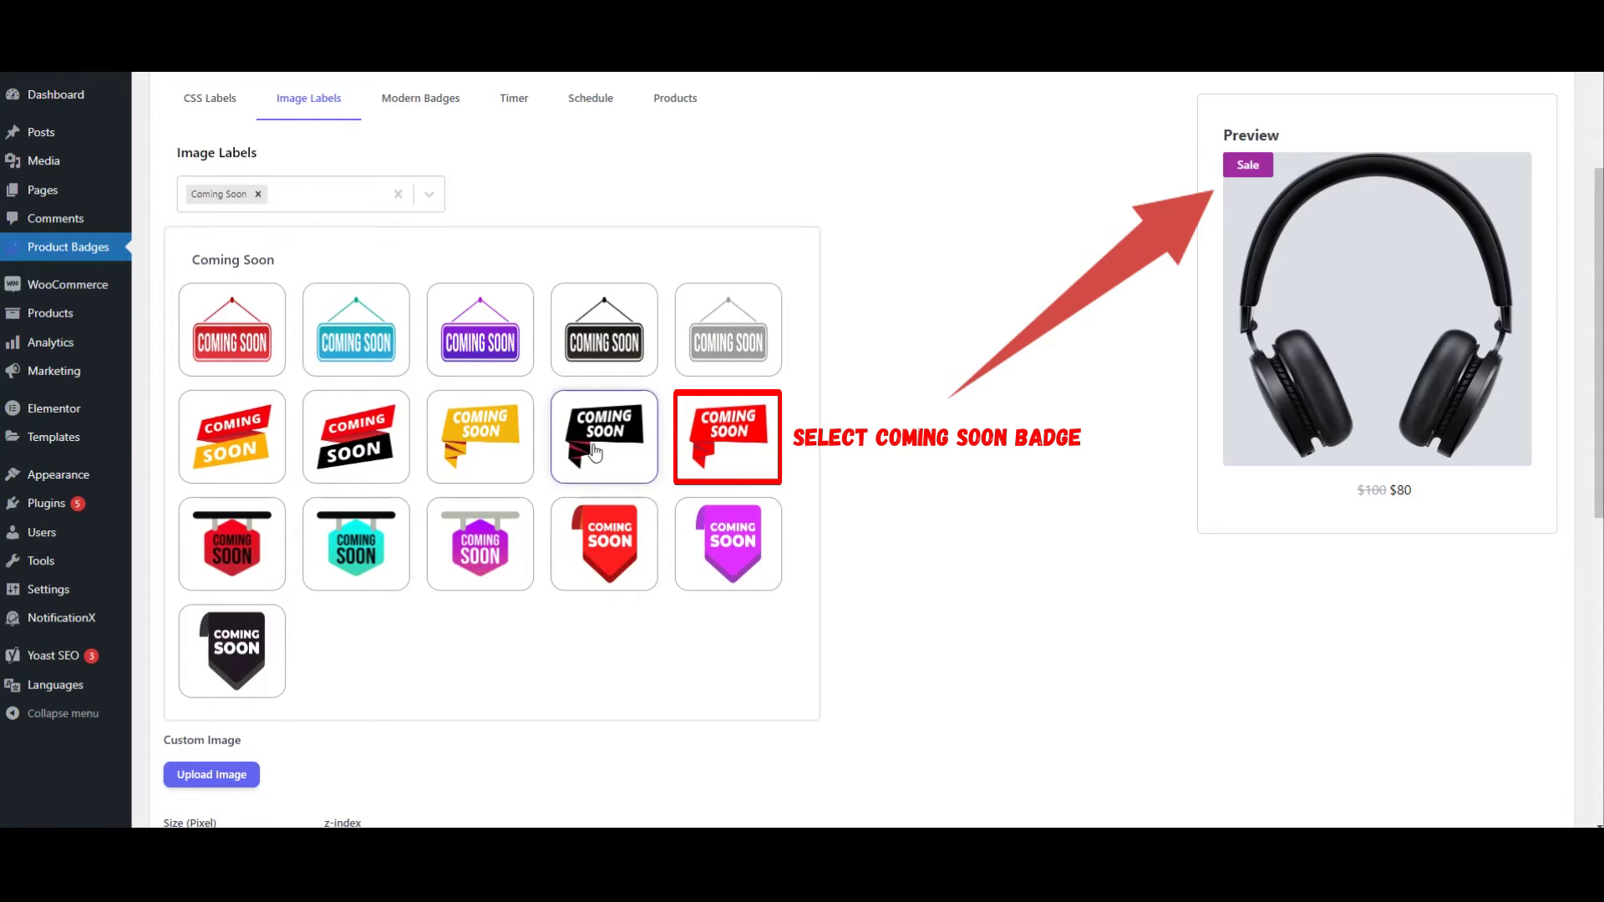
pyautogui.click(727, 453)
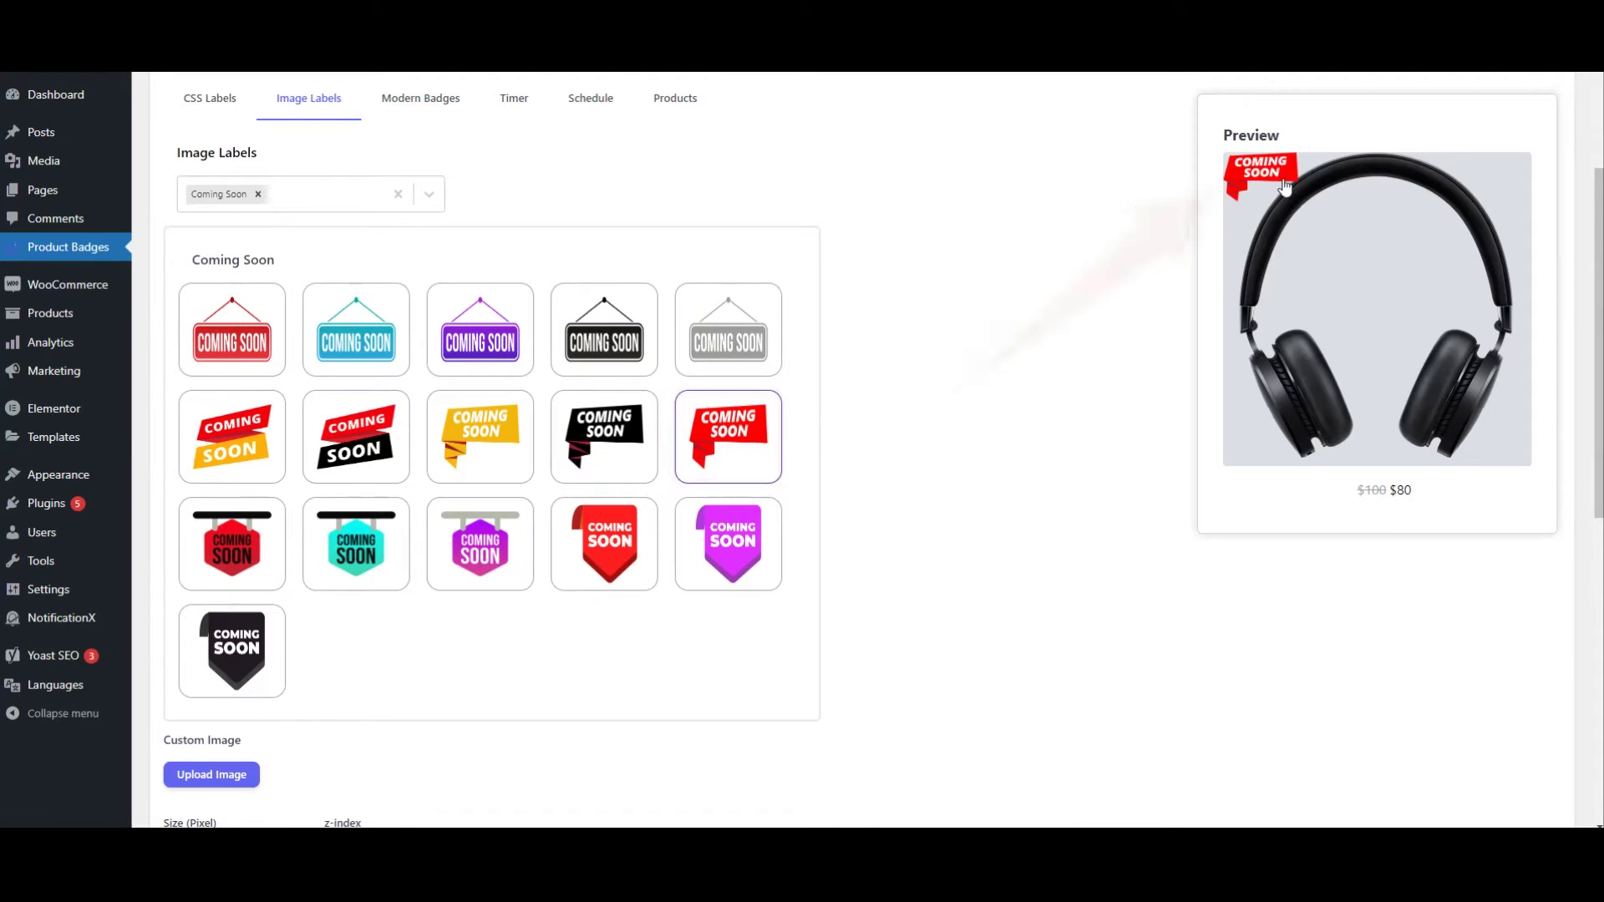
pyautogui.scroll(-3, 1035, 362)
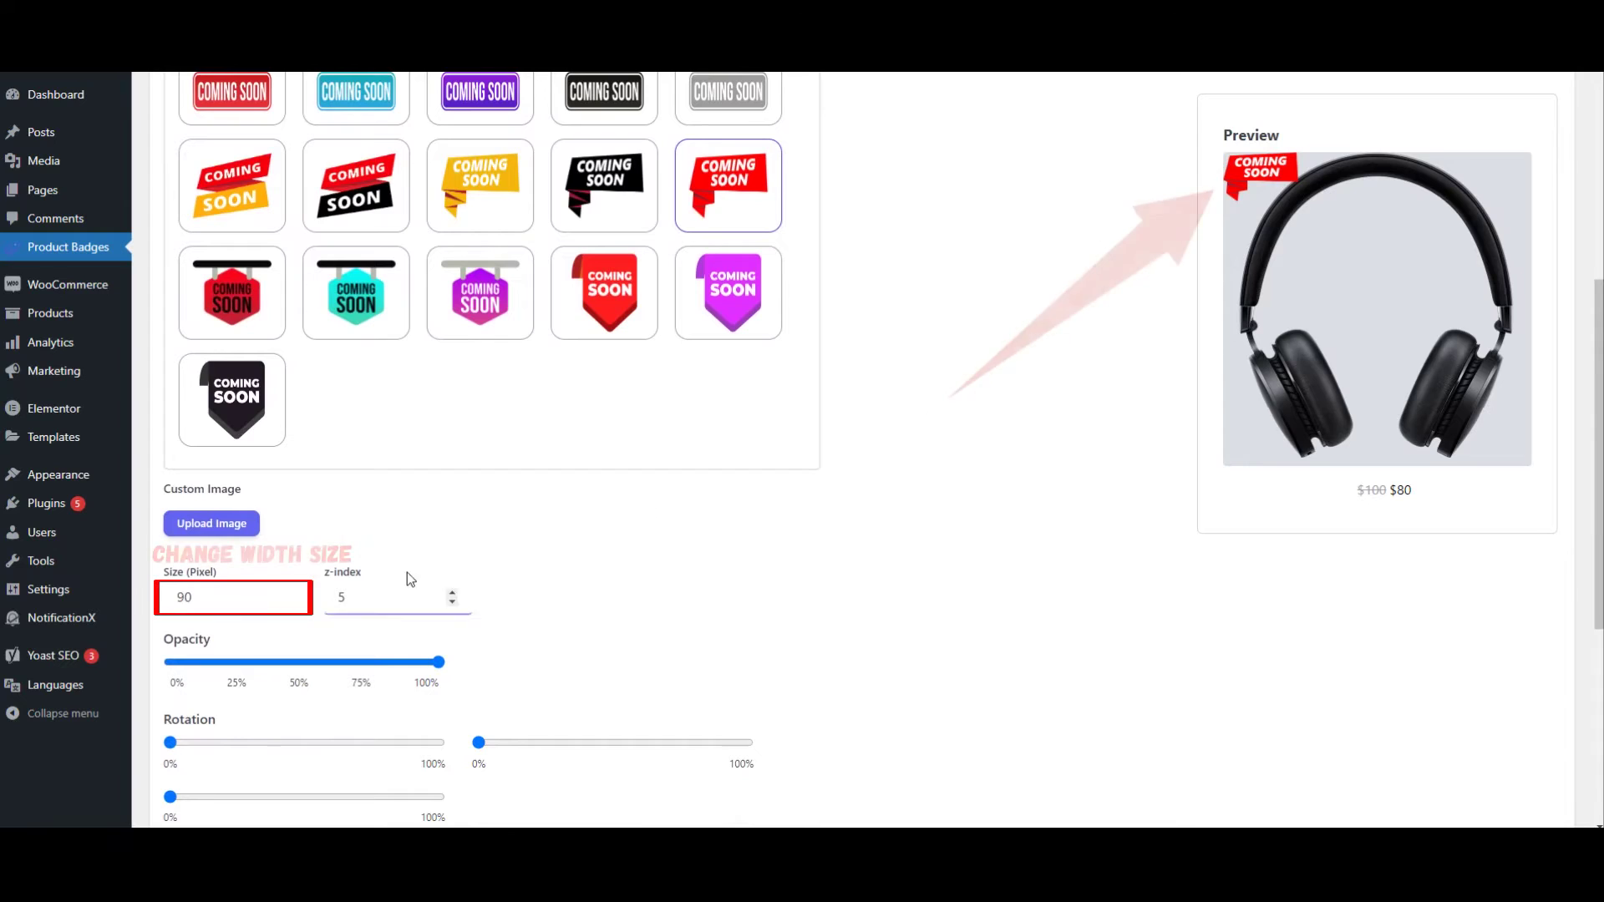
# - Increase the image badge size from 90 to 120 pixels
pyautogui.click(292, 592)
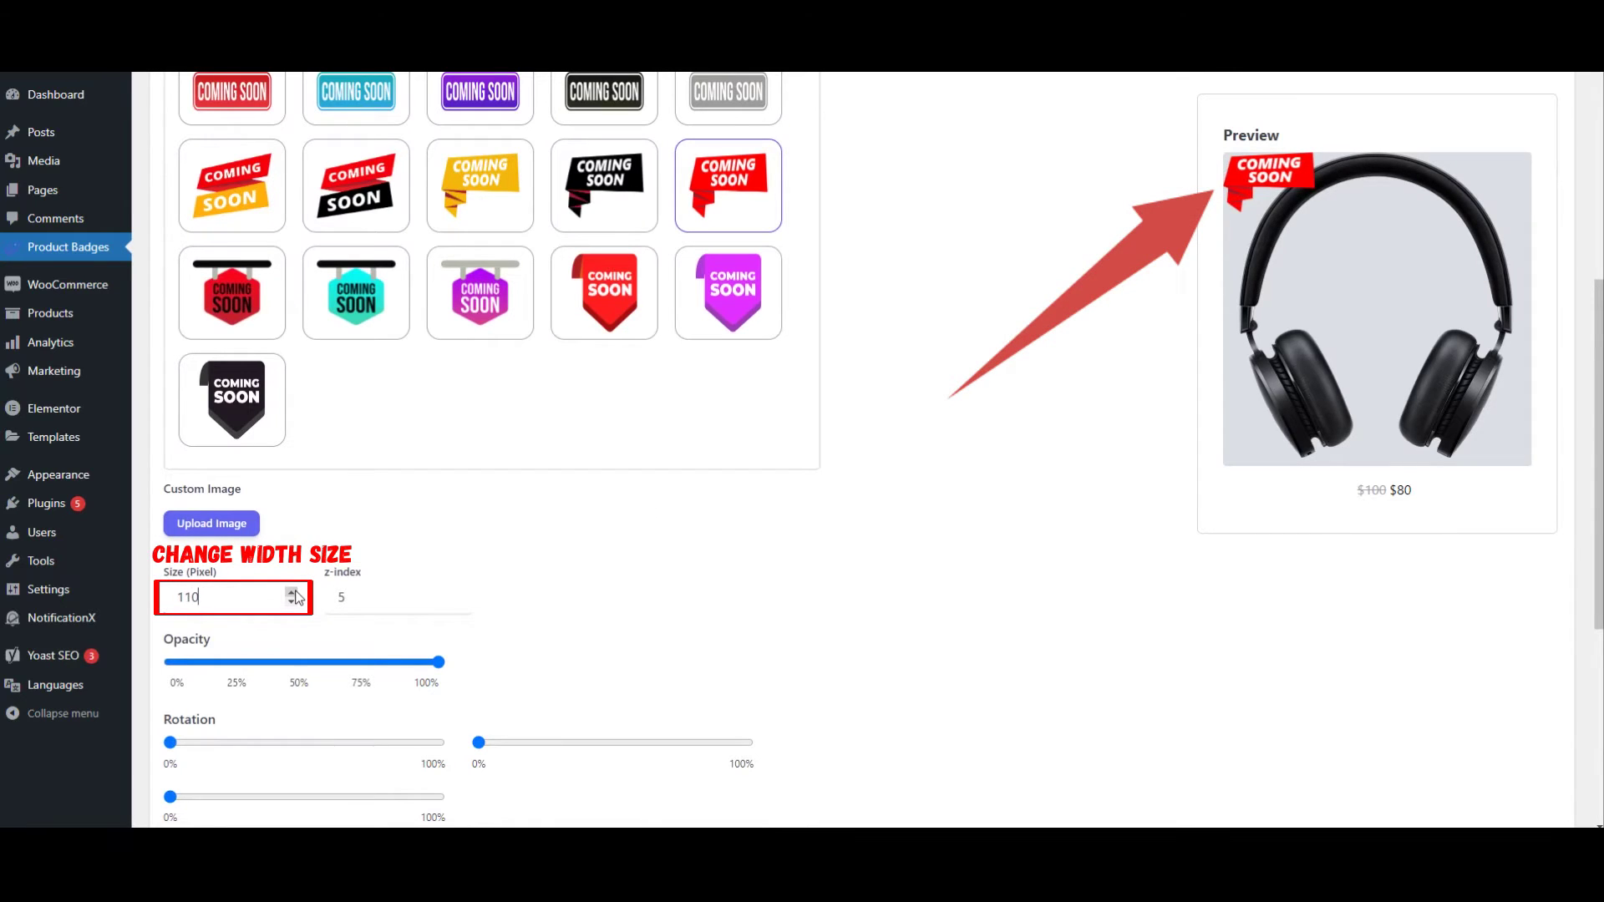
pyautogui.click(291, 592)
pyautogui.click(292, 592)
pyautogui.scroll(-5, 569, 560)
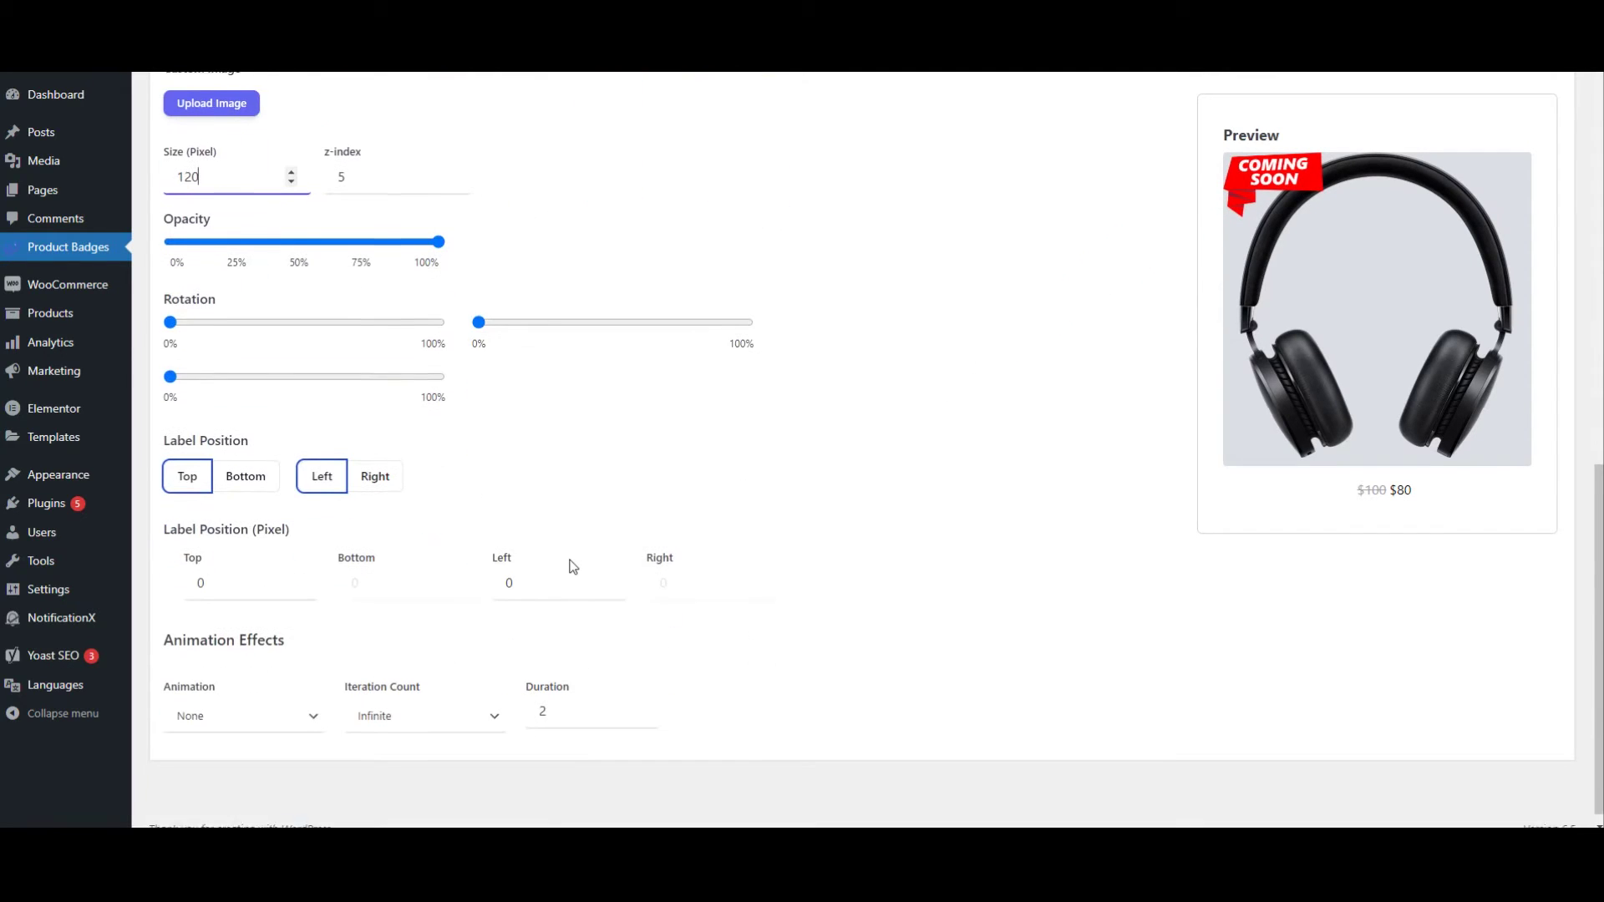
# - Give the image badge a Swing animation, repeating infinitely with a 2-second duration
pyautogui.click(251, 705)
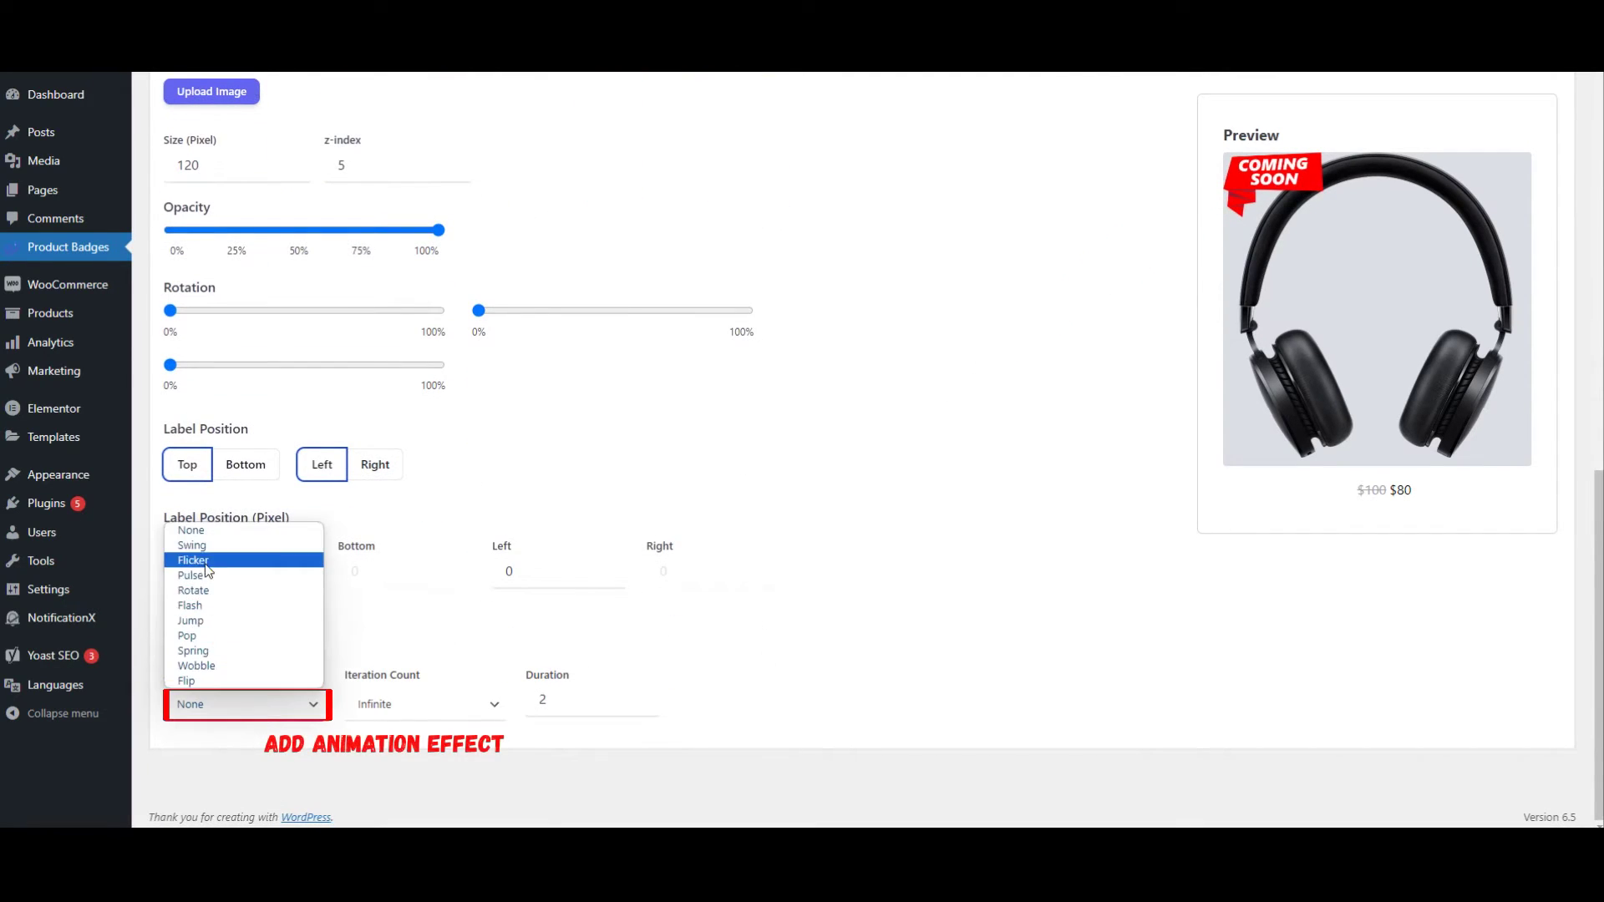
pyautogui.click(207, 552)
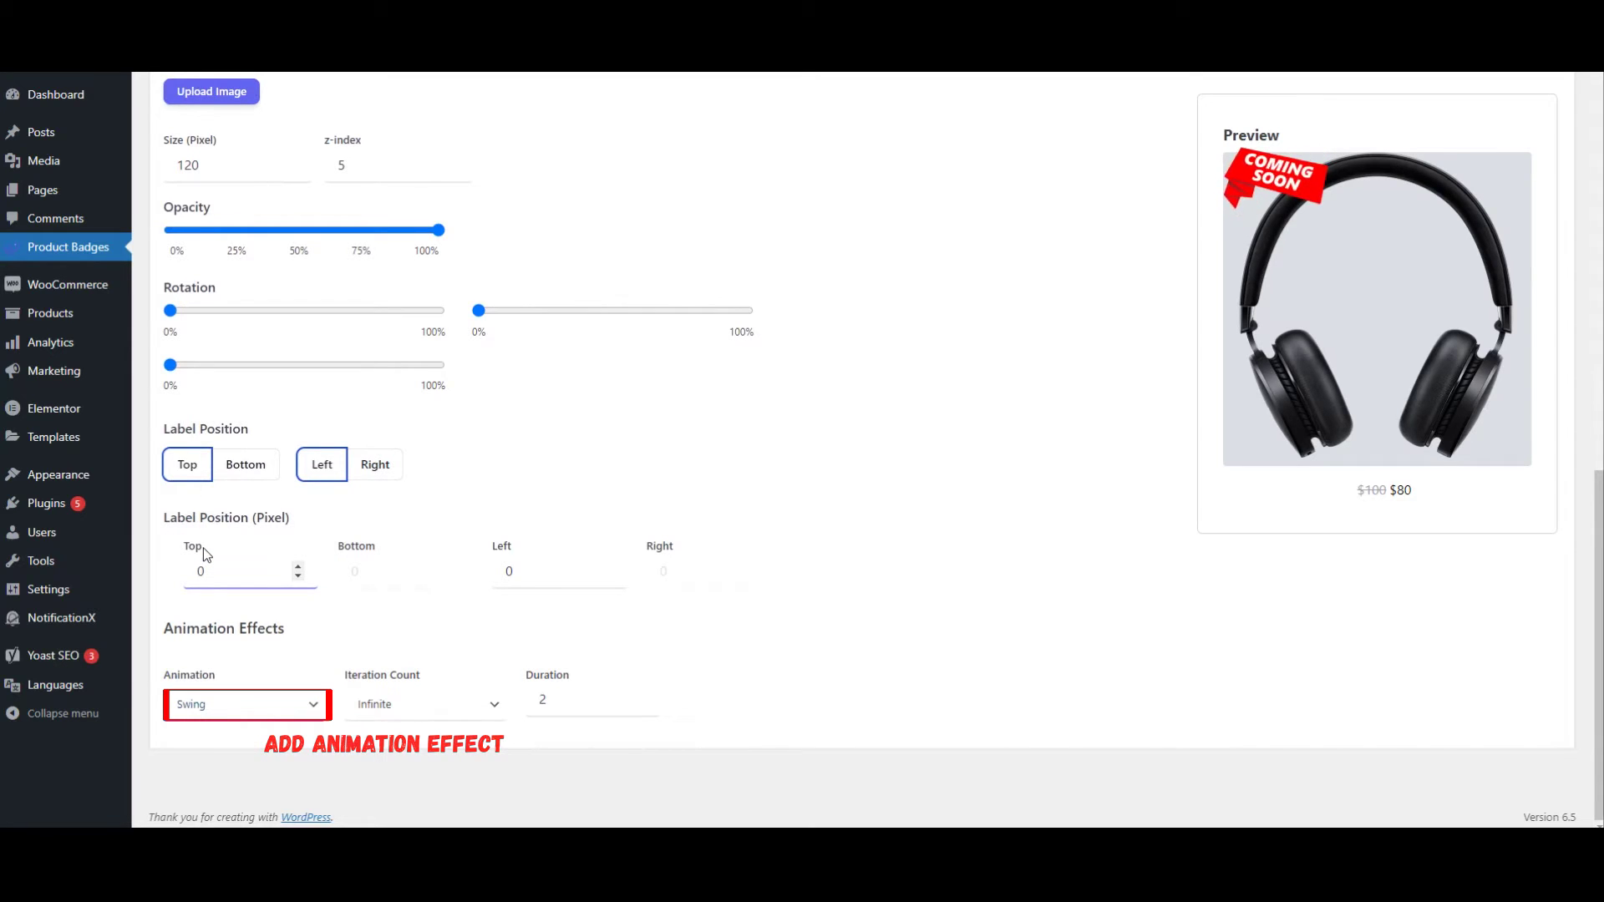
pyautogui.click(637, 690)
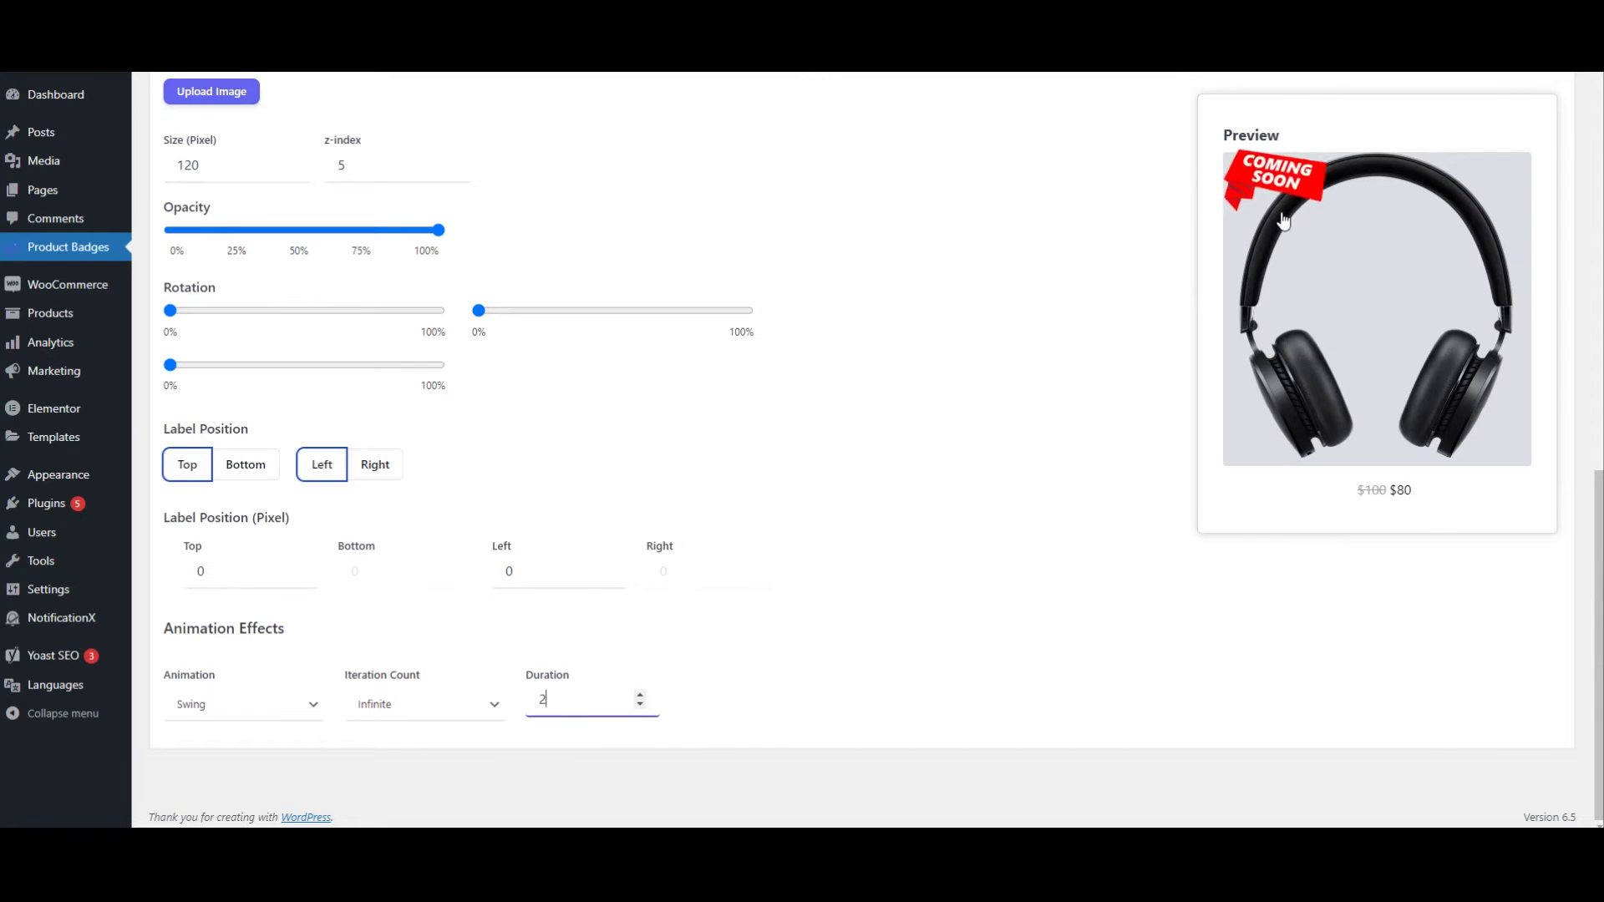
pyautogui.scroll(4, 810, 502)
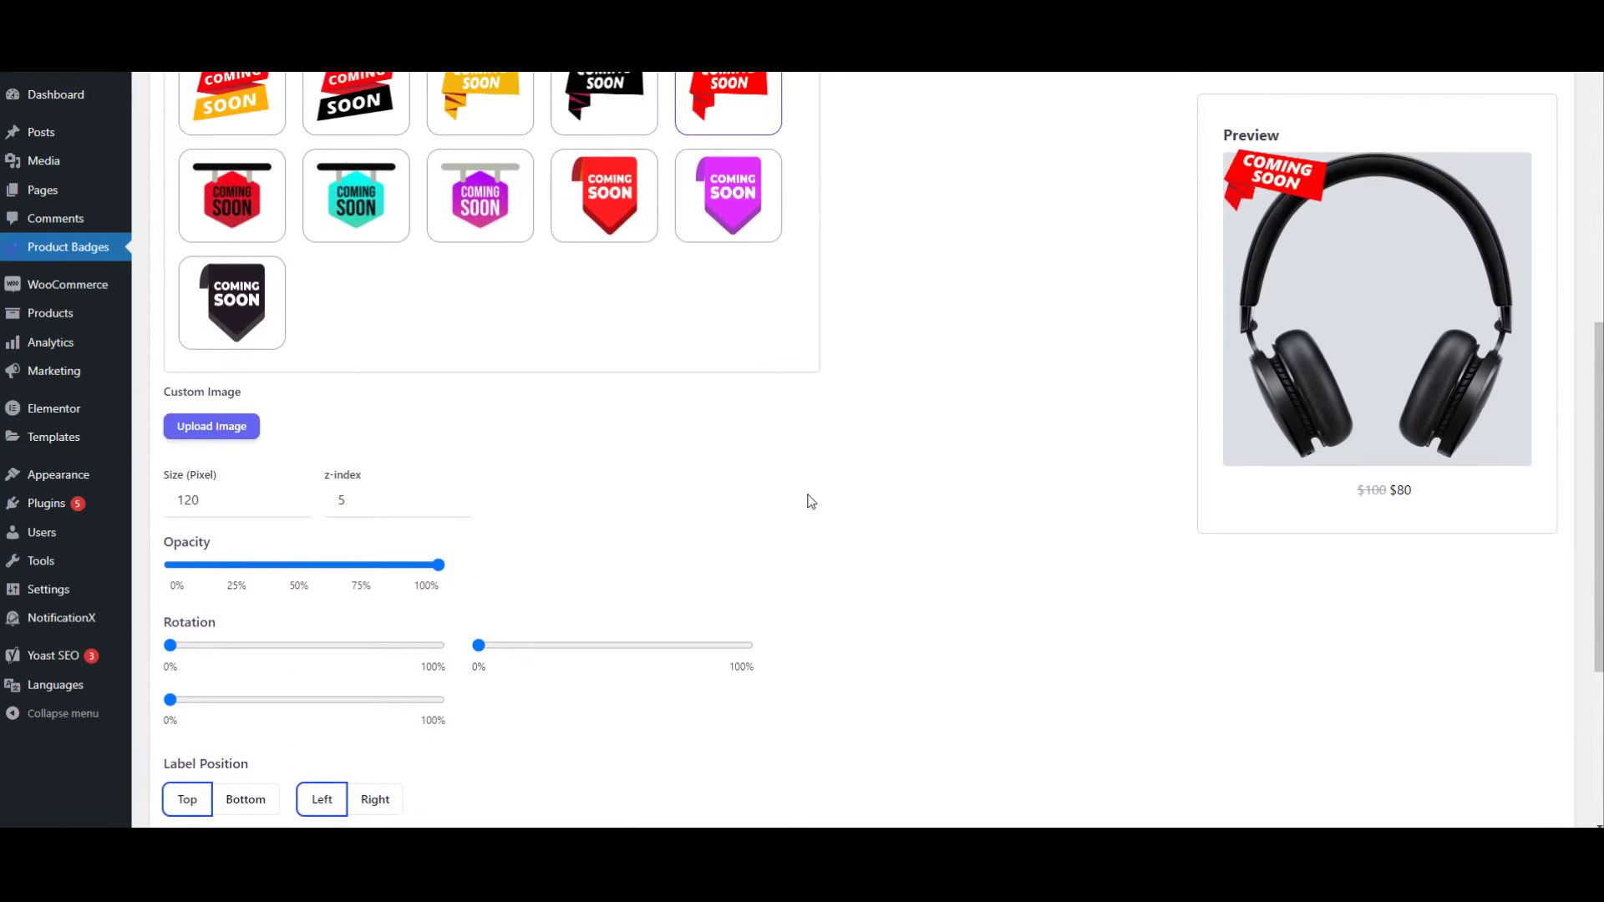
pyautogui.scroll(3, 810, 502)
pyautogui.scroll(4, 810, 501)
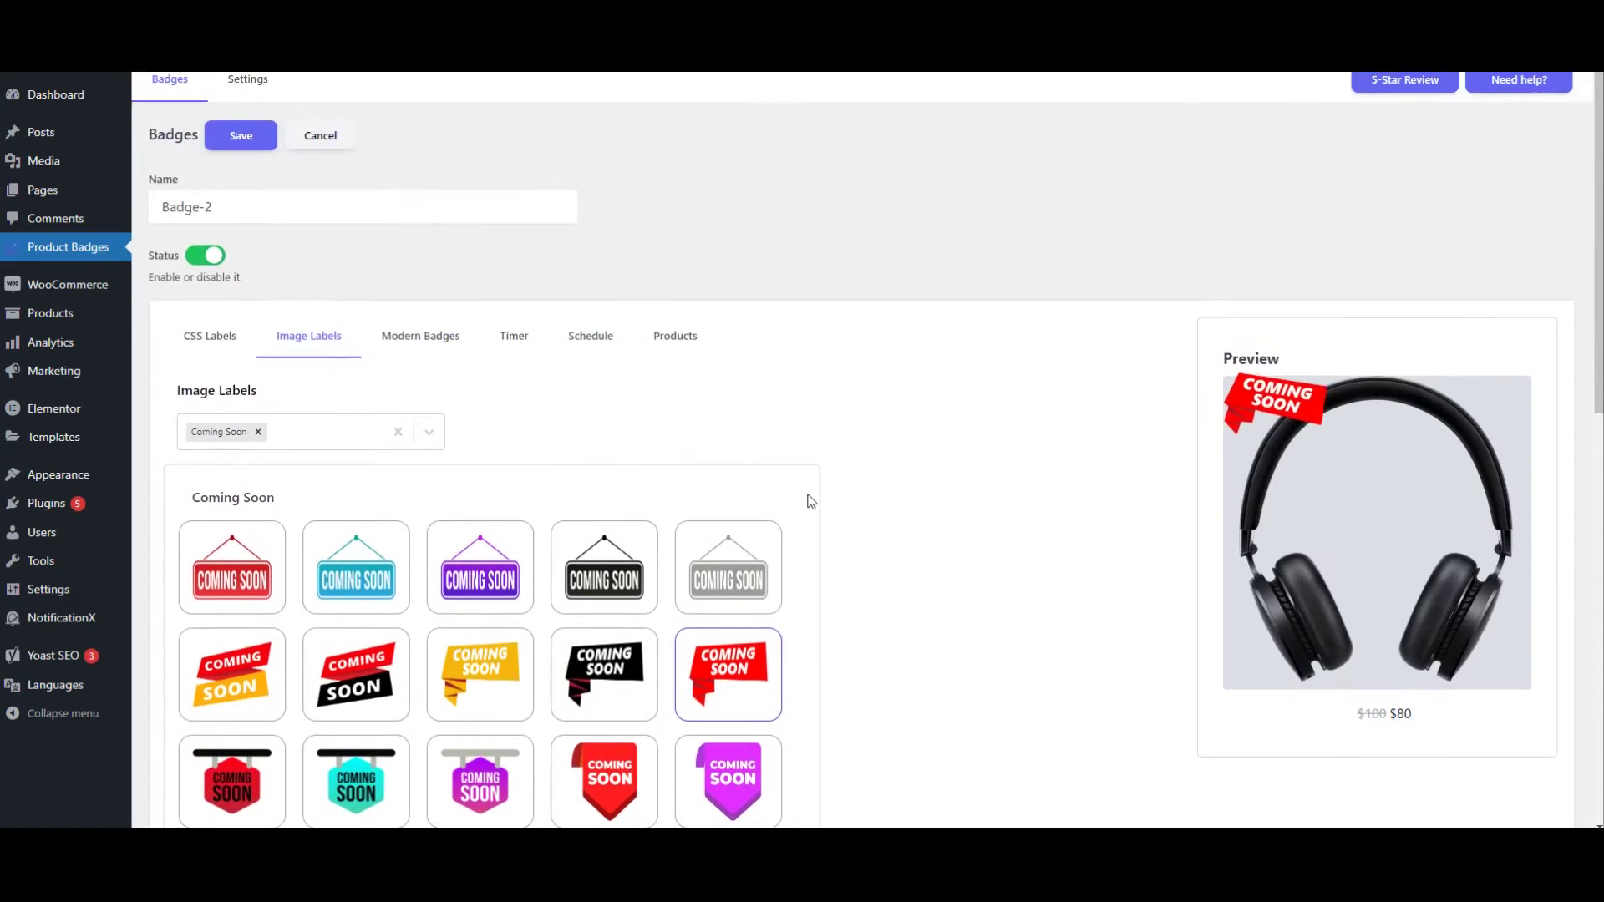
# - Restrict Badge-2 to the included product Cap (woo-cap) and save it
pyautogui.click(692, 357)
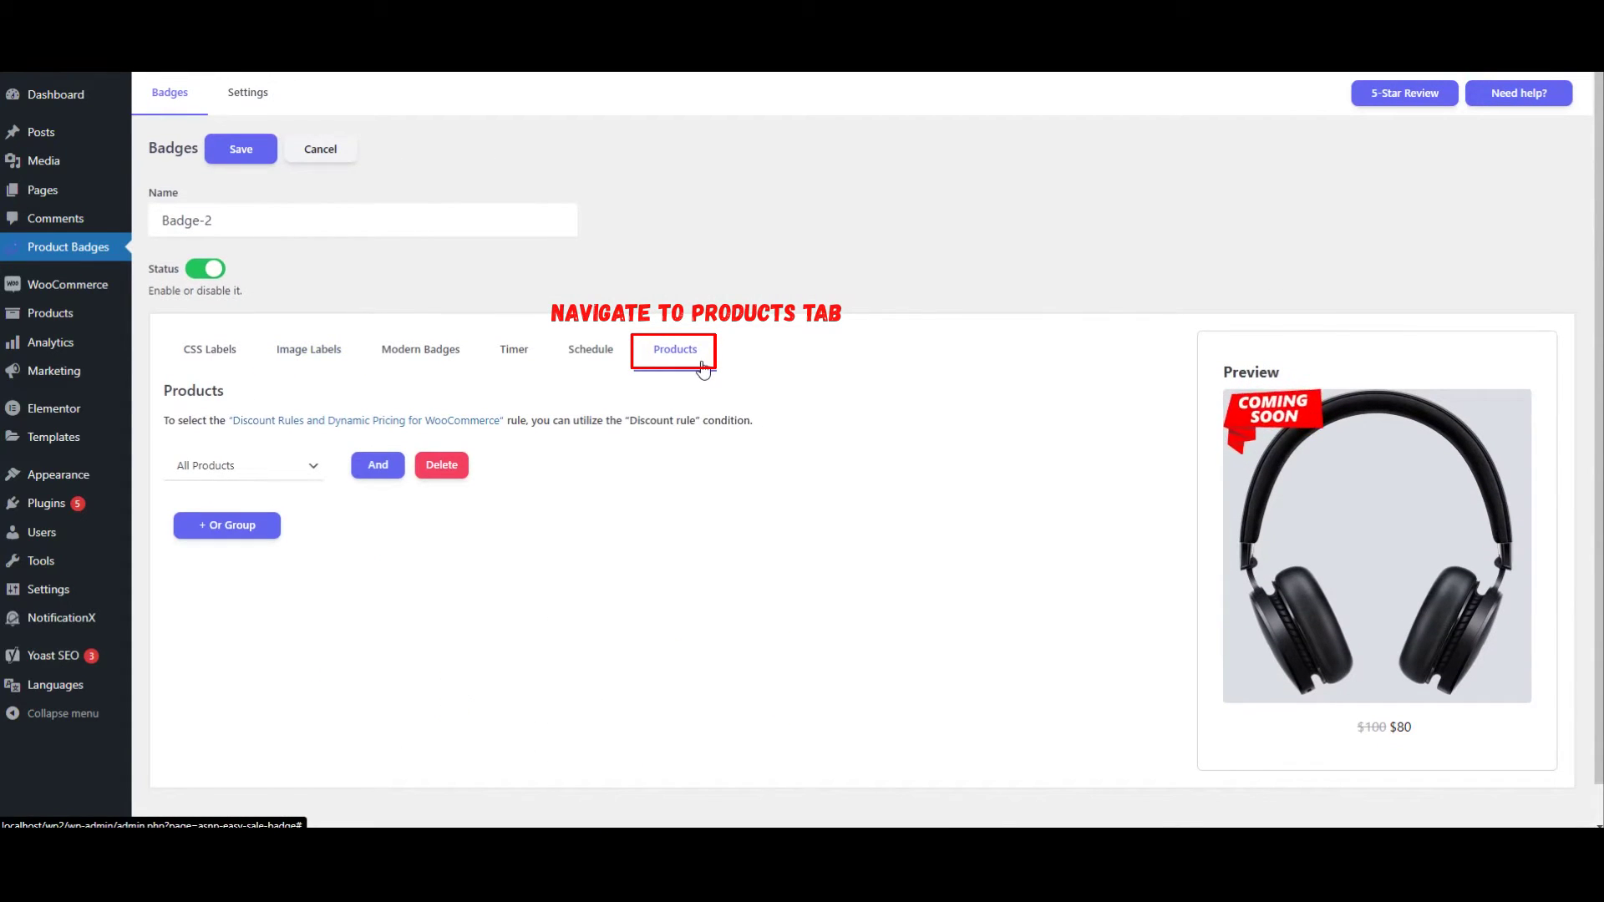
pyautogui.click(210, 473)
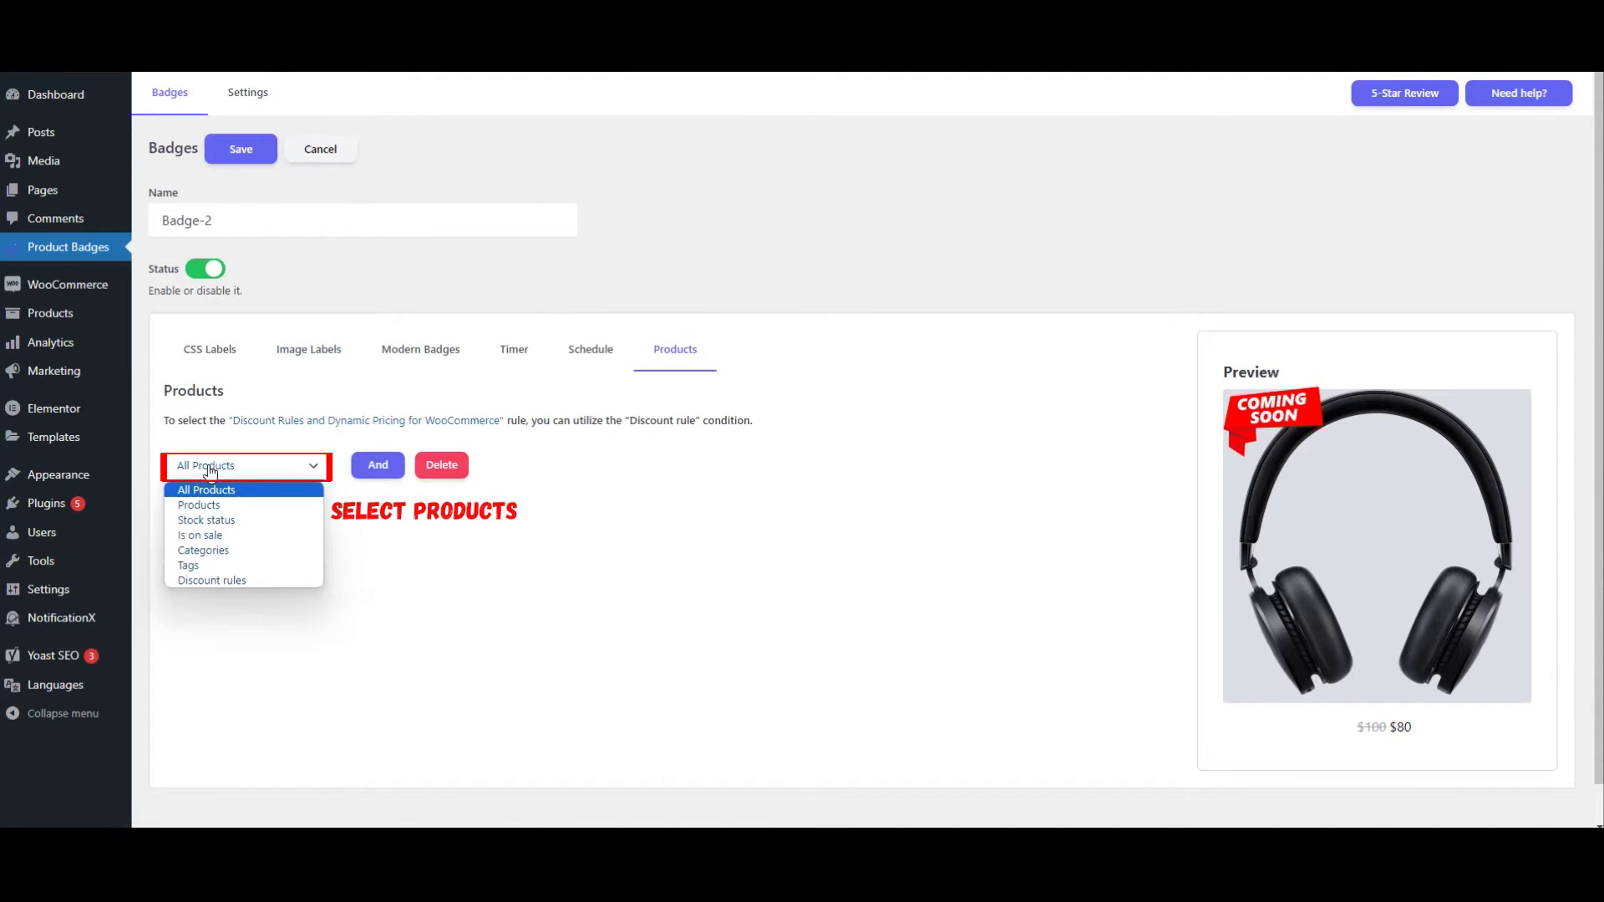
pyautogui.click(219, 505)
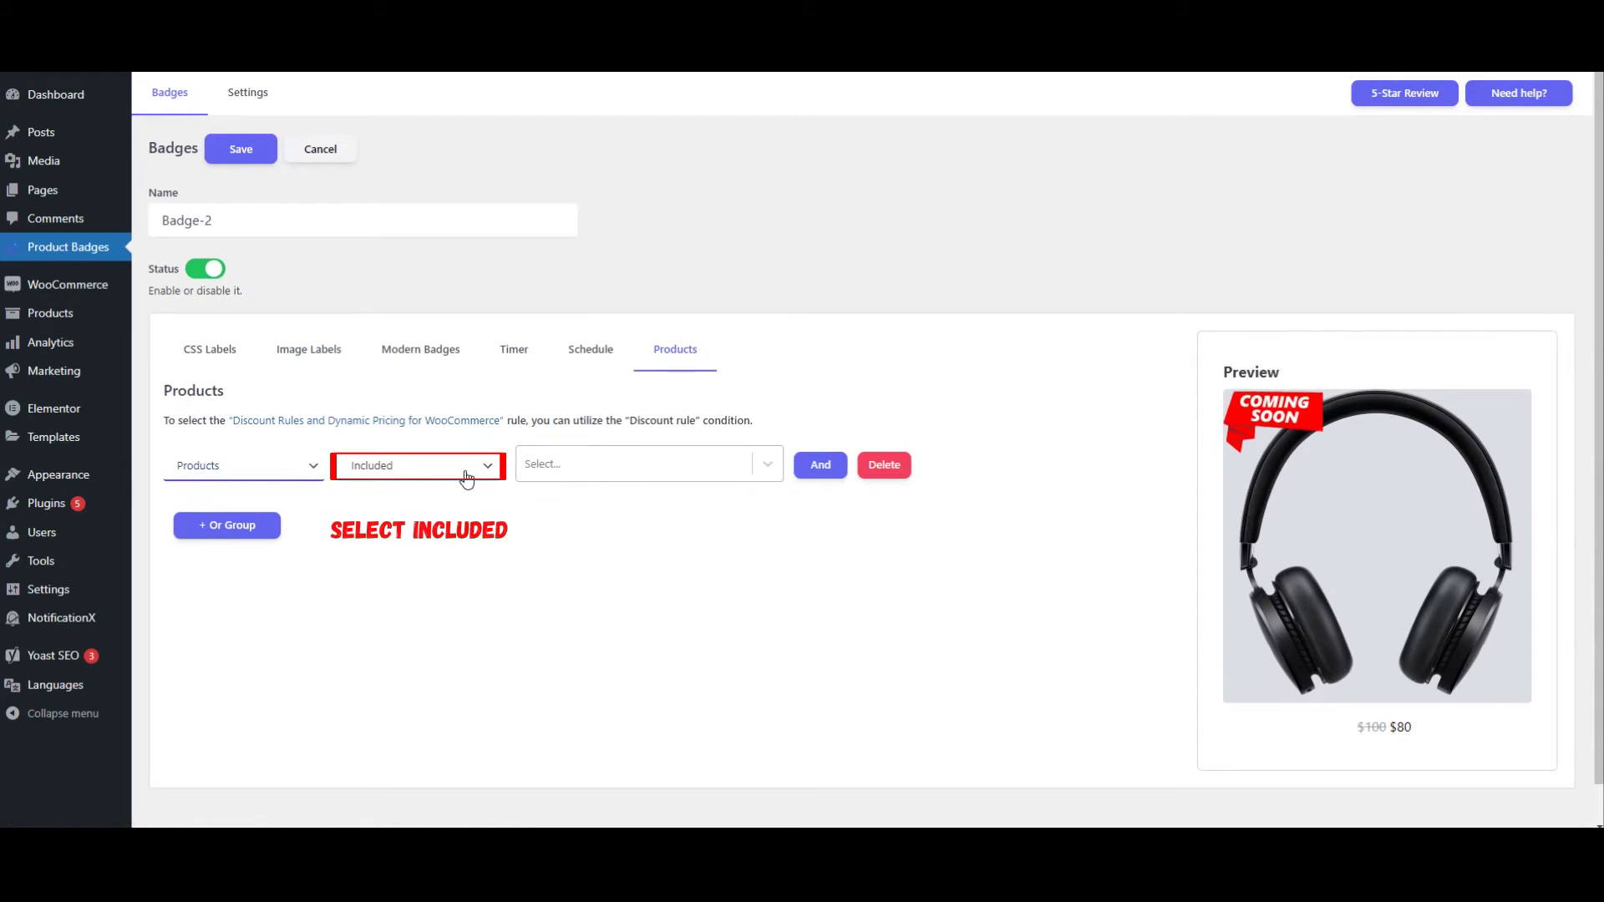
pyautogui.click(491, 476)
pyautogui.click(434, 485)
pyautogui.click(582, 473)
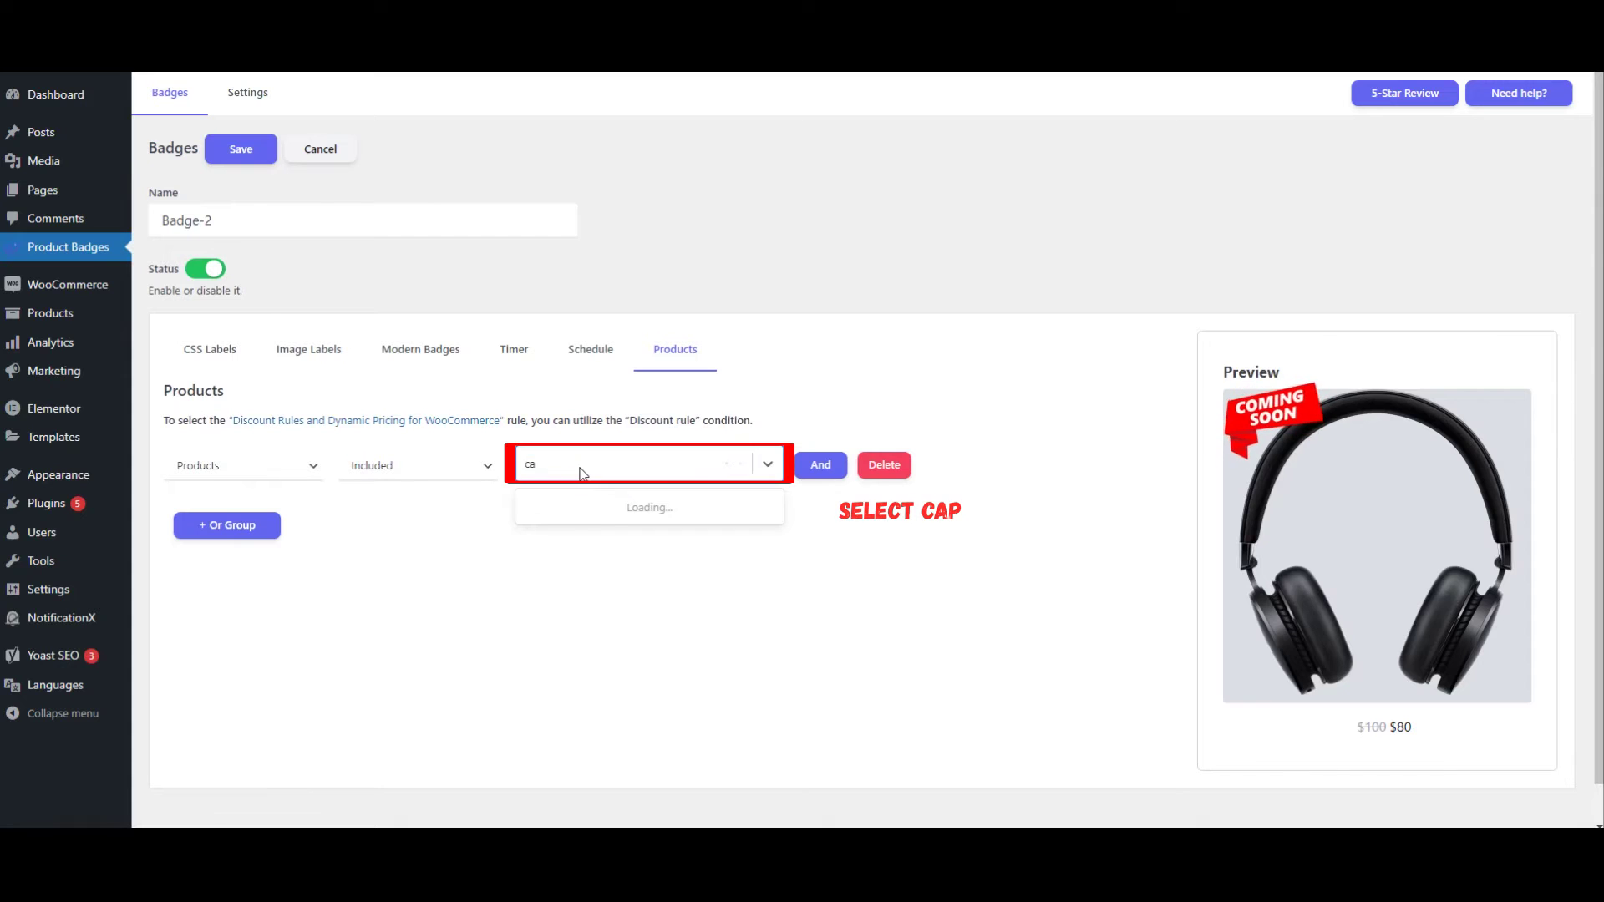
pyautogui.click(563, 507)
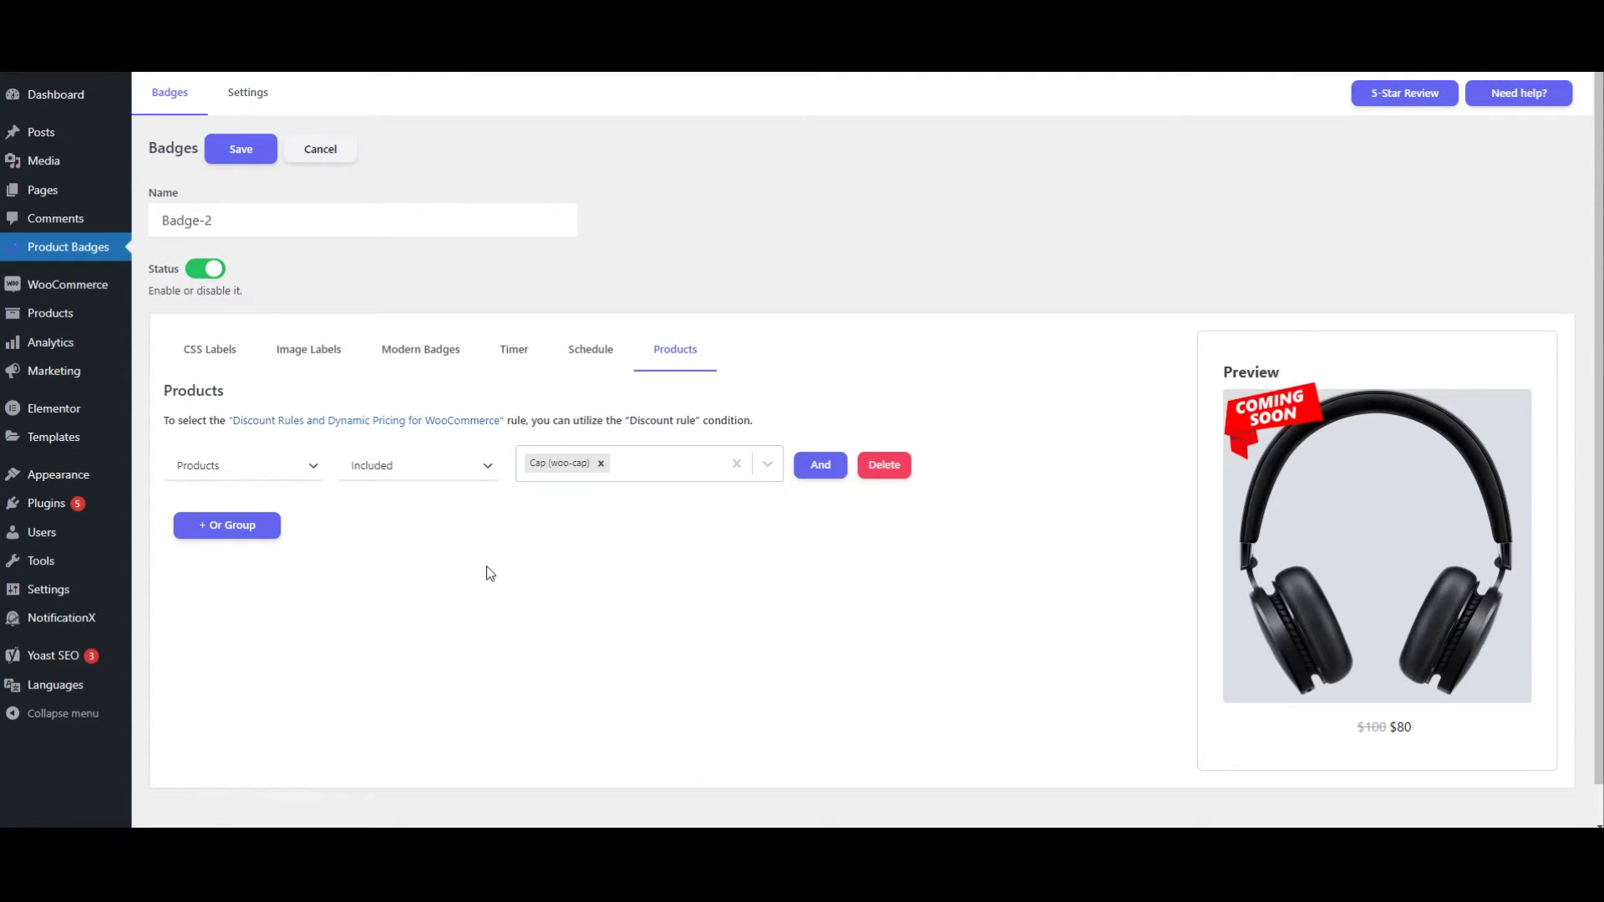
pyautogui.click(241, 158)
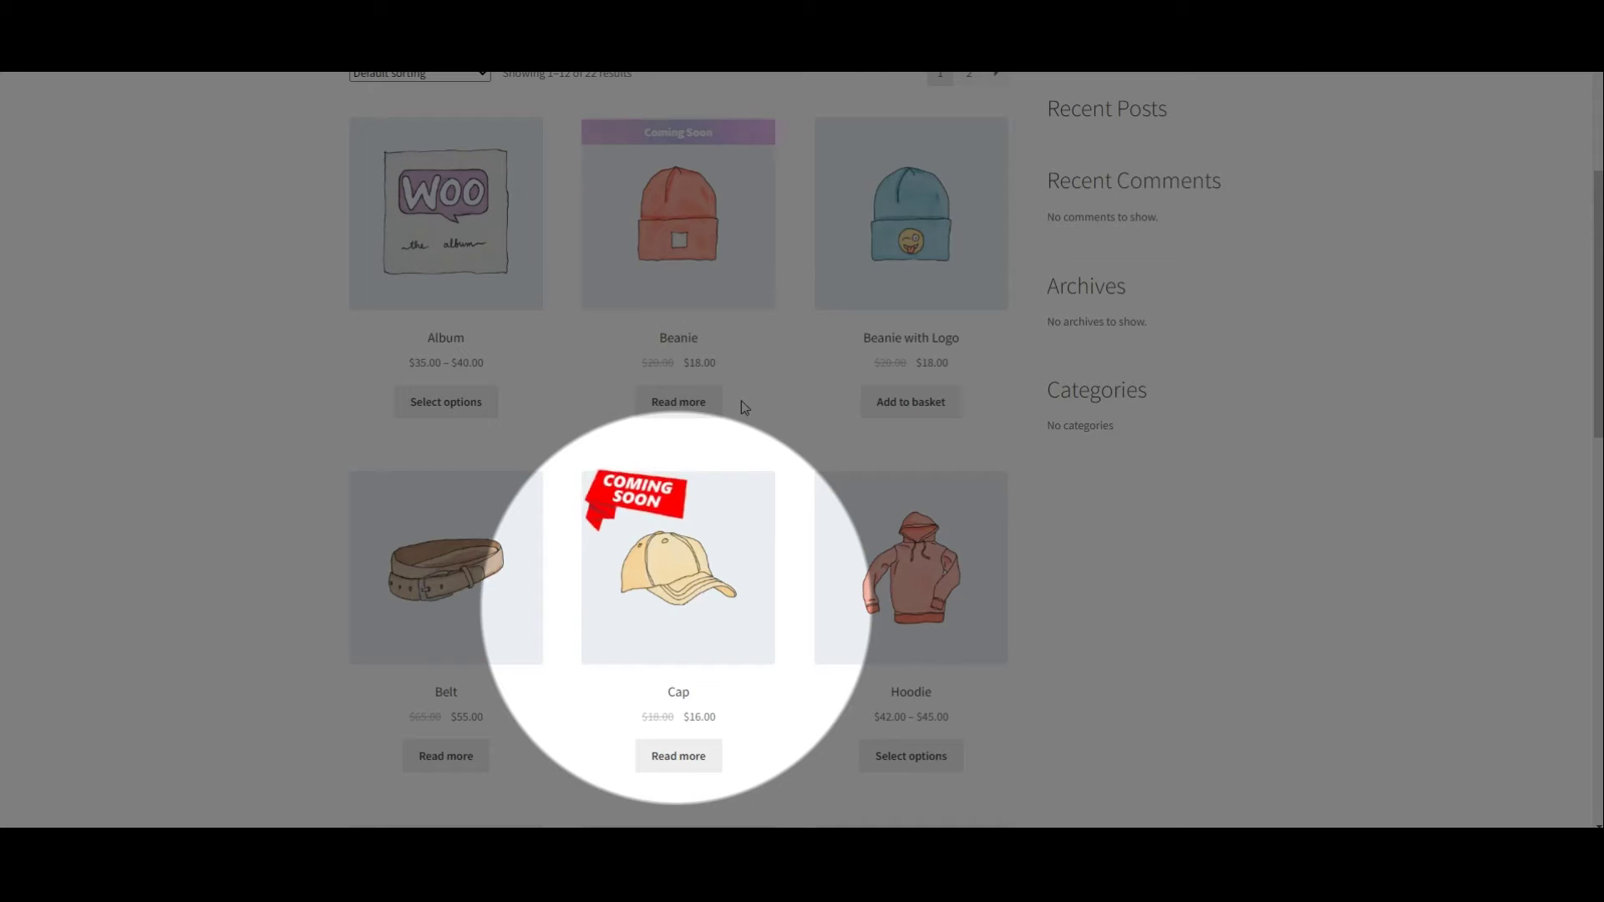
# - Open the Cap product from the shop to check its red Coming Soon badge
pyautogui.click(635, 595)
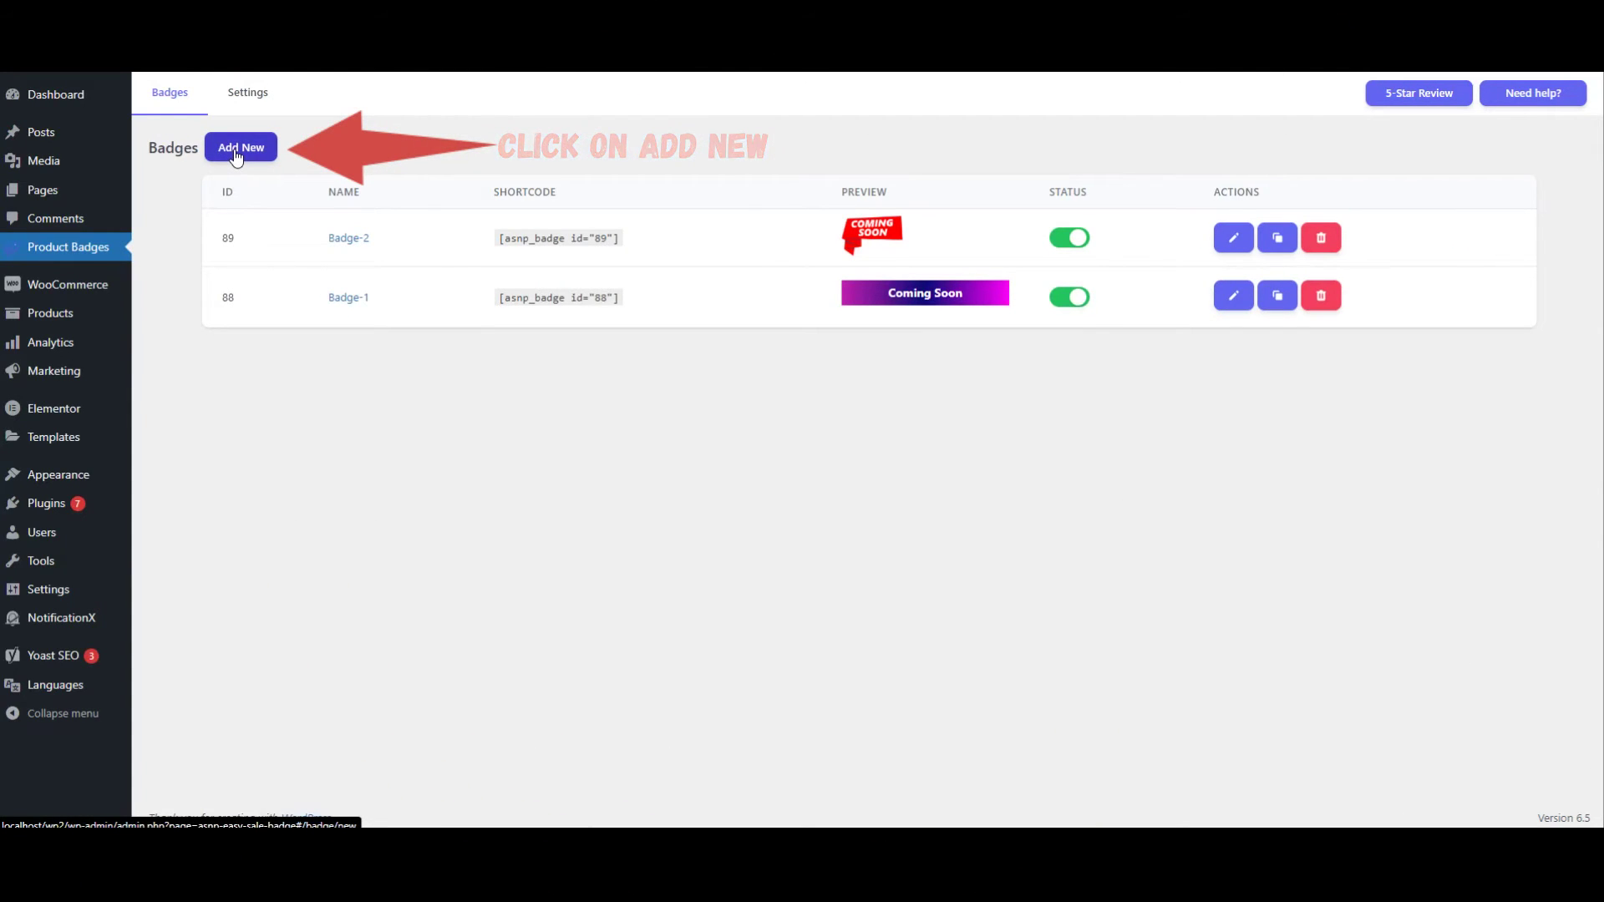
# - Add a new badge and name it Badge-3
pyautogui.click(237, 155)
pyautogui.click(258, 222)
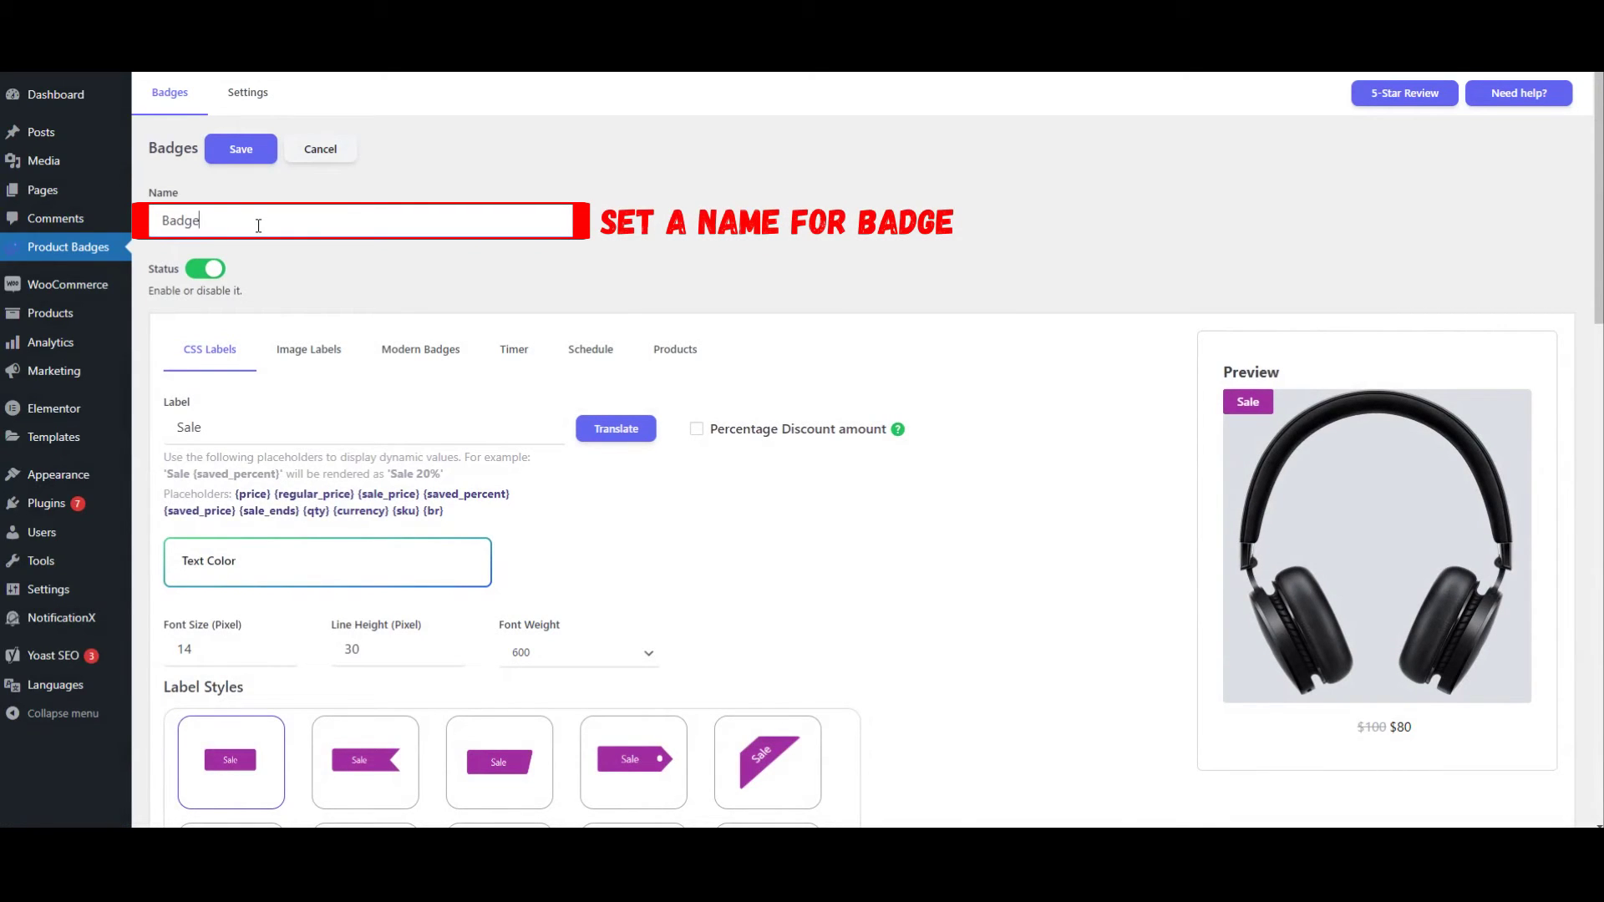
pyautogui.write('-3')
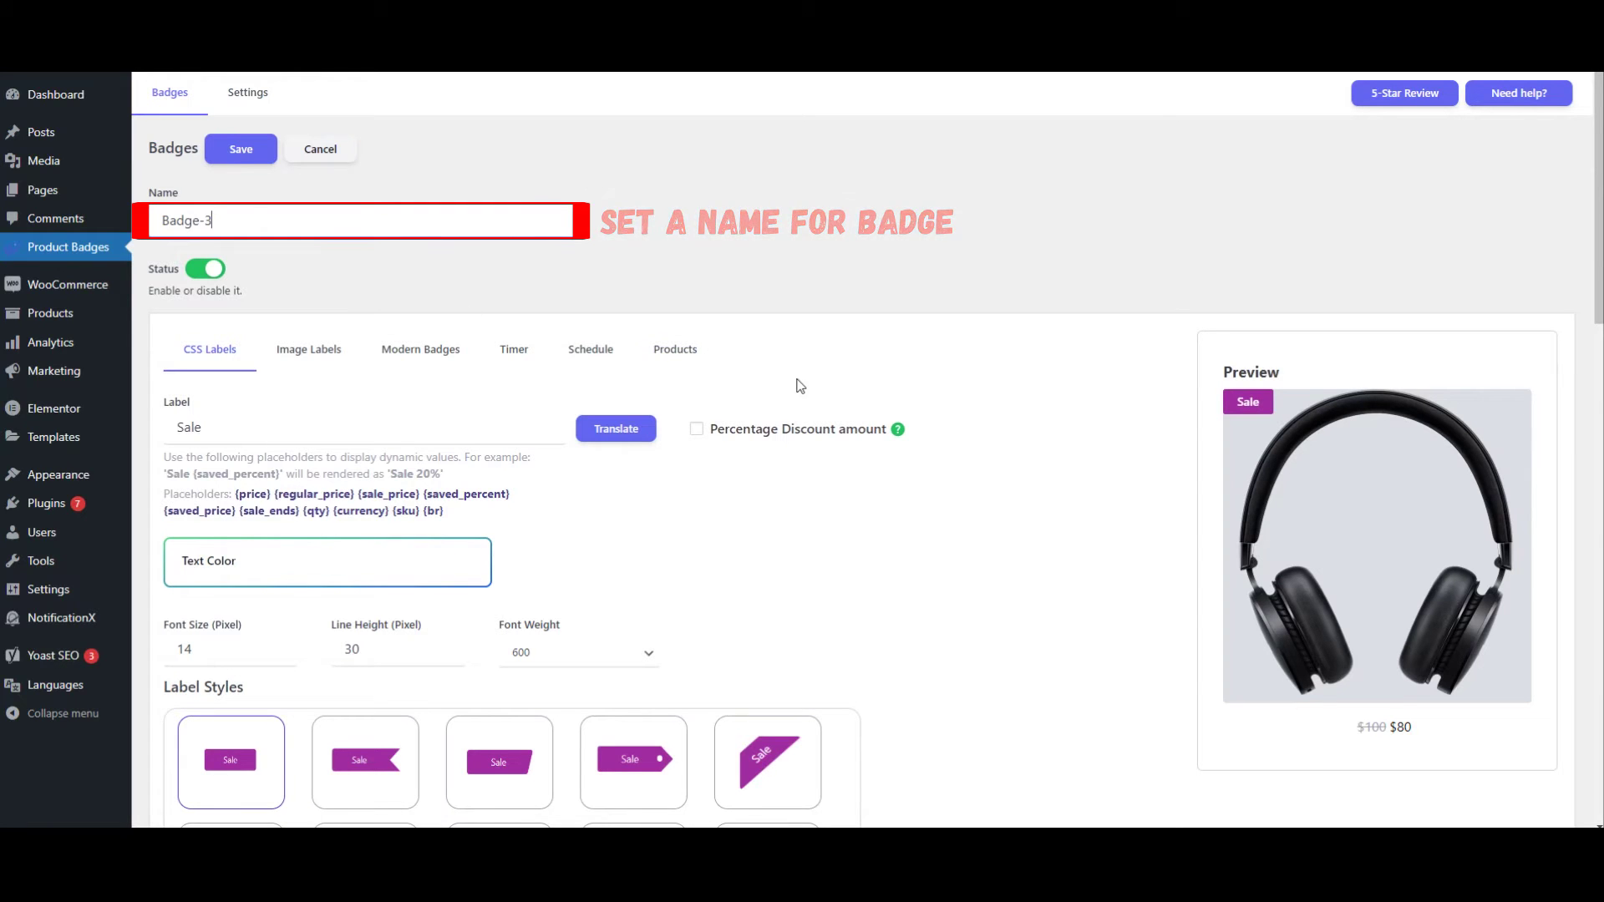
pyautogui.scroll(-3, 837, 382)
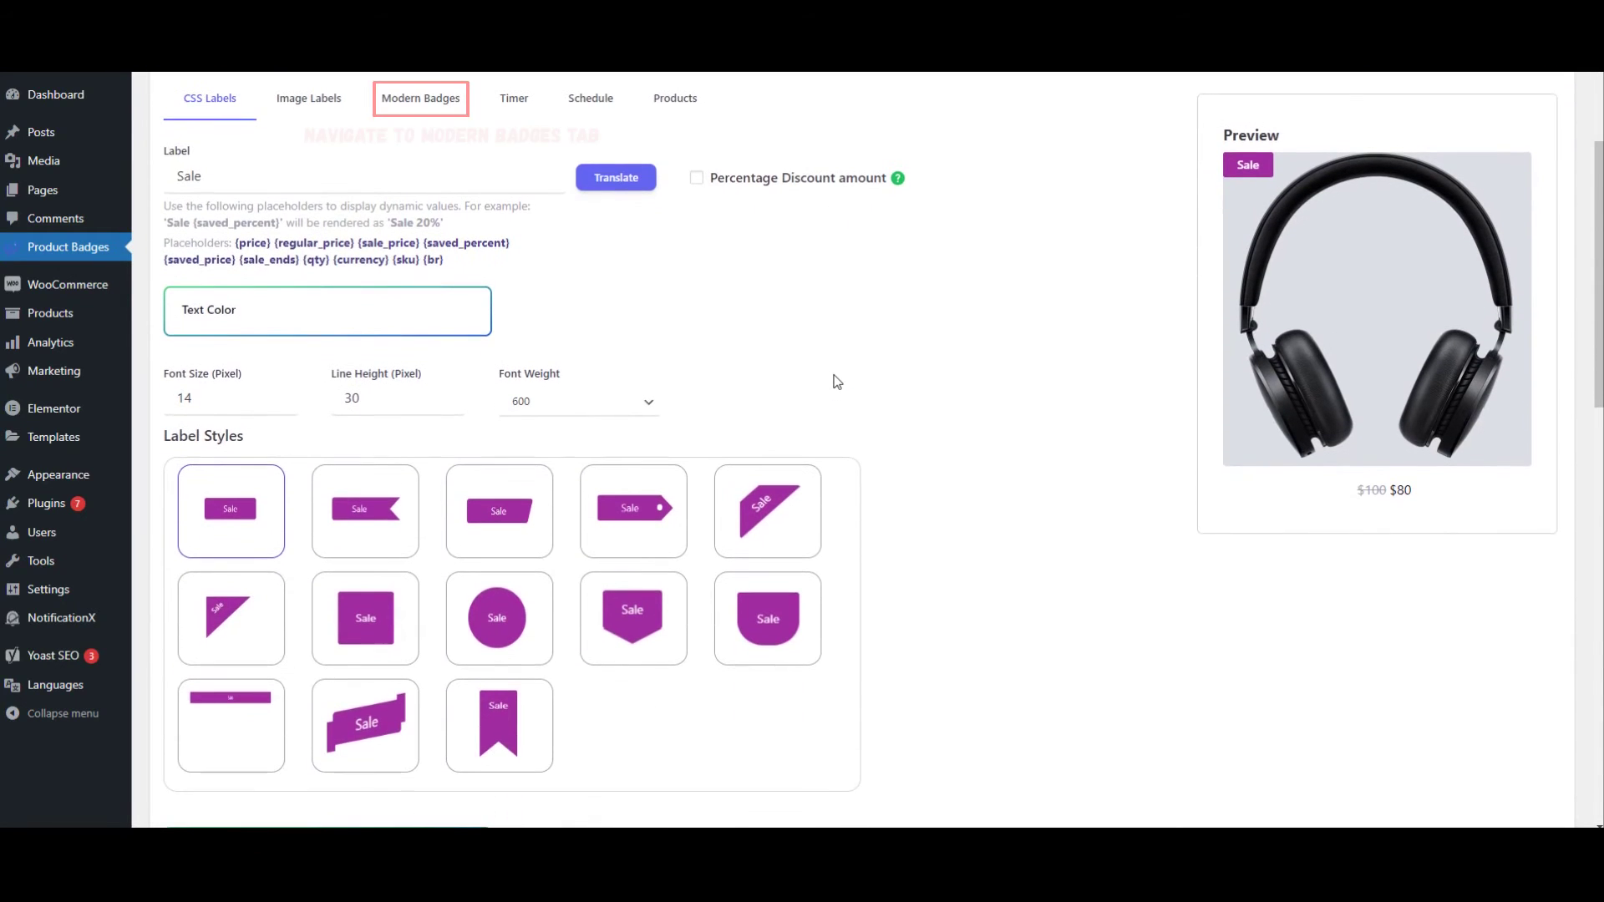
# - Choose the first corner-ribbon modern badge with width 125 and font size 7
pyautogui.click(418, 100)
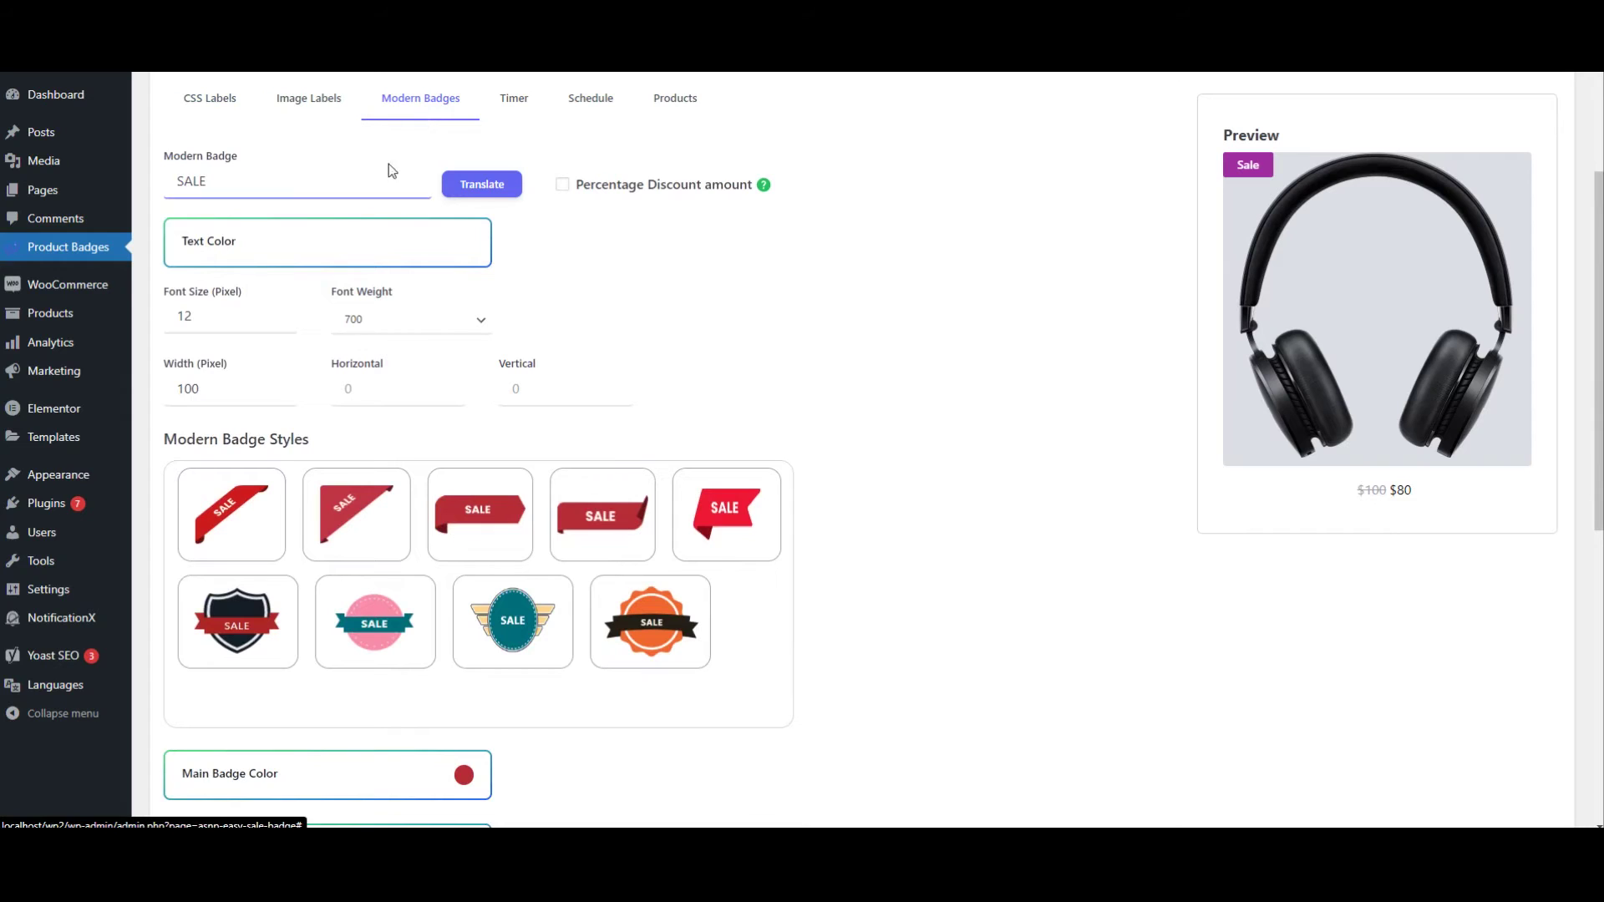
pyautogui.click(240, 524)
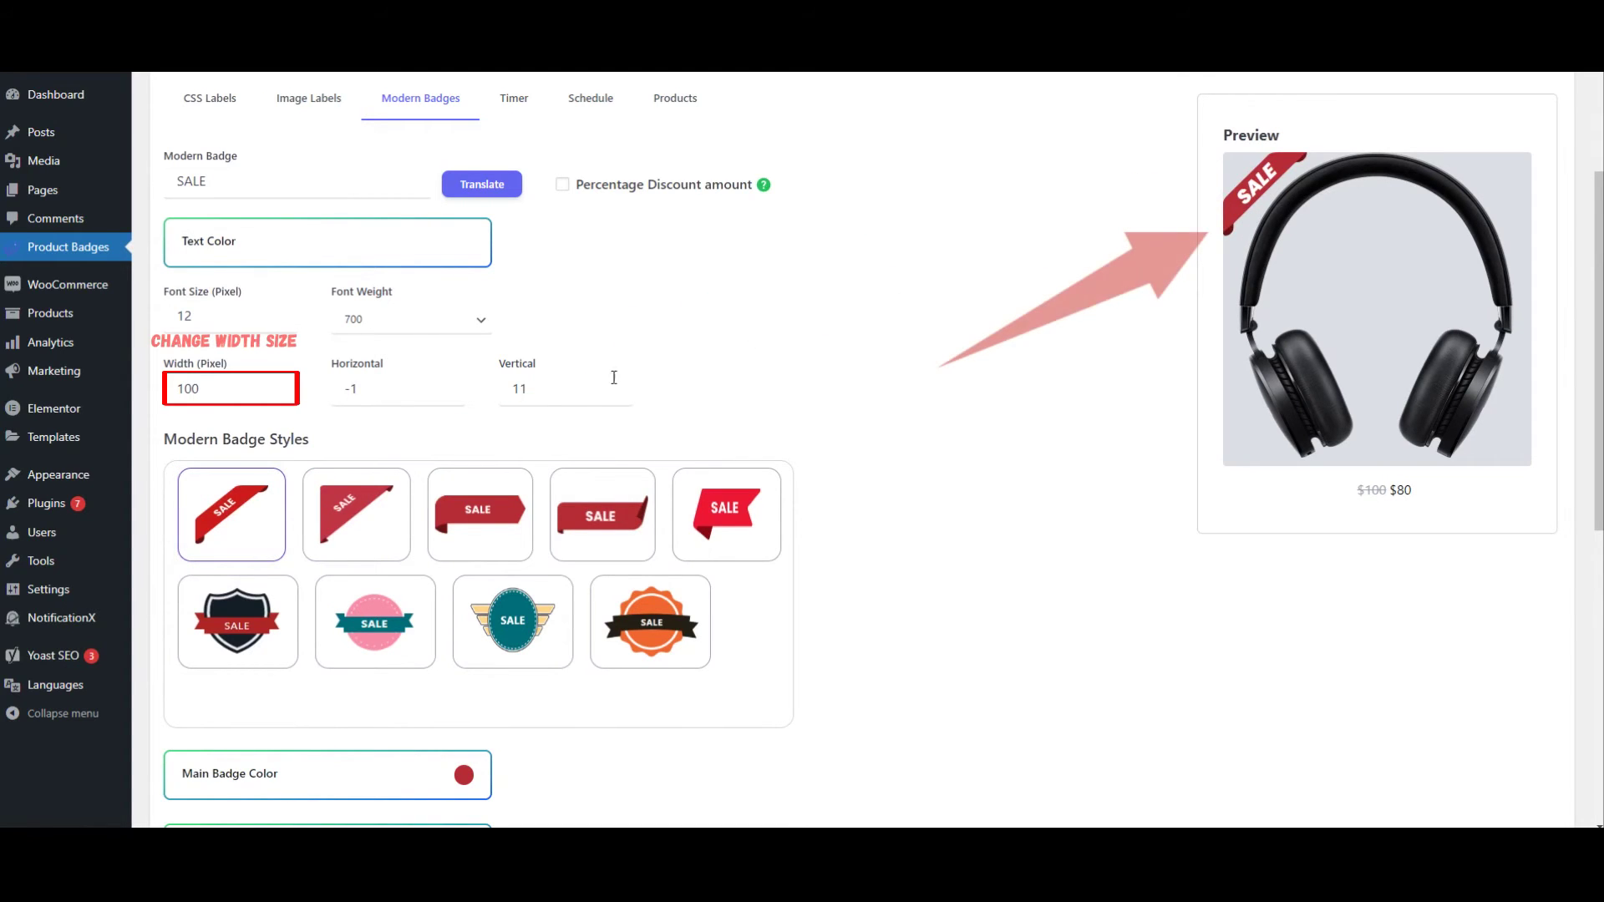
pyautogui.click(278, 385)
pyautogui.click(278, 386)
pyautogui.click(279, 386)
pyautogui.click(278, 385)
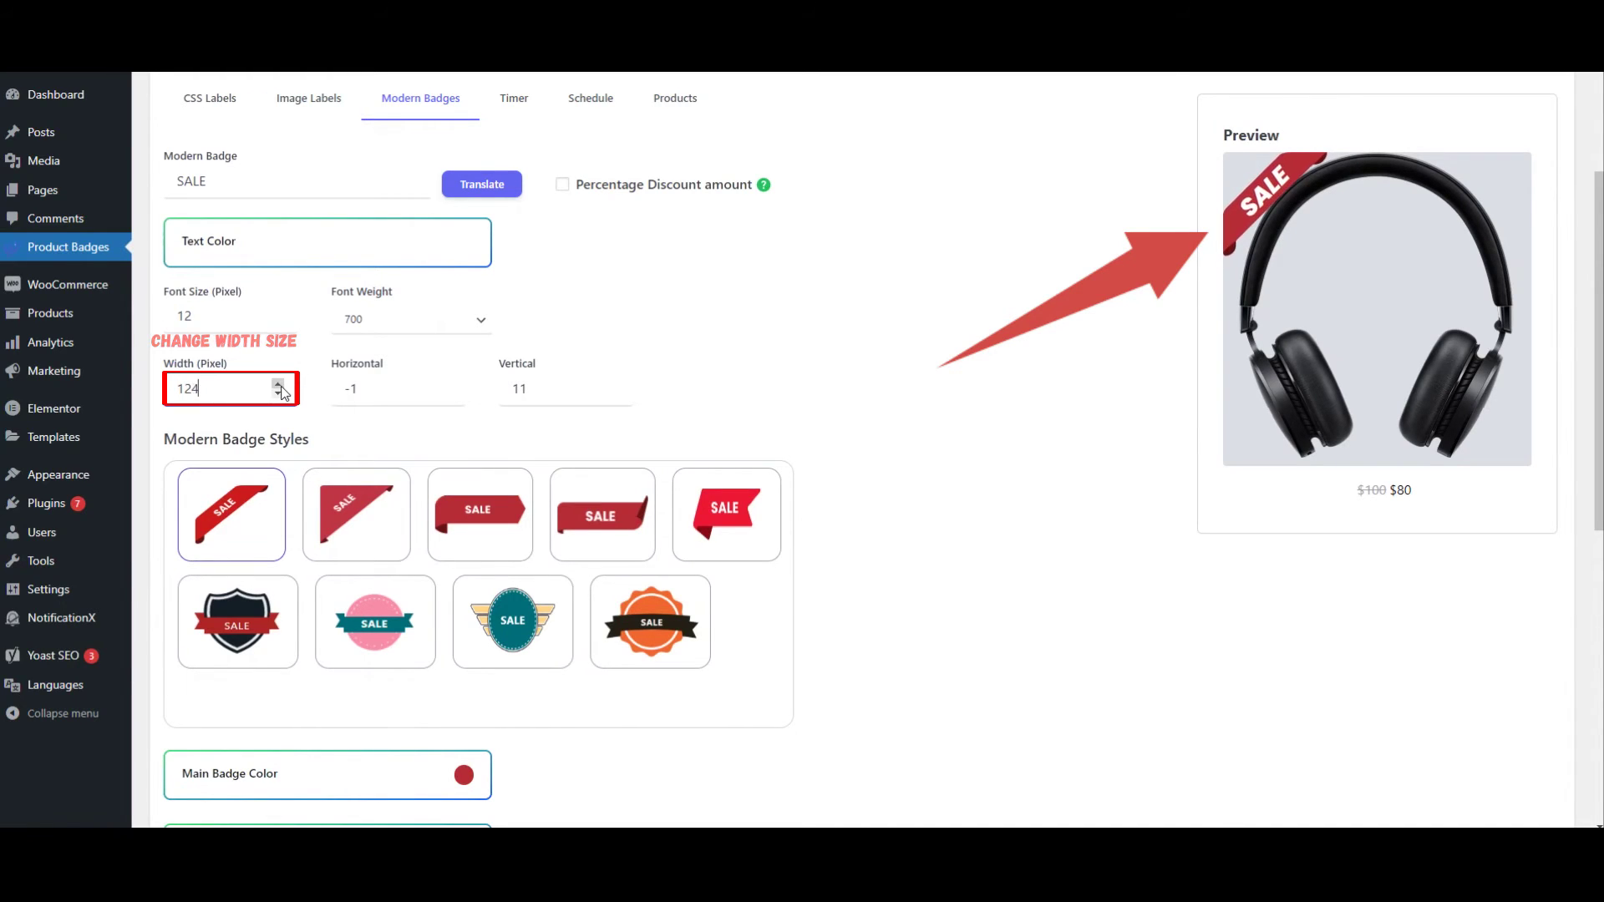
pyautogui.click(278, 323)
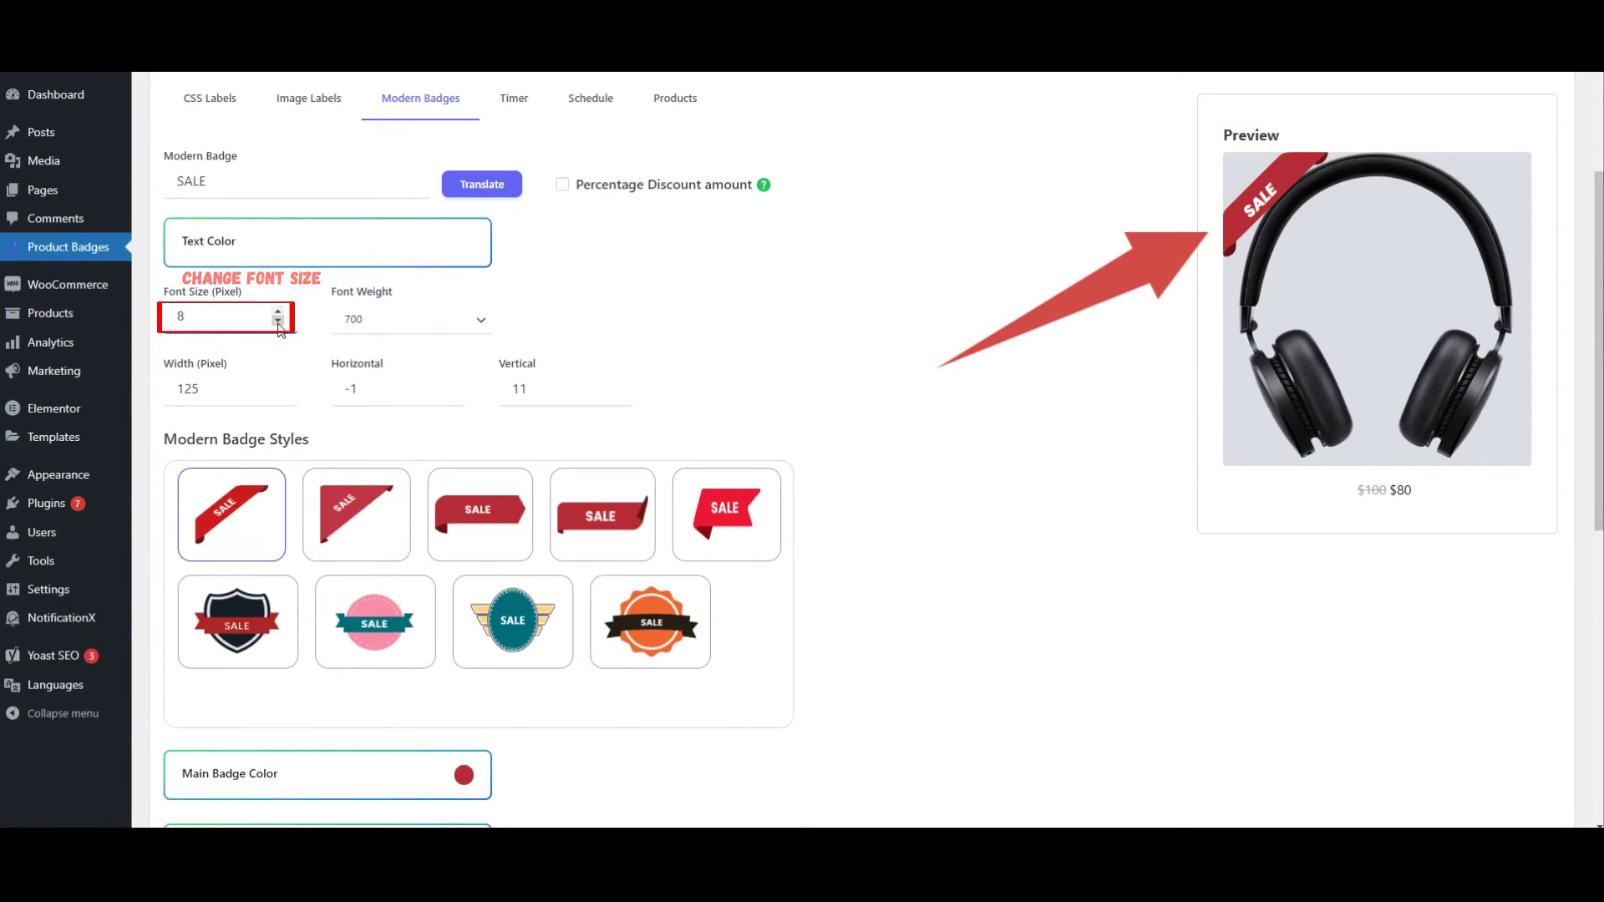
pyautogui.click(278, 322)
# - Change the ribbon text to 'Coming Soon' and offset it horizontally -11, vertically 10
pyautogui.doubleClick(232, 191)
pyautogui.write('Co')
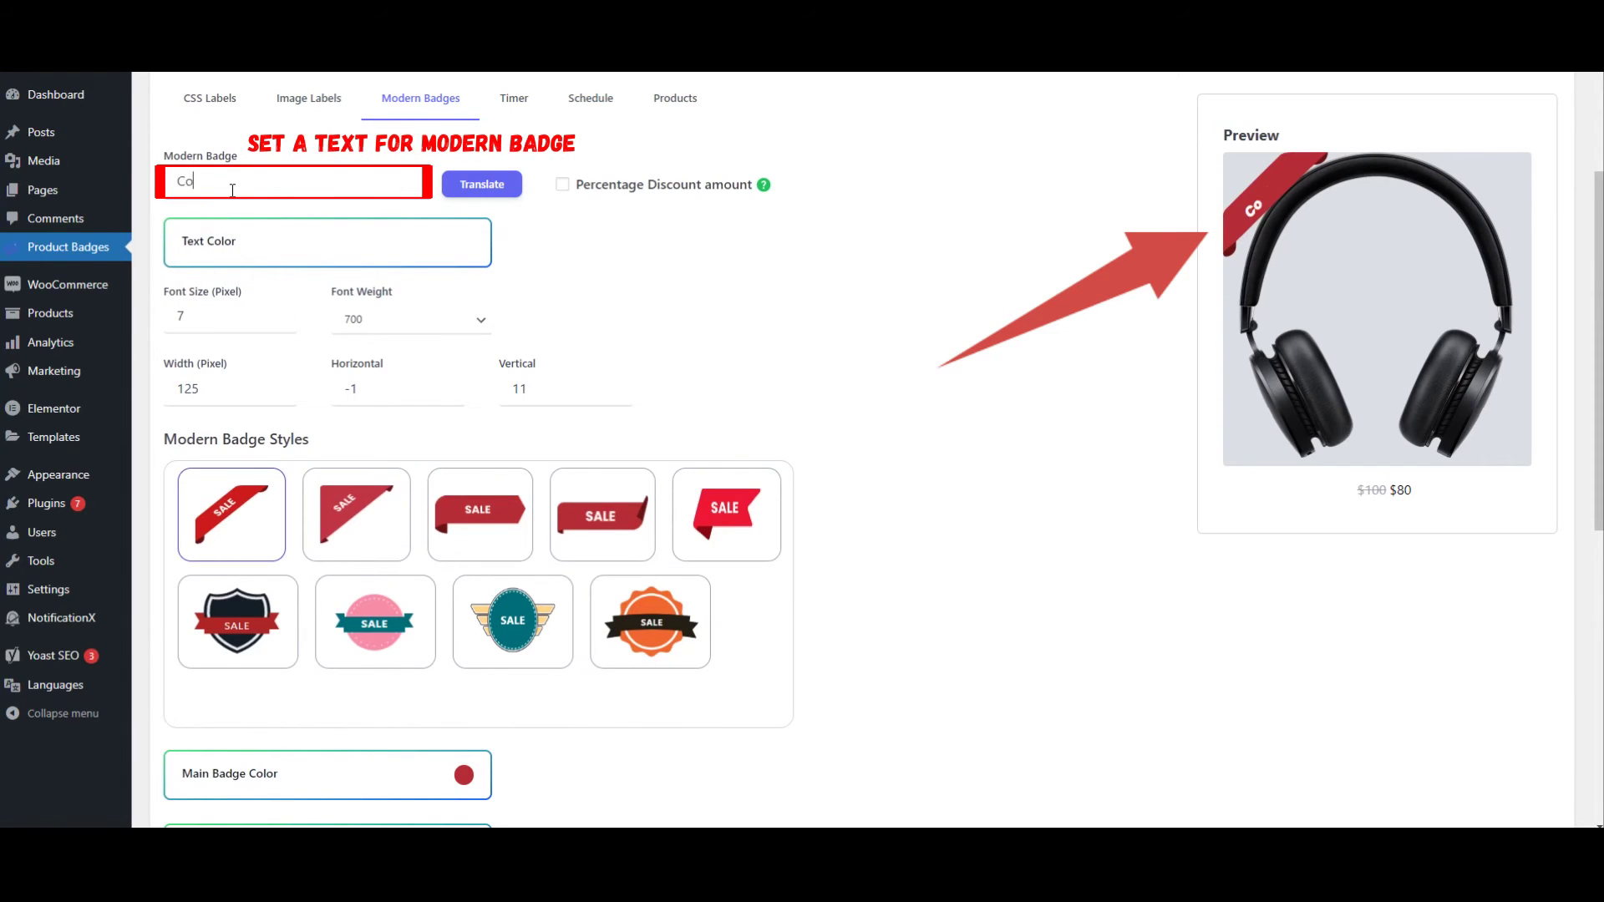
pyautogui.write('ming Soon')
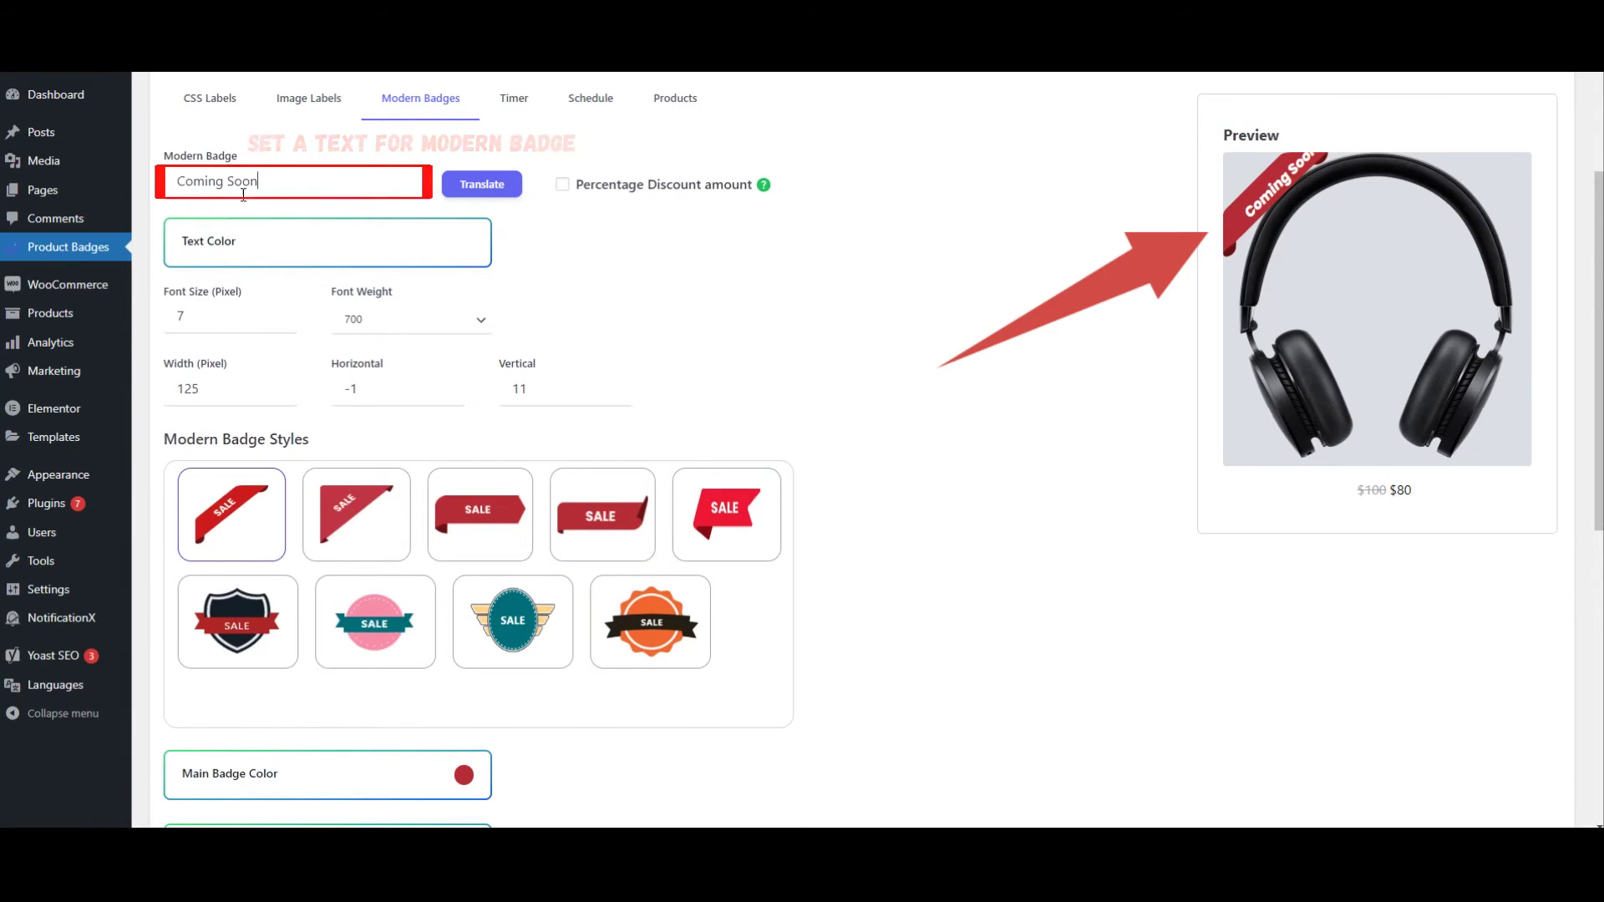
pyautogui.click(446, 395)
pyautogui.click(445, 395)
pyautogui.click(445, 395)
pyautogui.click(445, 395)
pyautogui.click(445, 395)
pyautogui.click(445, 395)
pyautogui.click(445, 395)
pyautogui.click(445, 395)
pyautogui.click(613, 395)
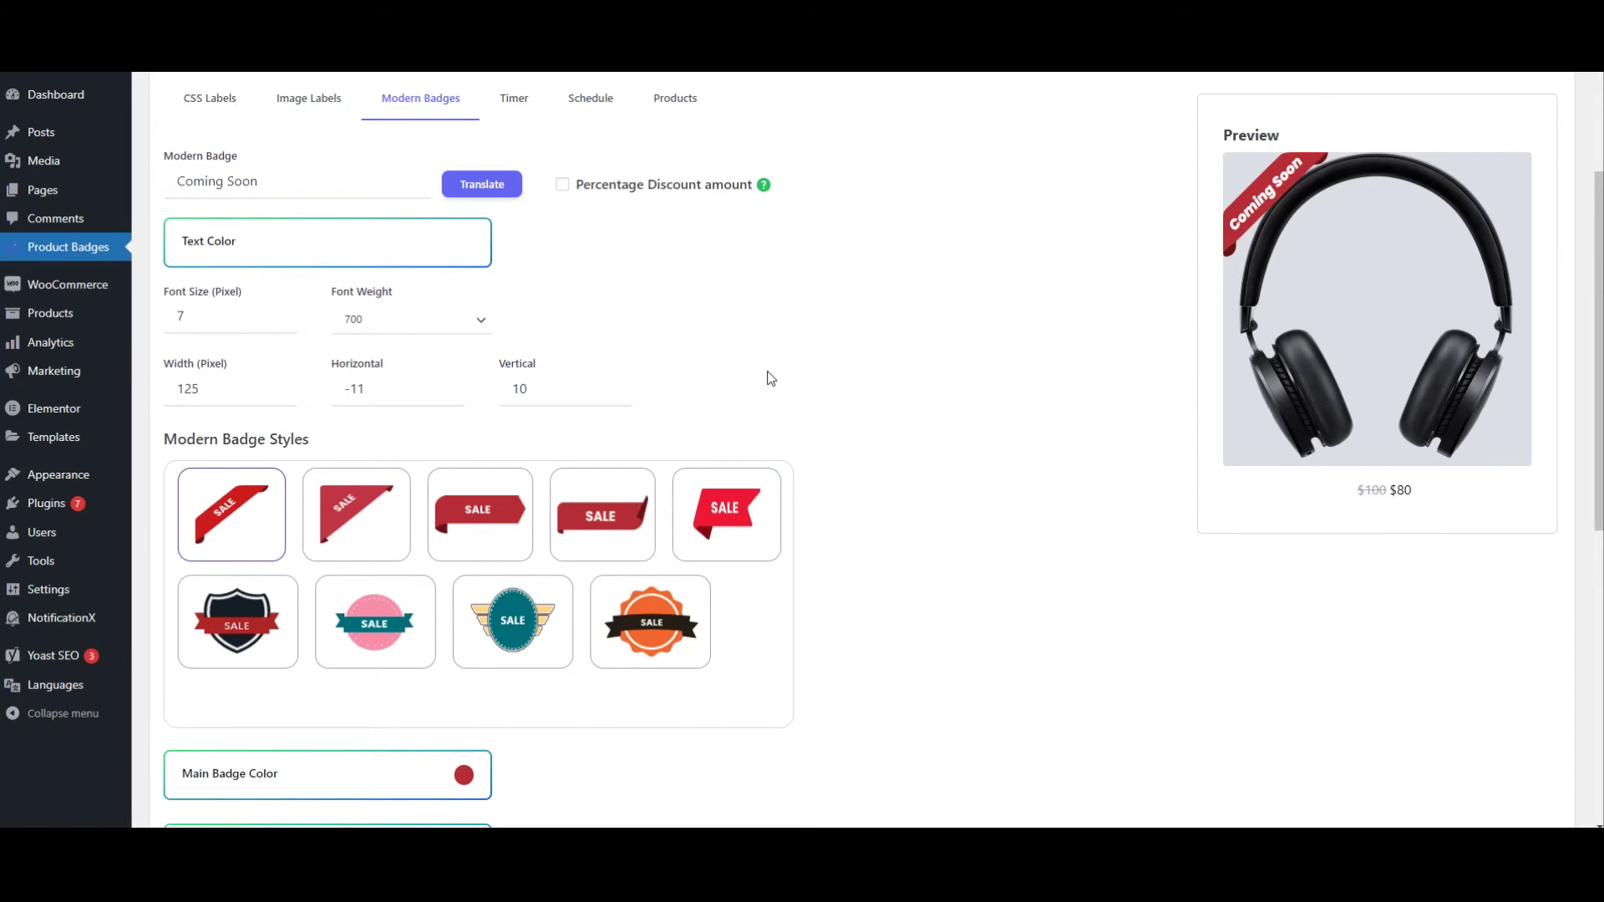
# - Set the ribbon's main badge colour to teal 21c599
pyautogui.scroll(-7, 770, 378)
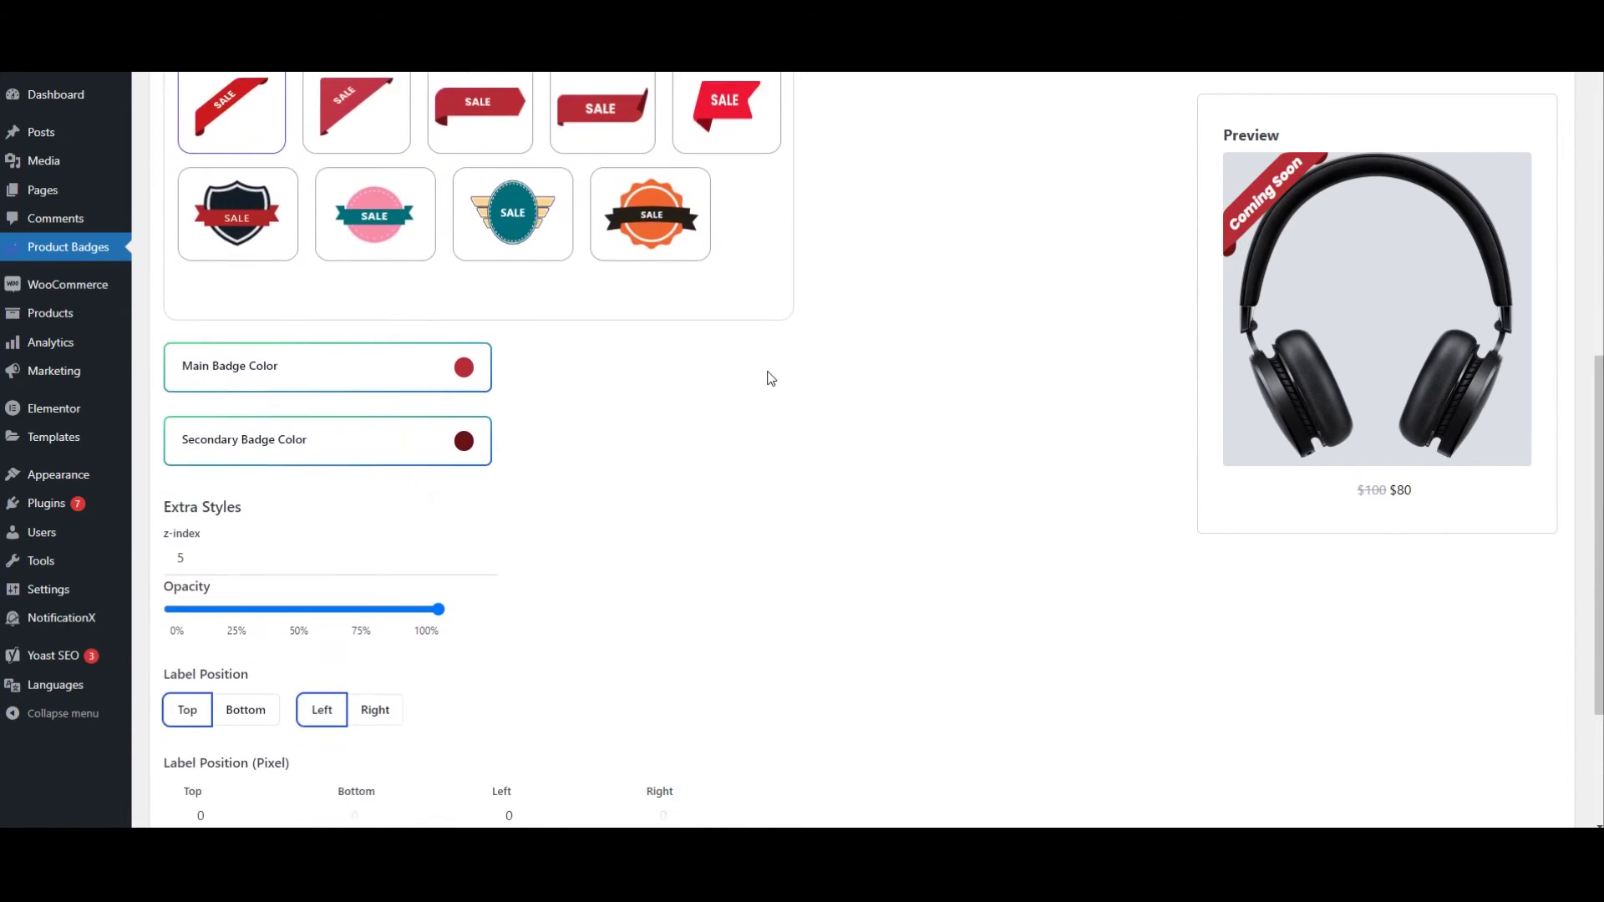
pyautogui.scroll(-1, 767, 376)
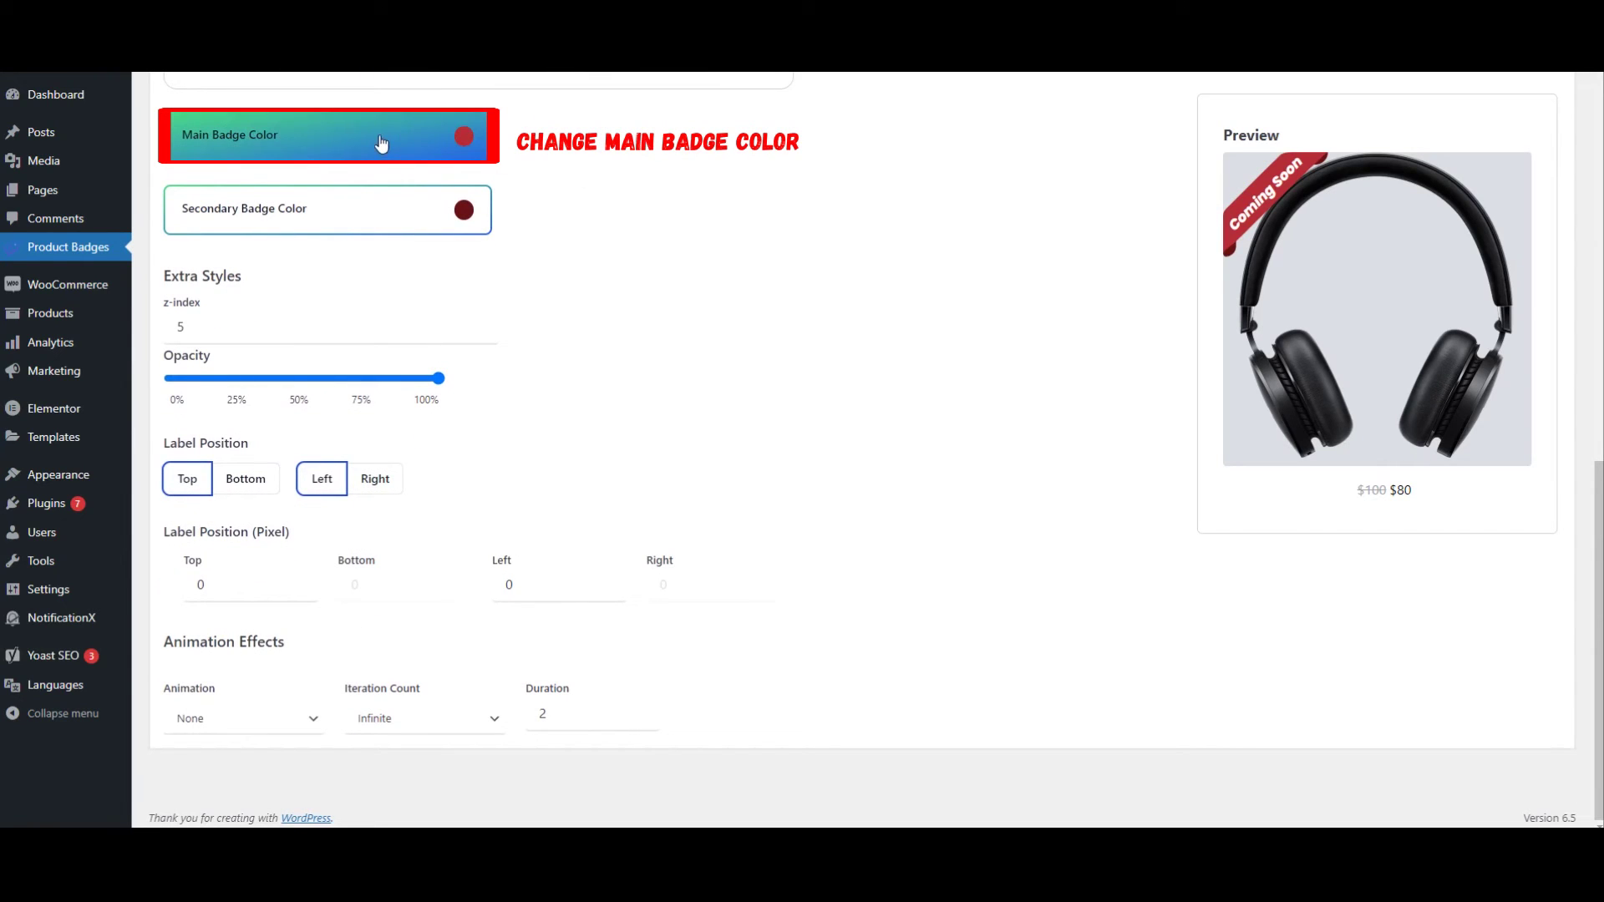
pyautogui.click(278, 152)
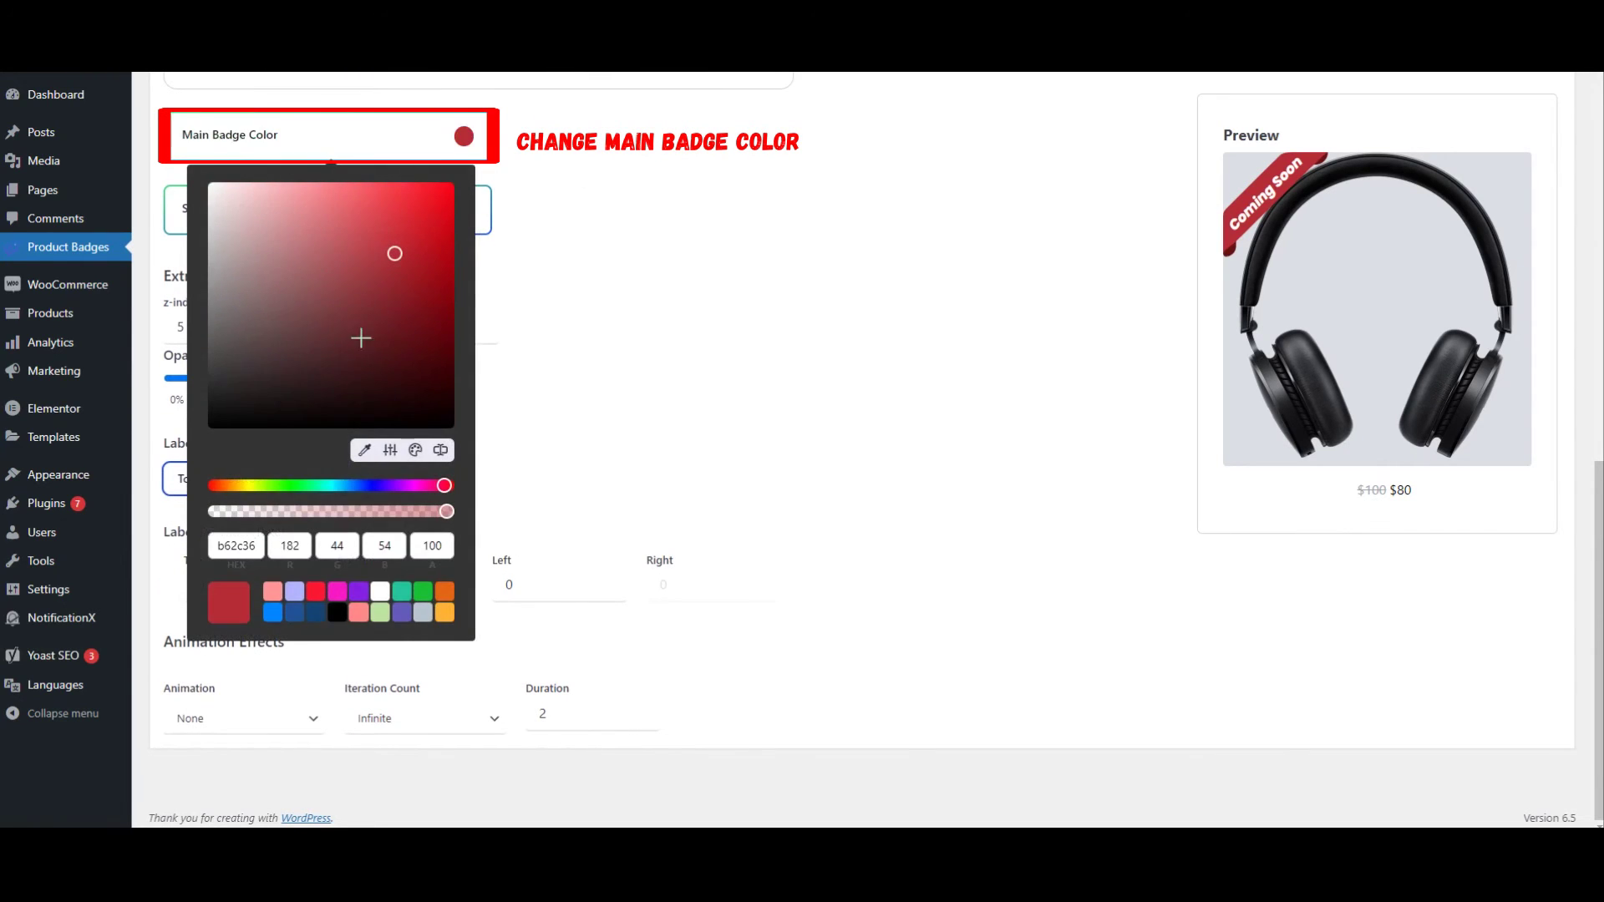
pyautogui.click(401, 592)
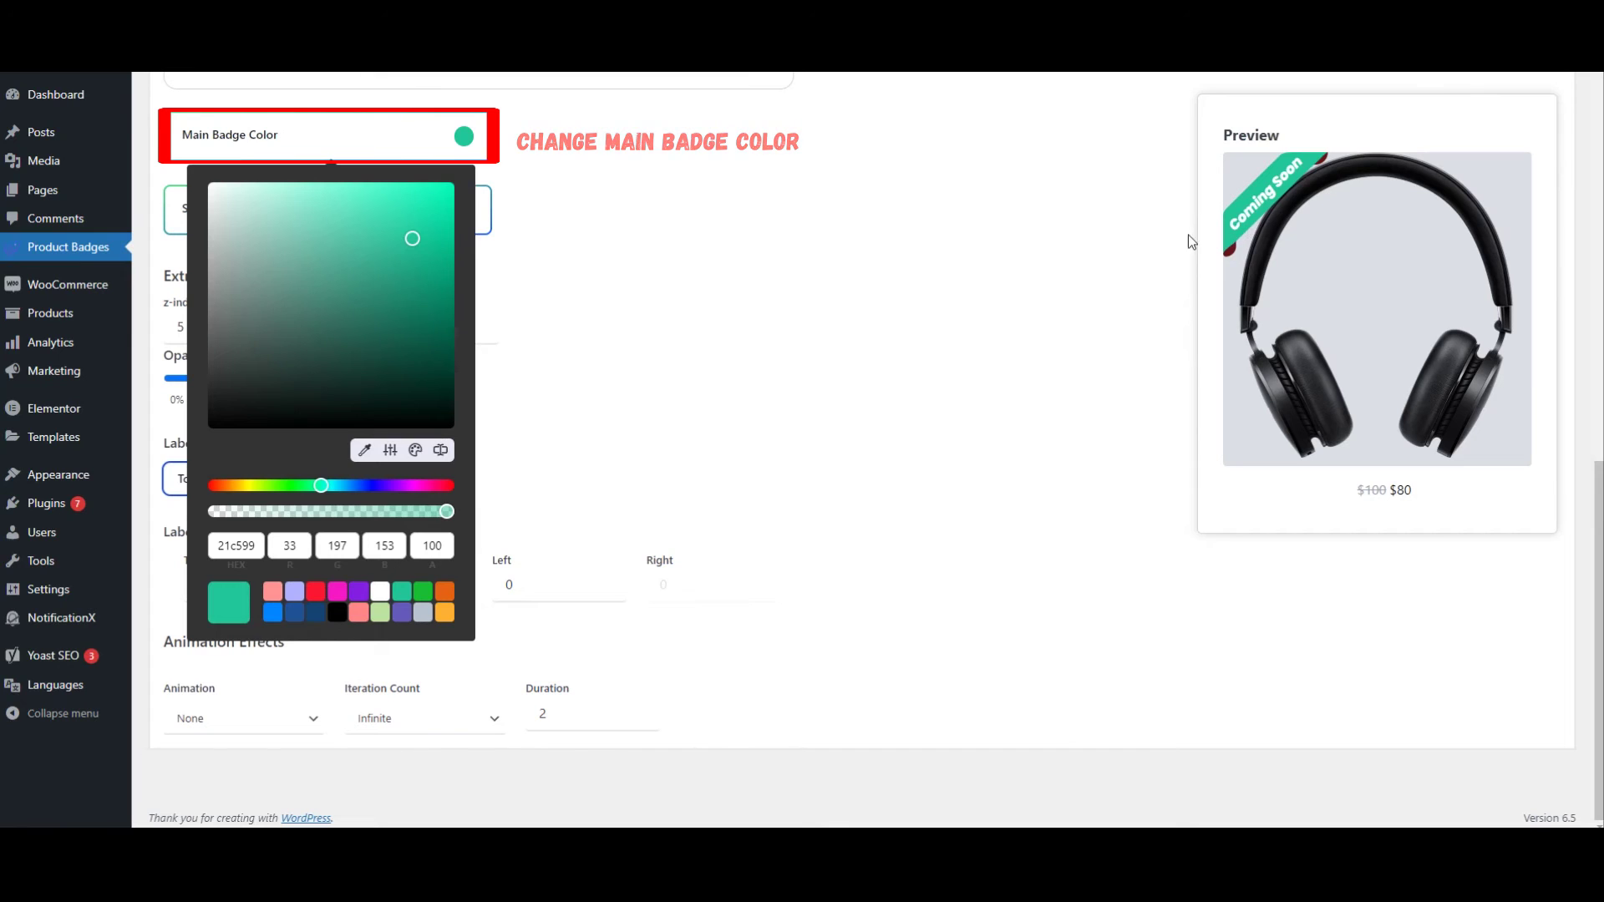
pyautogui.click(665, 294)
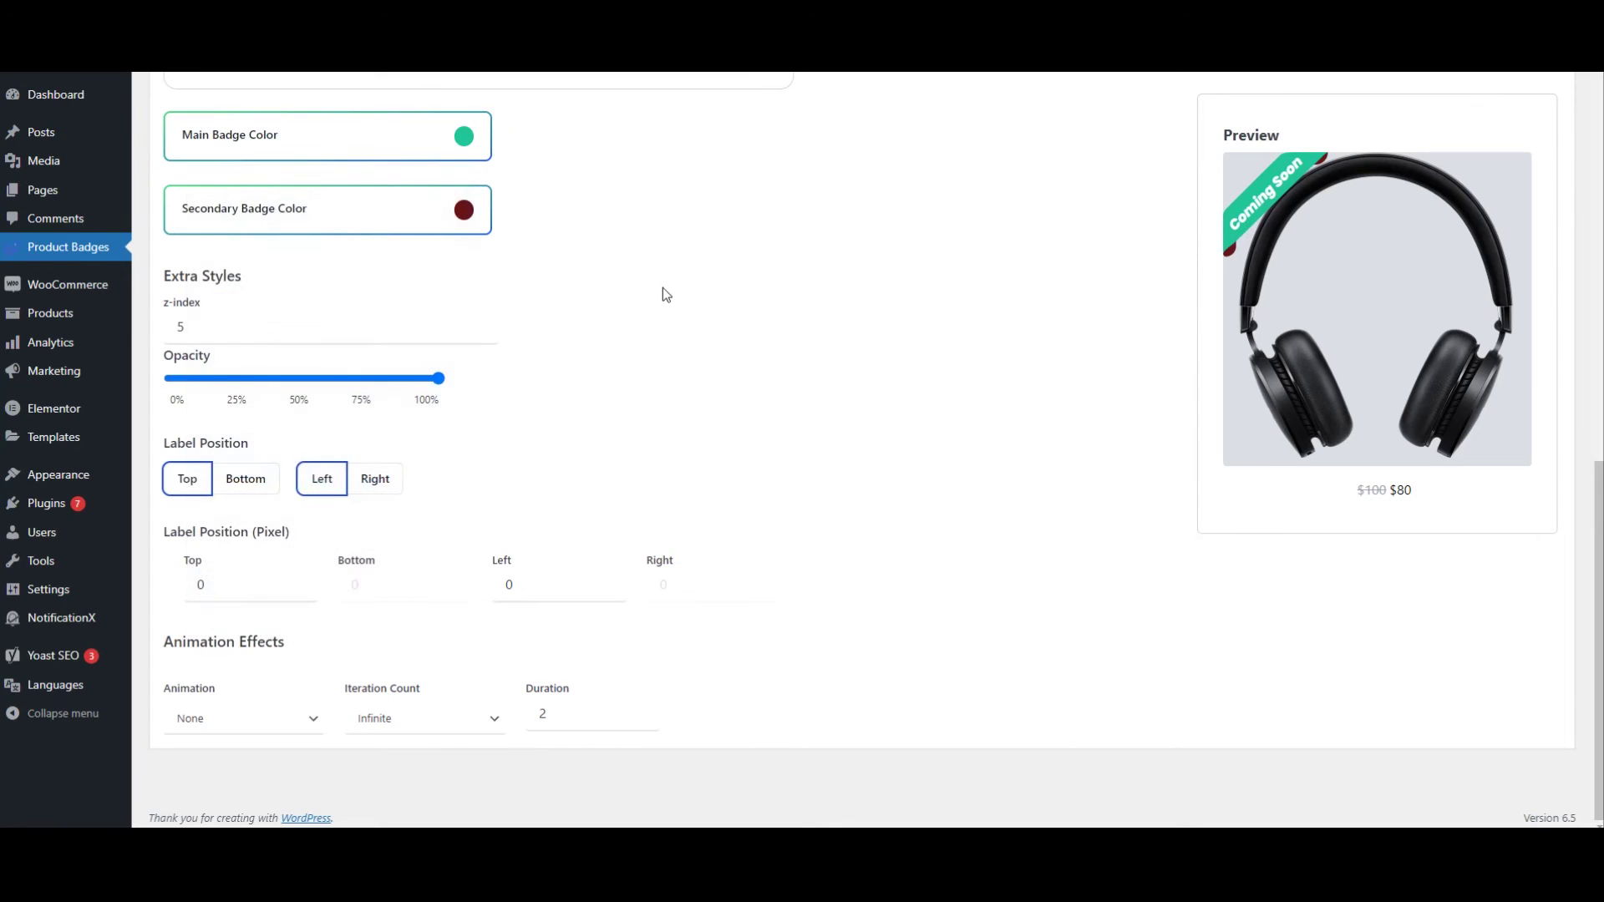
# - Set the secondary badge colour to dark green 135a47
pyautogui.click(352, 222)
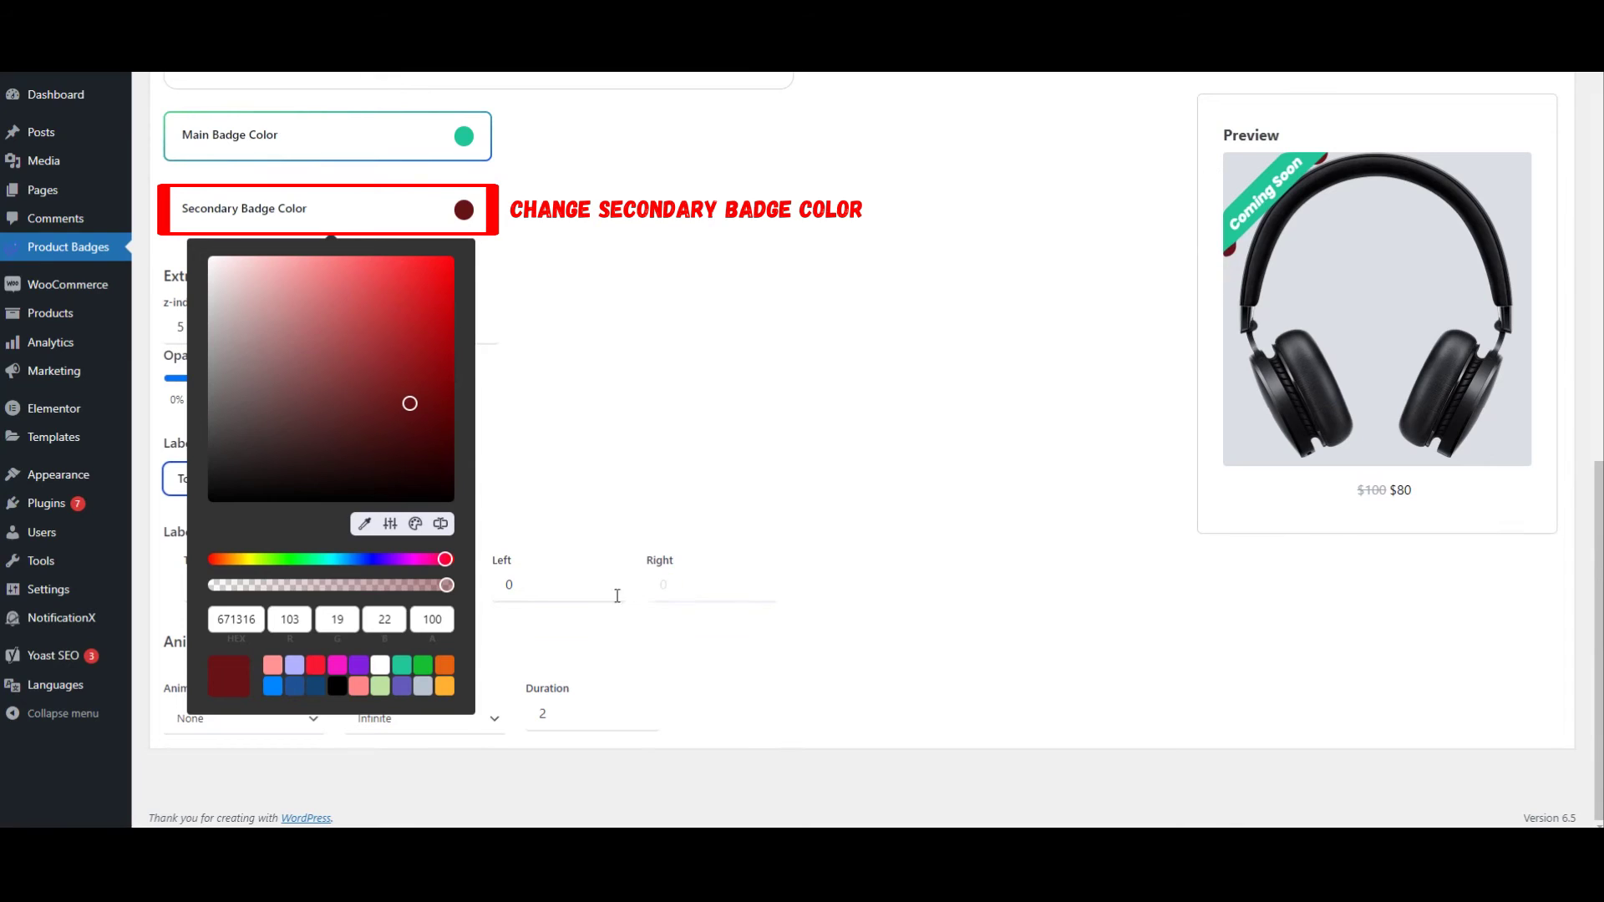
pyautogui.click(422, 666)
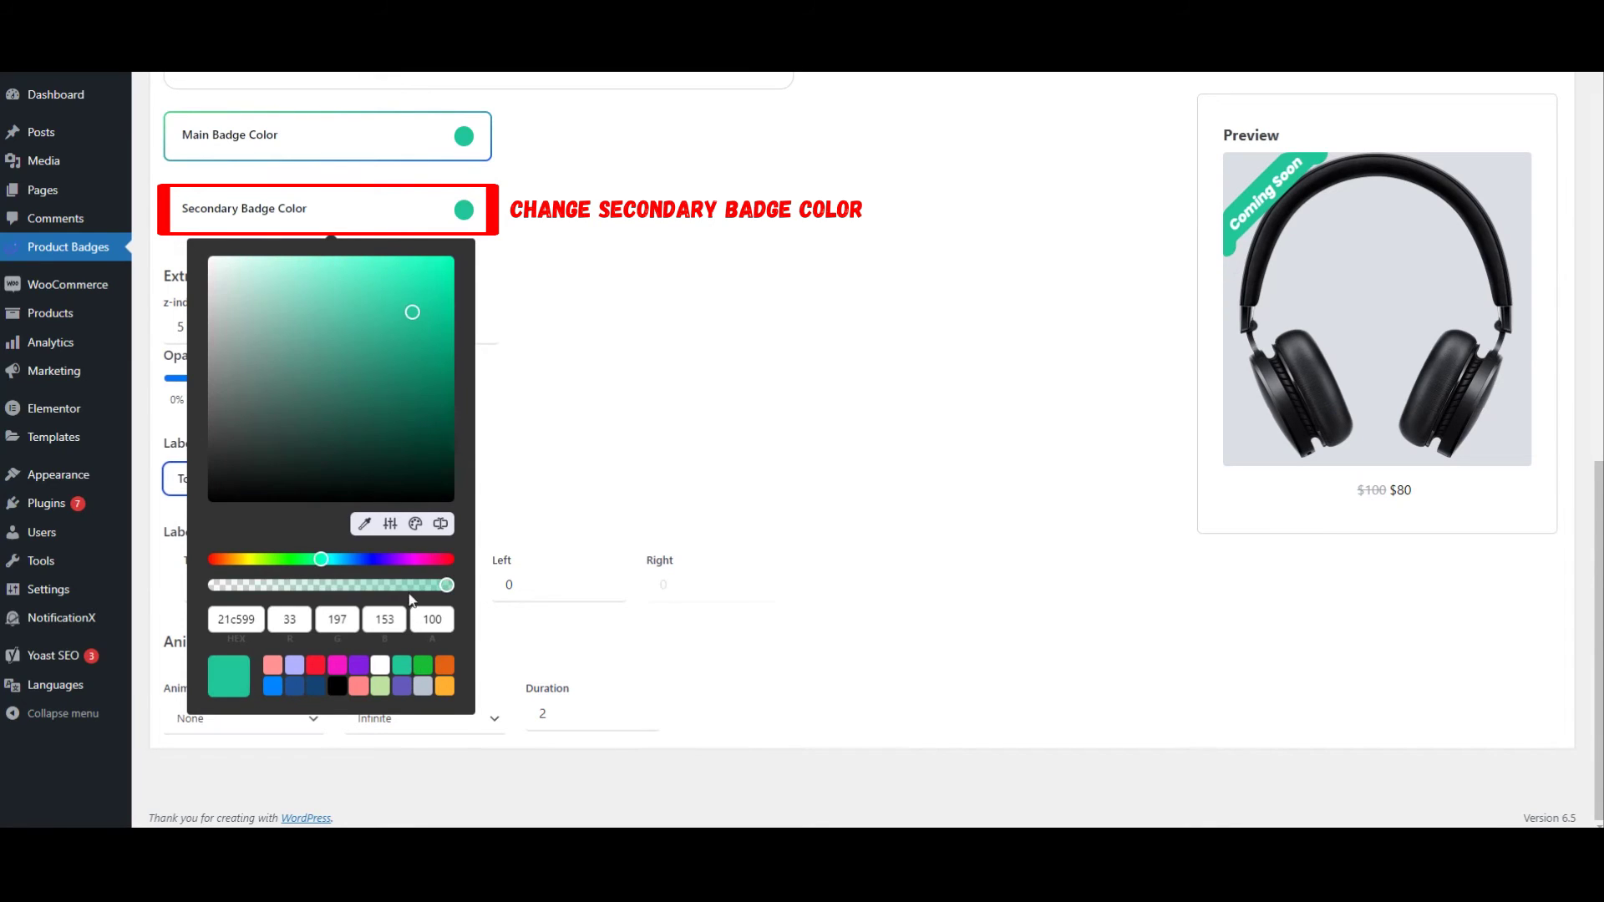
pyautogui.click(401, 415)
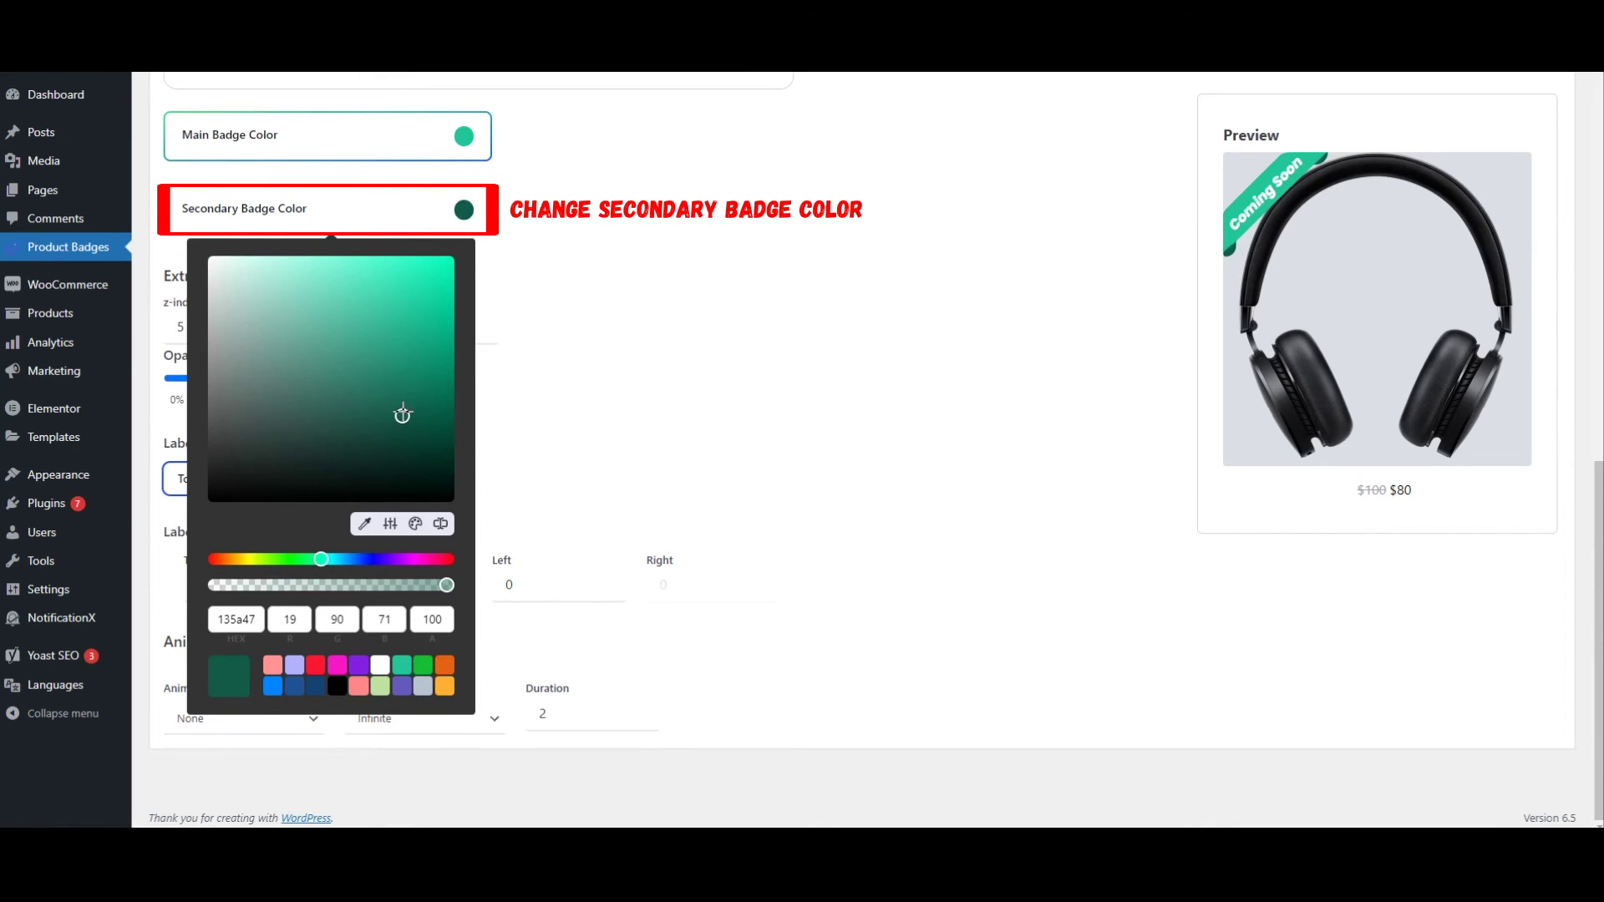
pyautogui.click(629, 304)
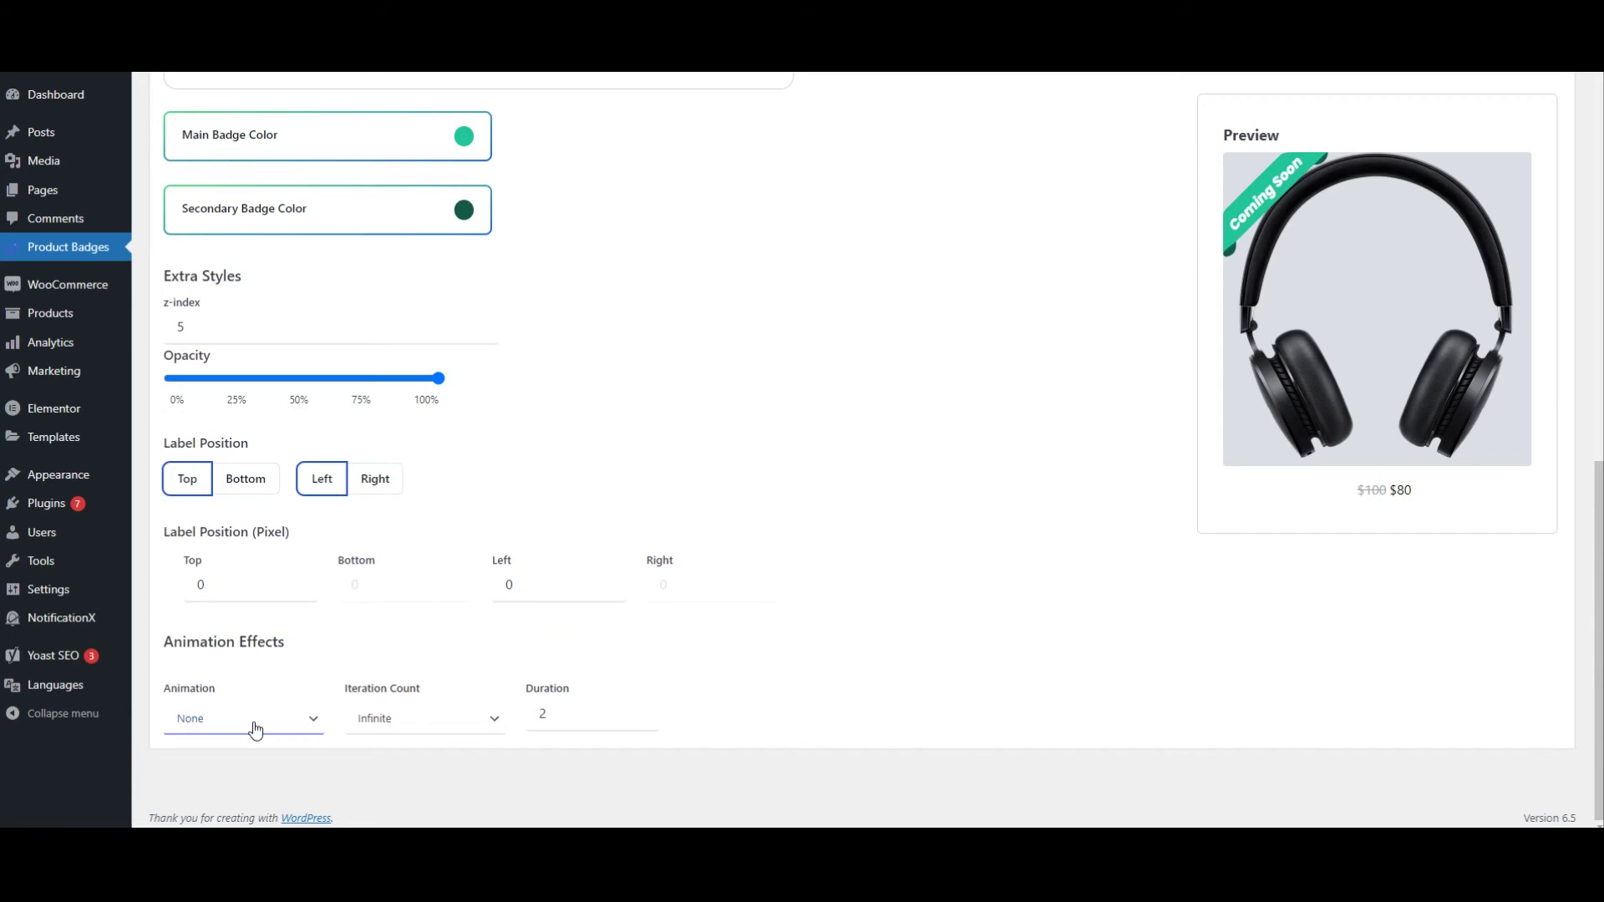
pyautogui.scroll(4, 547, 521)
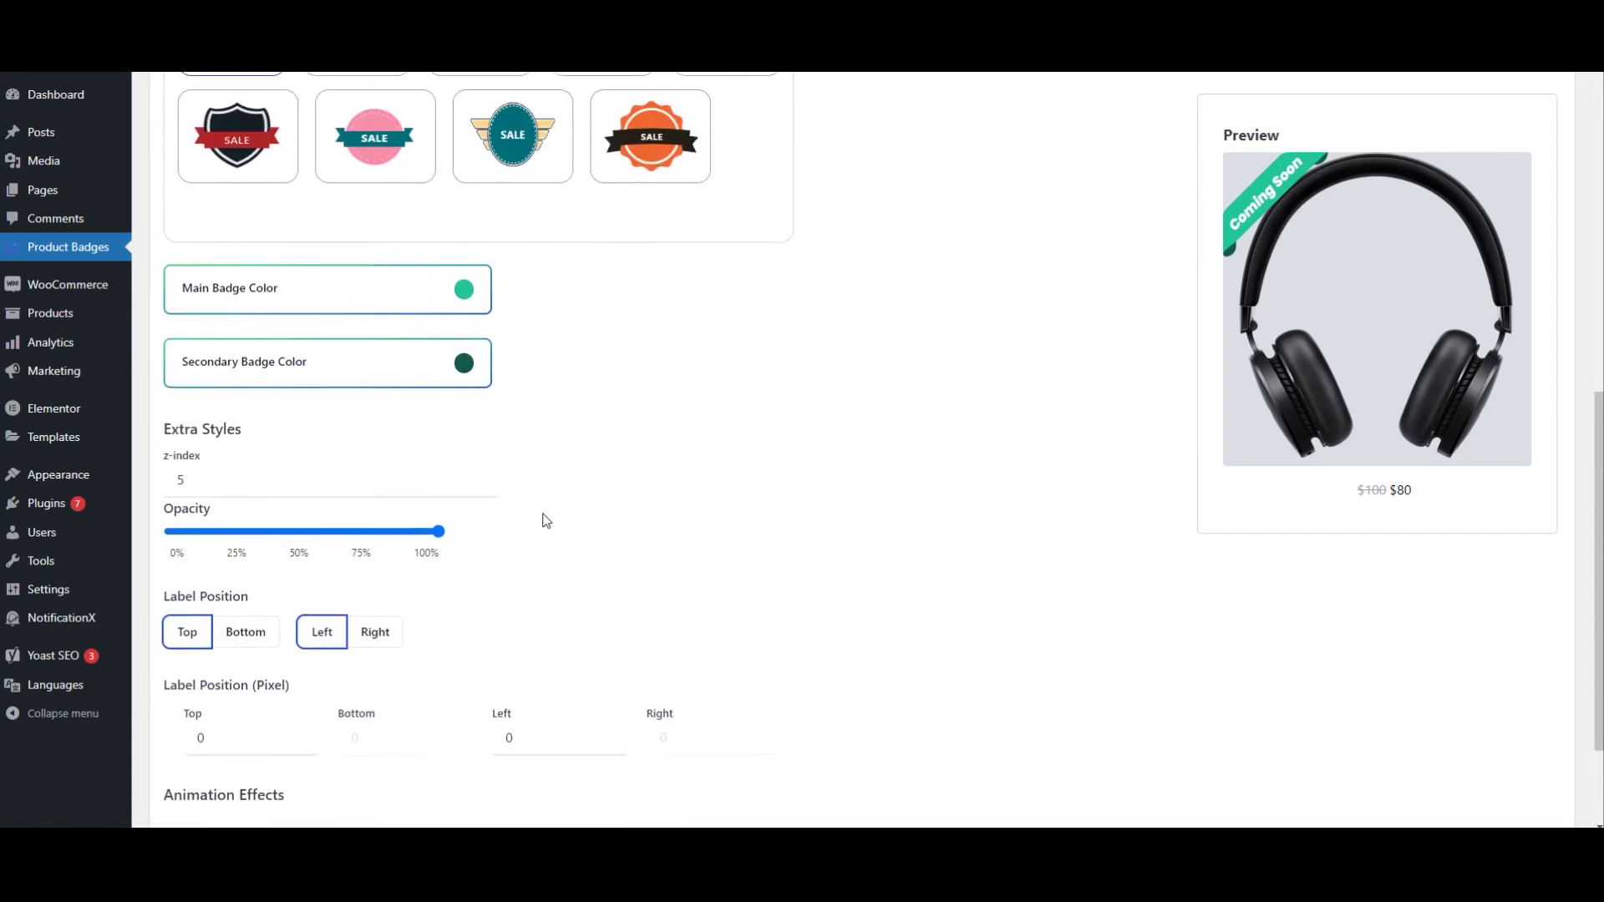
pyautogui.scroll(7, 827, 480)
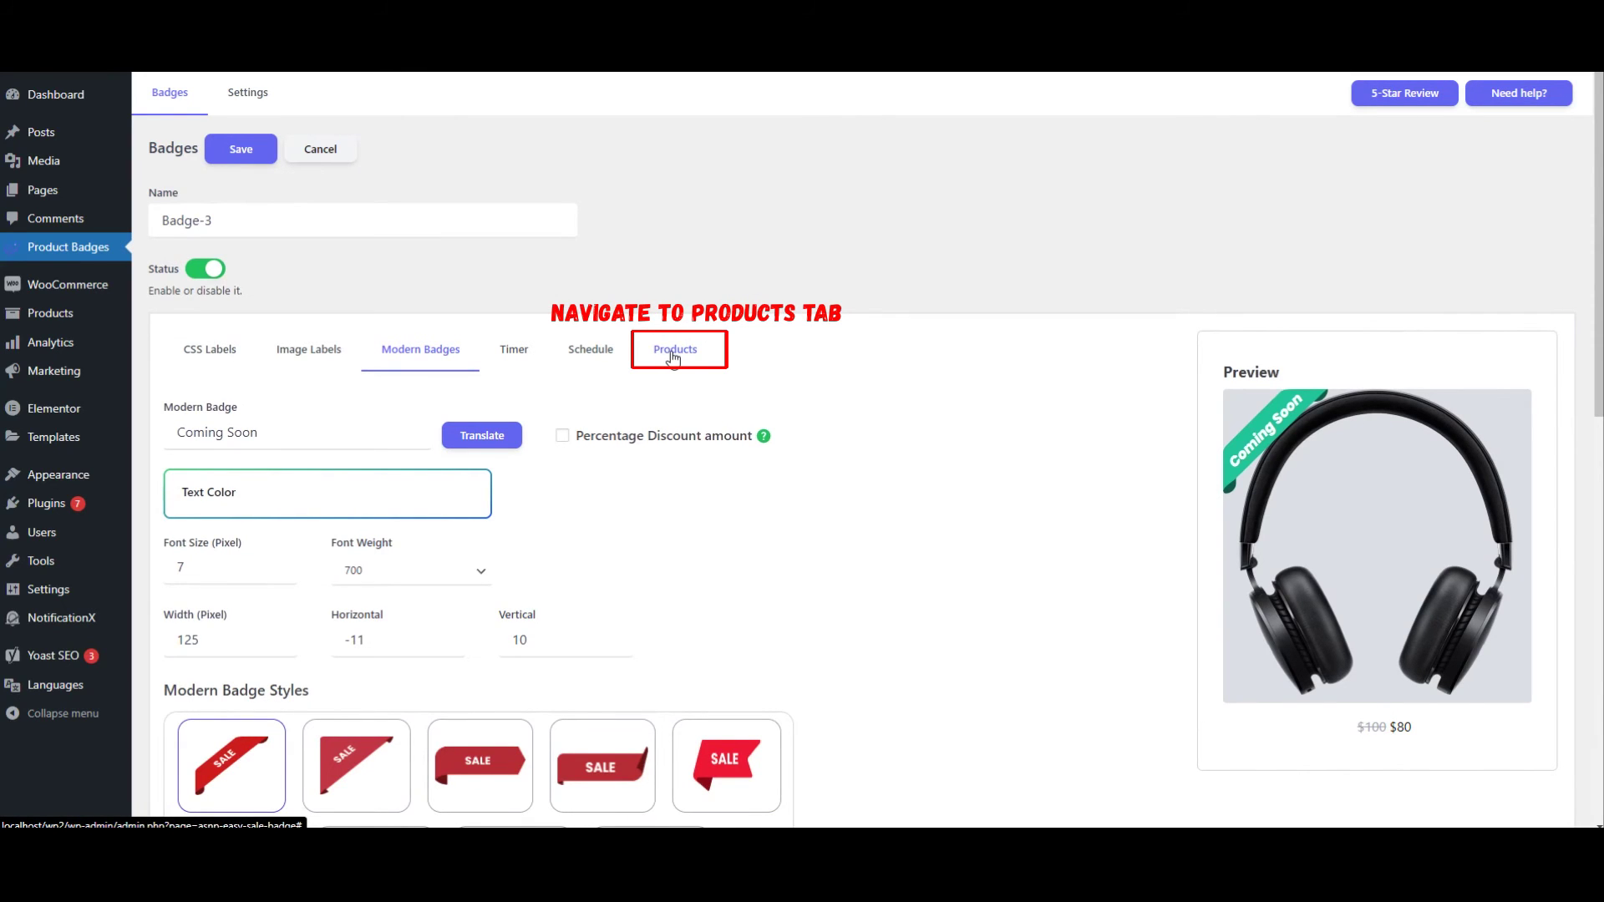
# - Add an Included products rule for Belt (woo-belt) to Badge-3 and save it
pyautogui.click(673, 358)
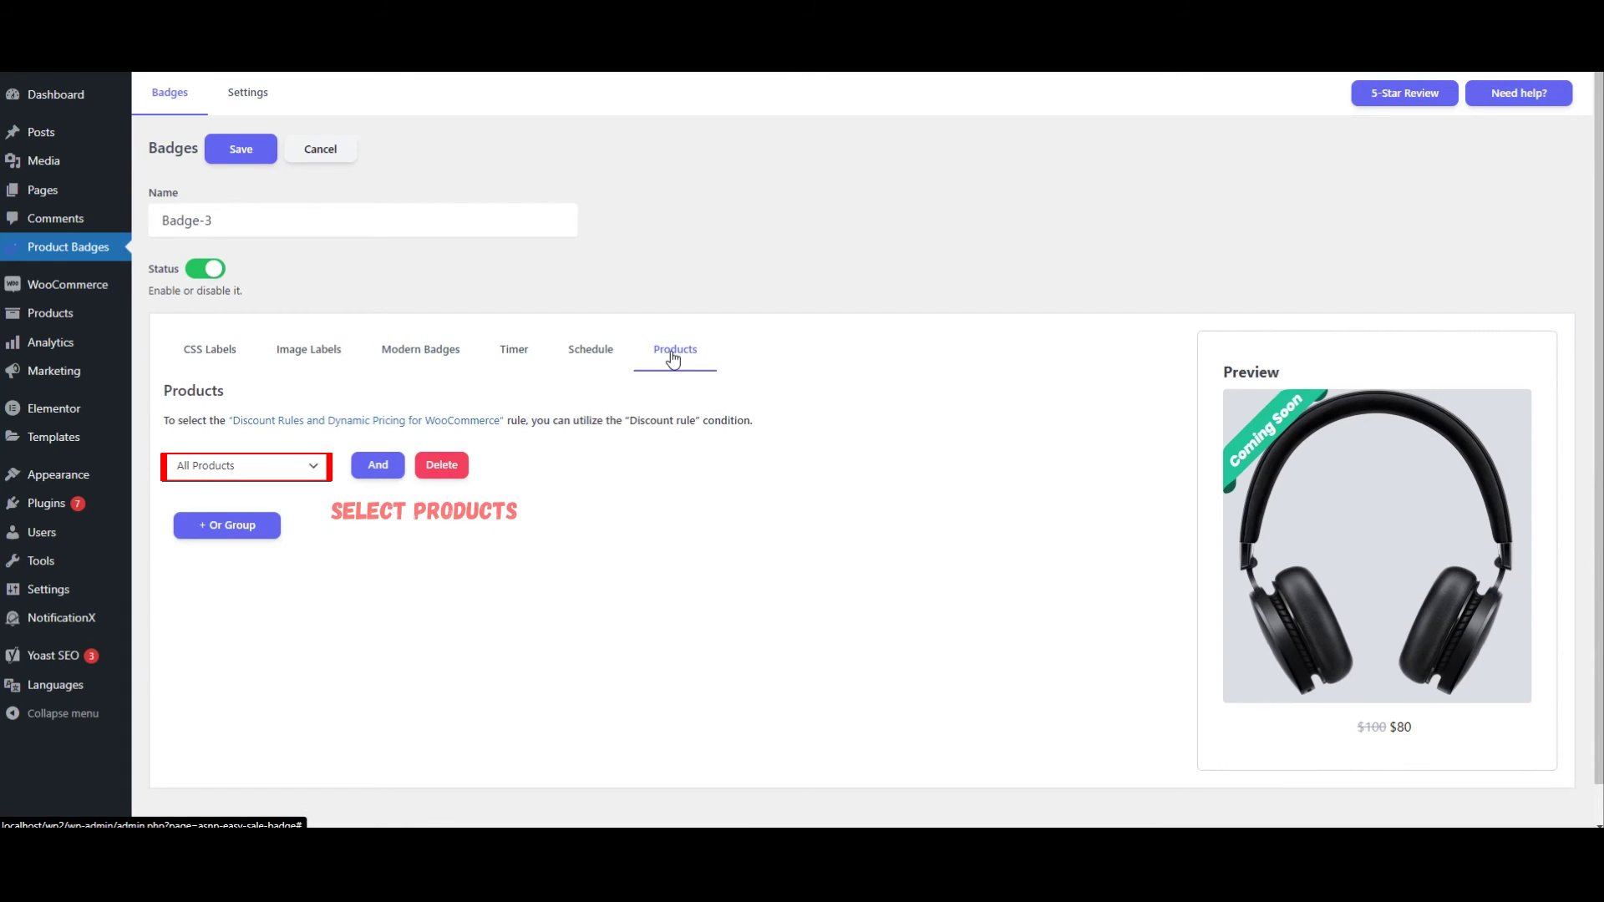
pyautogui.click(244, 470)
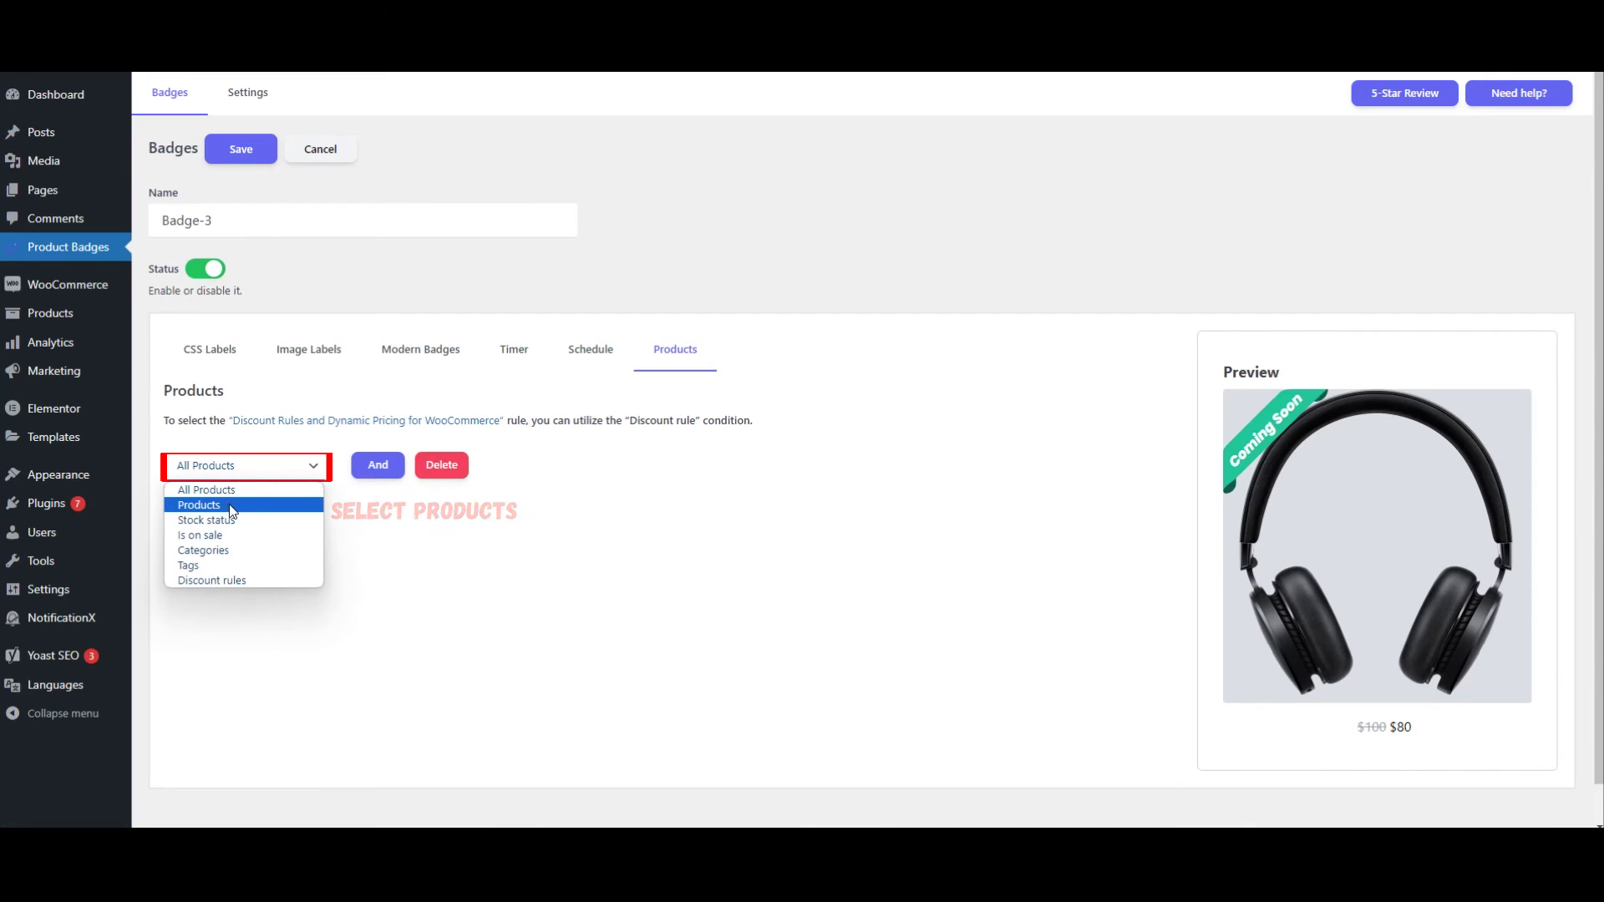
pyautogui.click(231, 505)
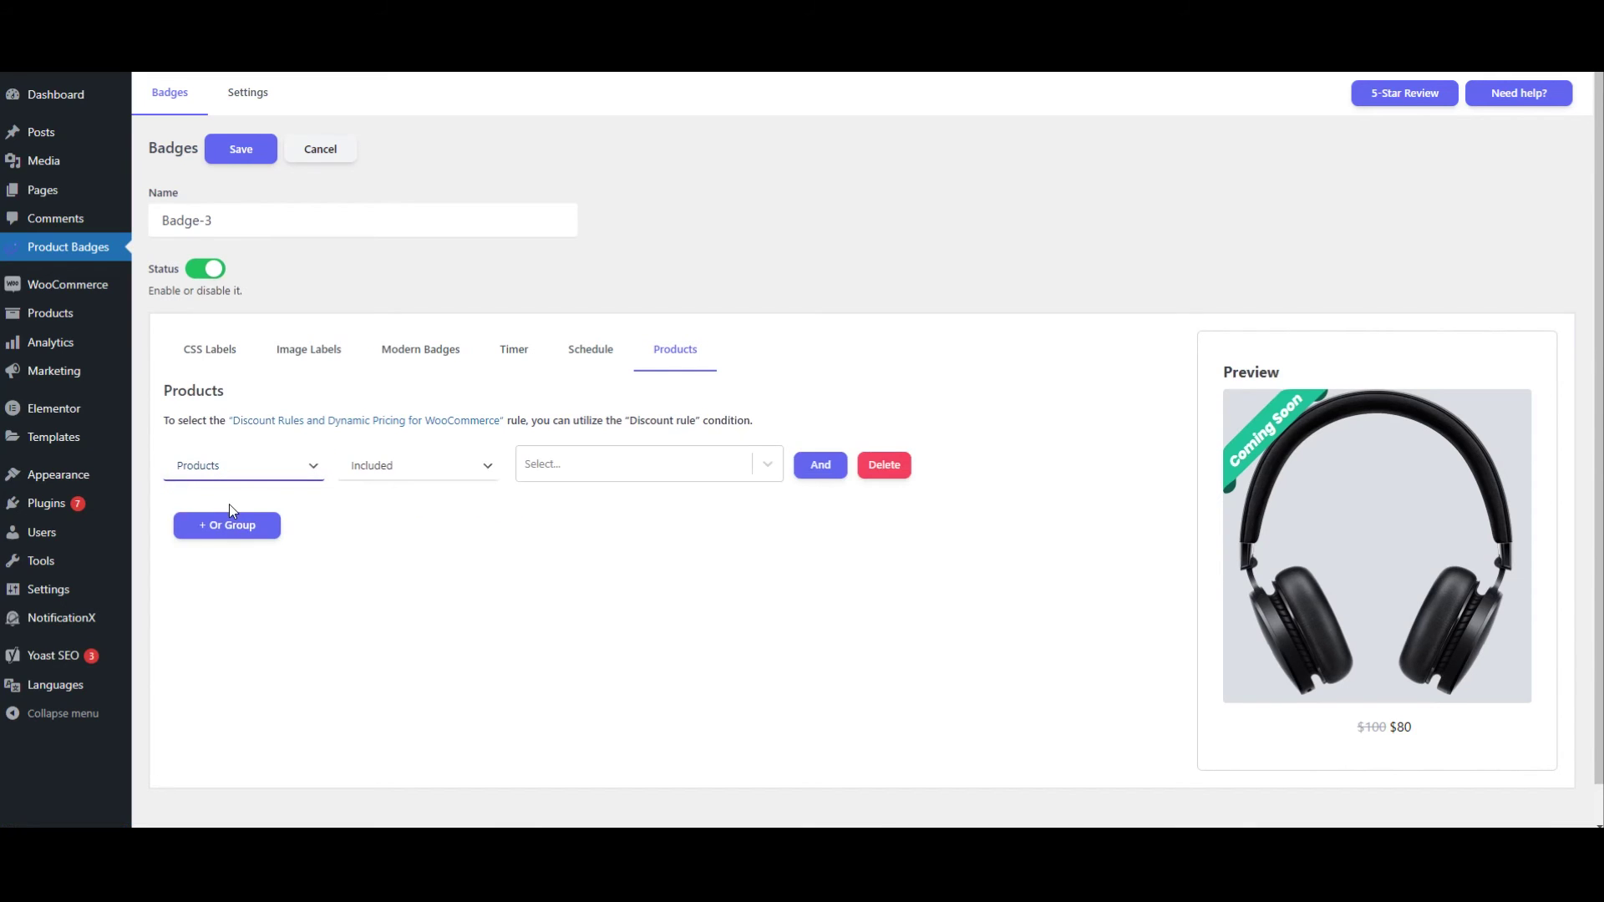
pyautogui.click(437, 481)
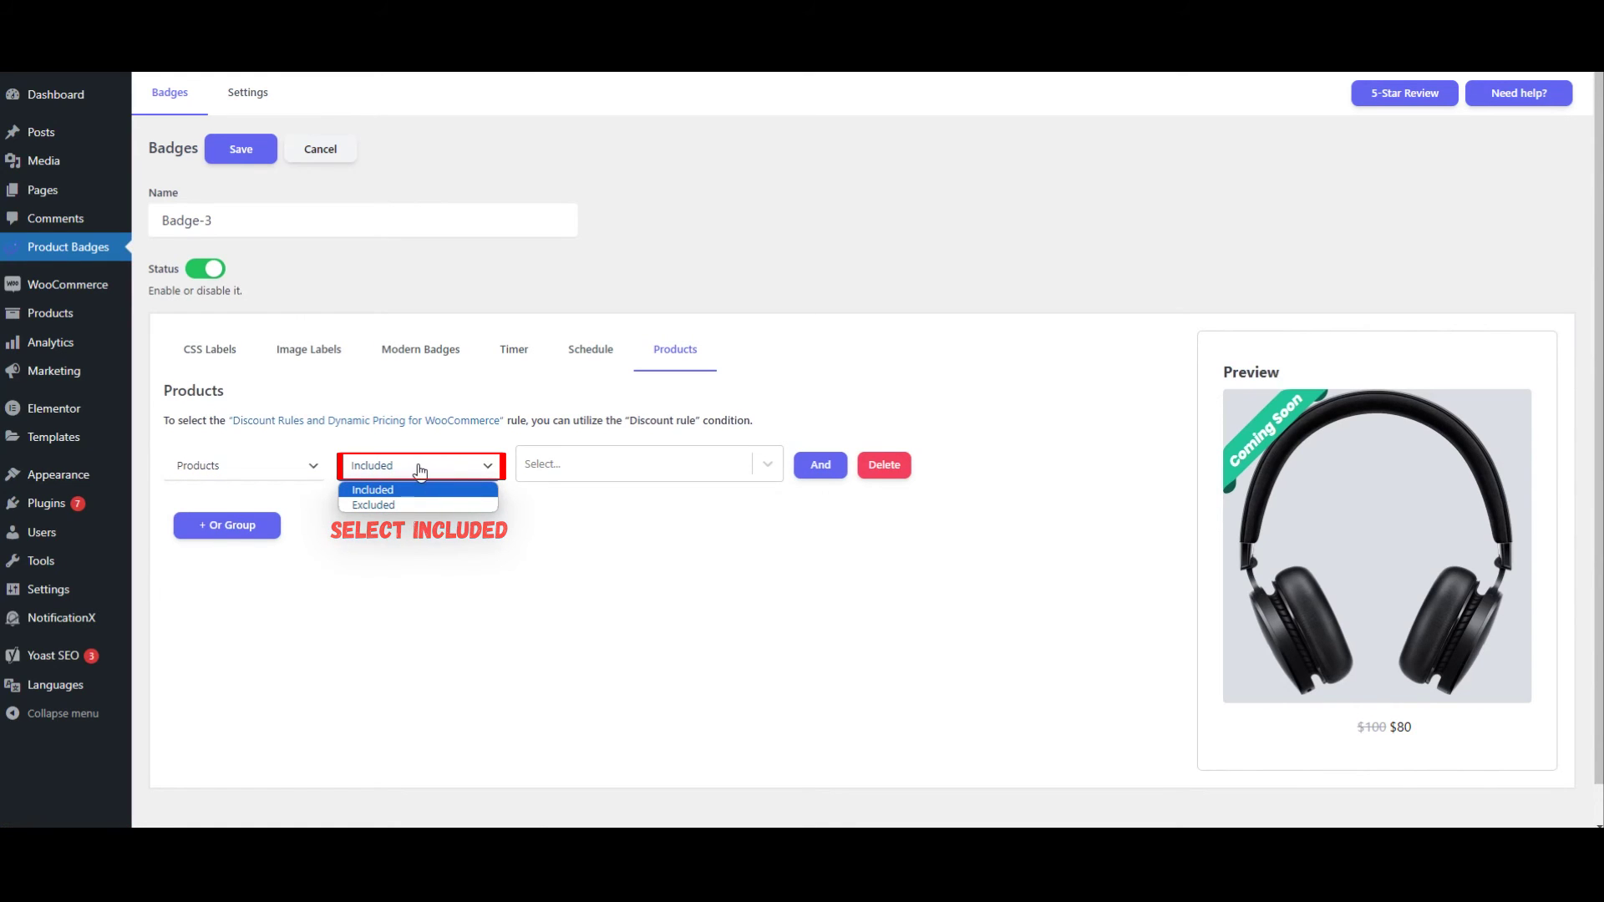
pyautogui.click(389, 491)
pyautogui.click(544, 470)
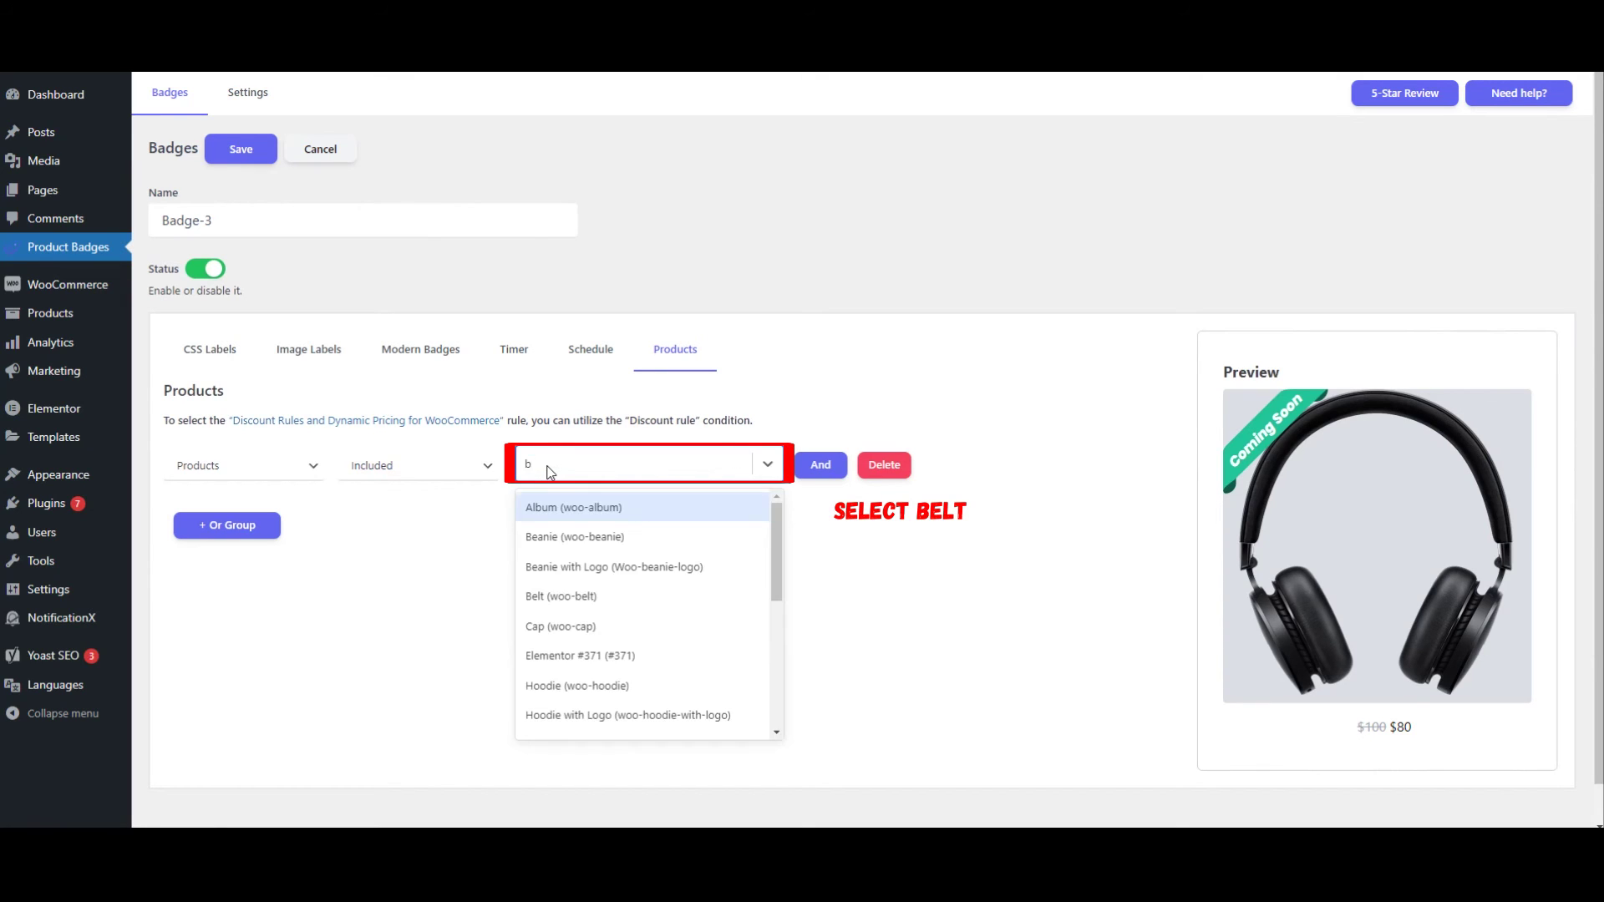
pyautogui.click(542, 598)
pyautogui.click(543, 600)
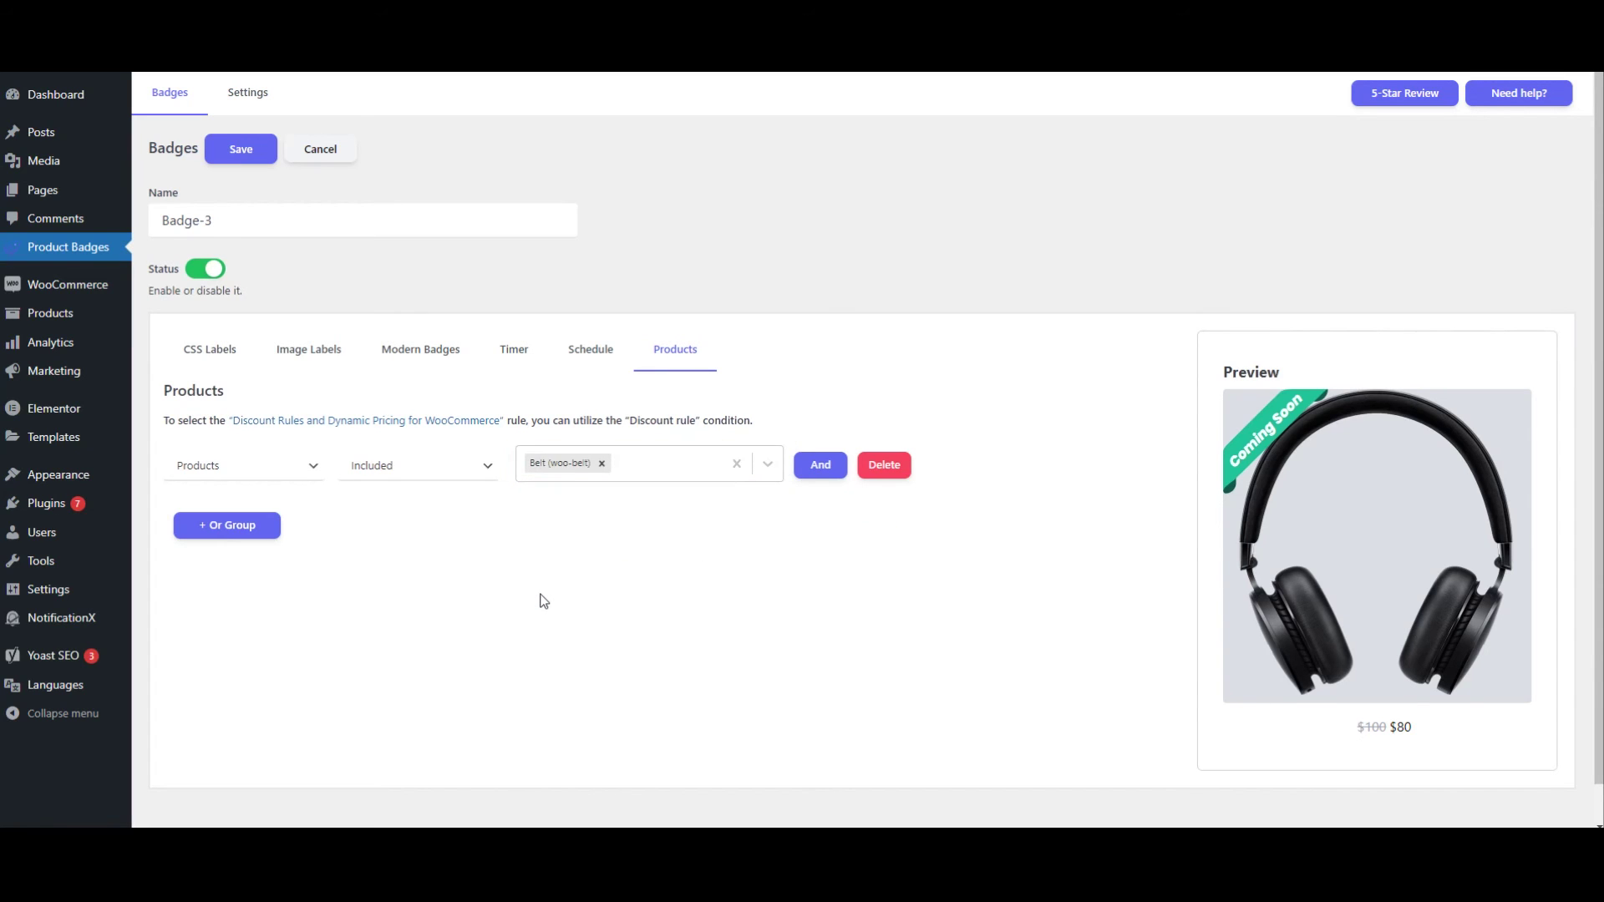
pyautogui.click(242, 161)
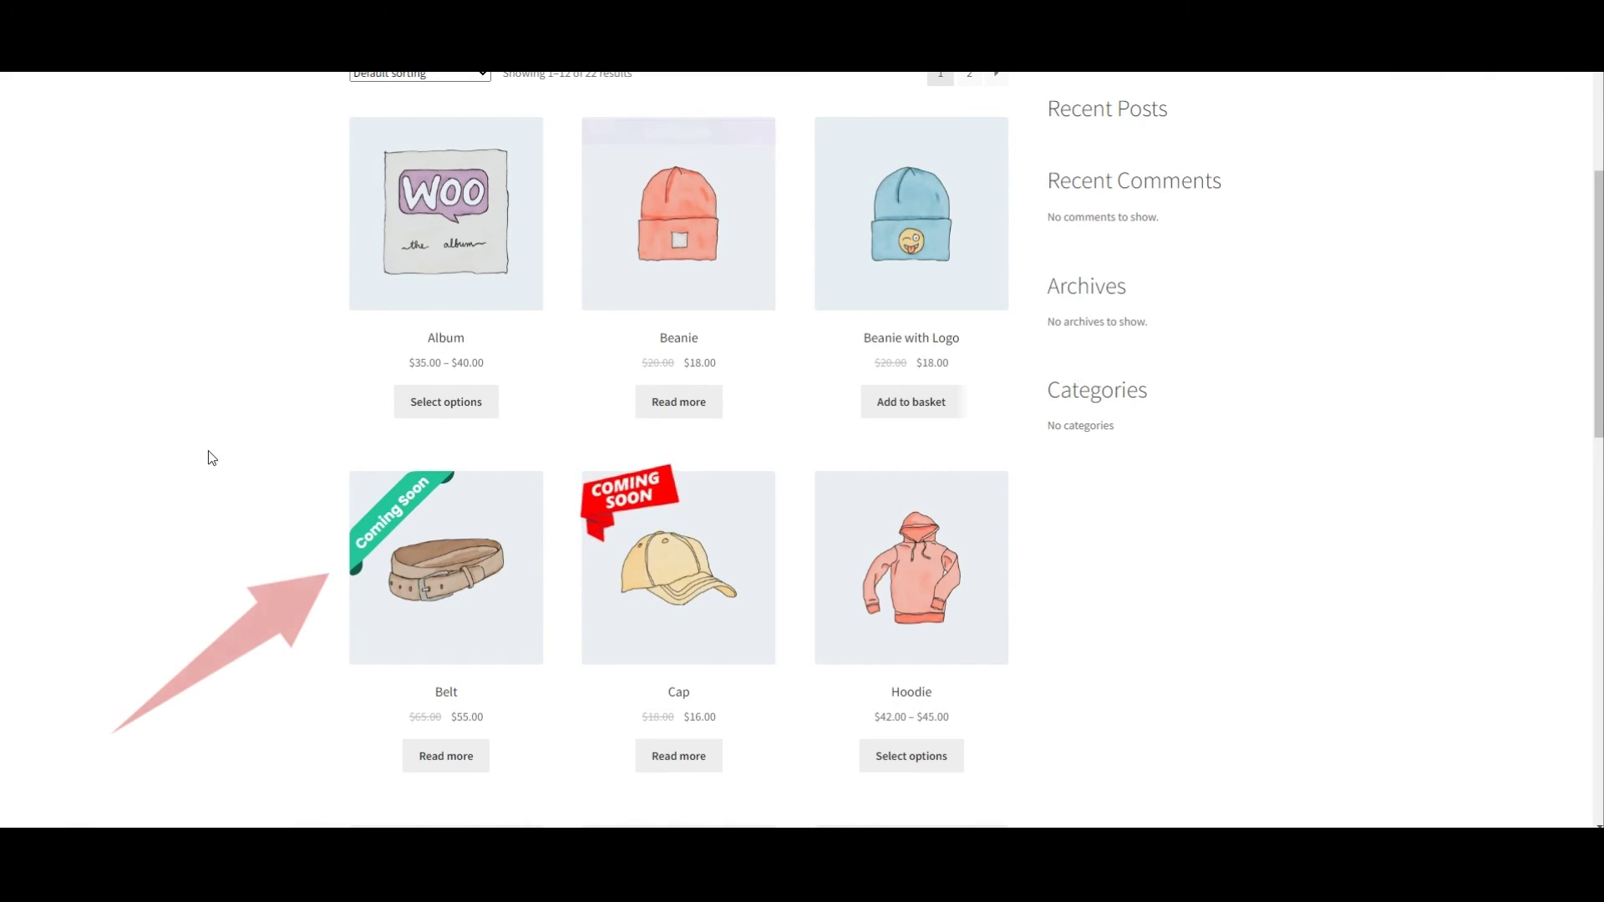
# - Open the Belt product page and scroll through it to check the green Coming Soon ribbon
pyautogui.click(401, 541)
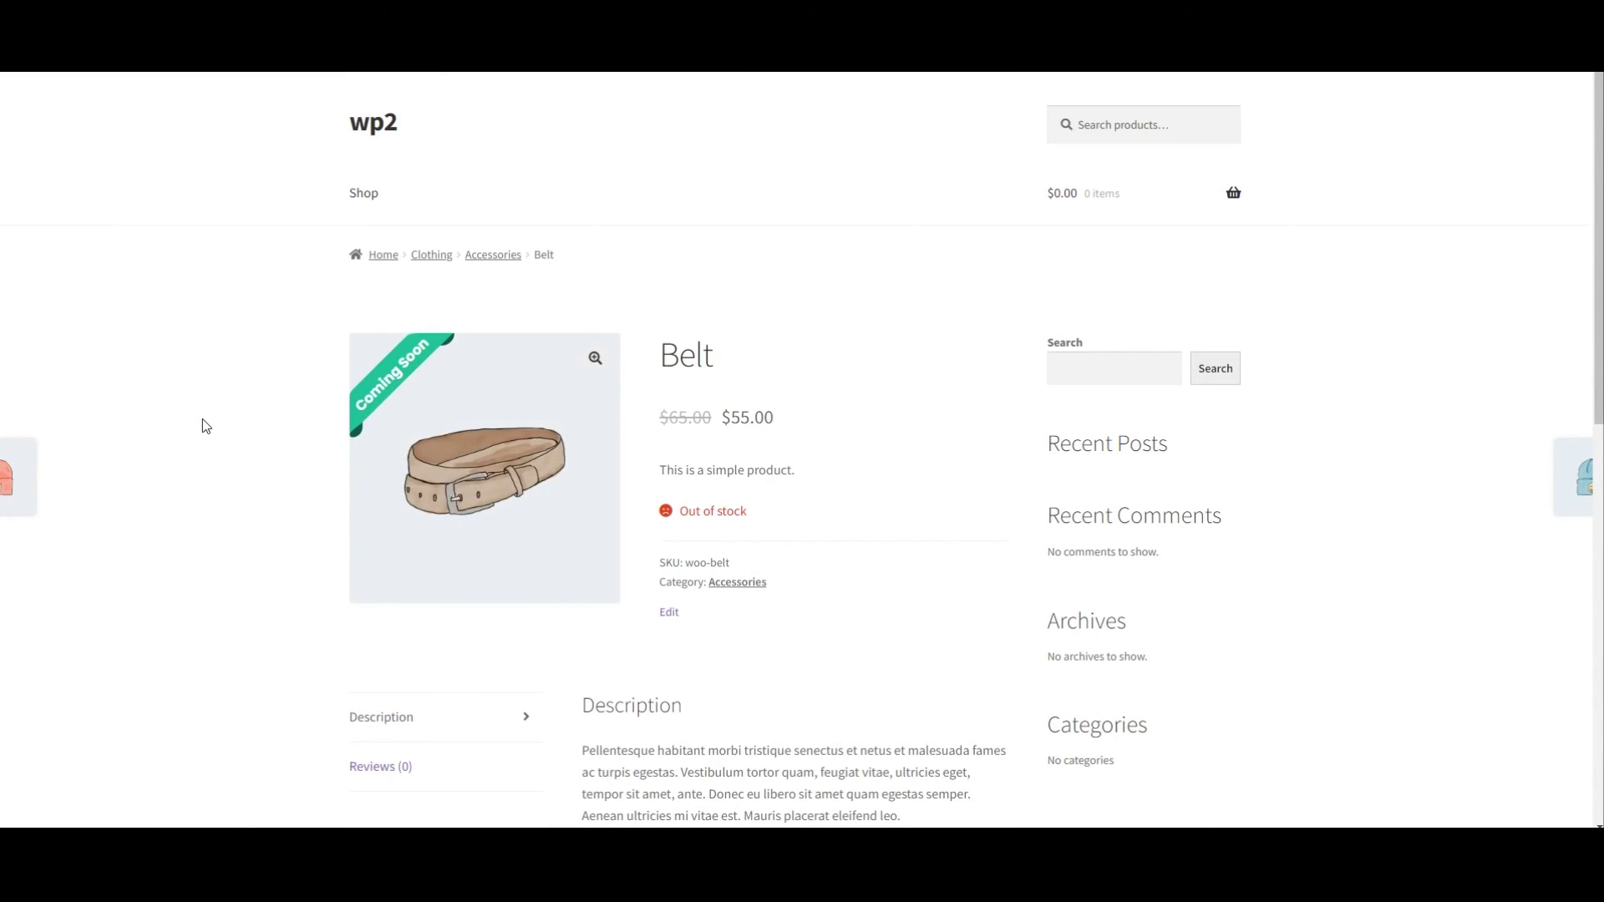
pyautogui.scroll(-1, 202, 426)
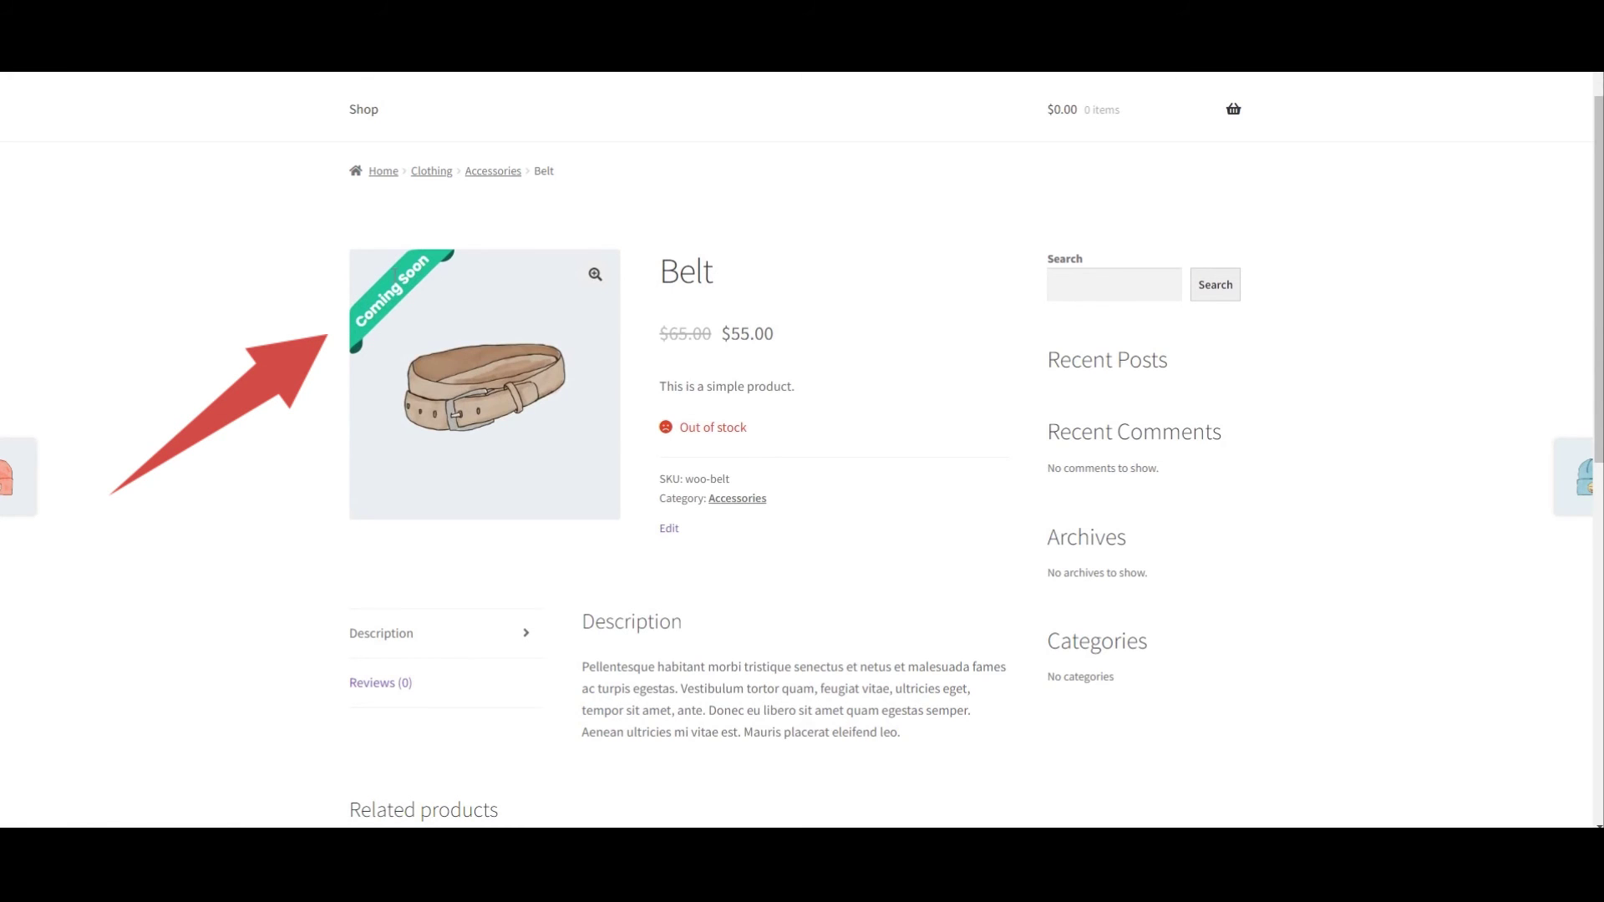
pyautogui.scroll(-3, 227, 466)
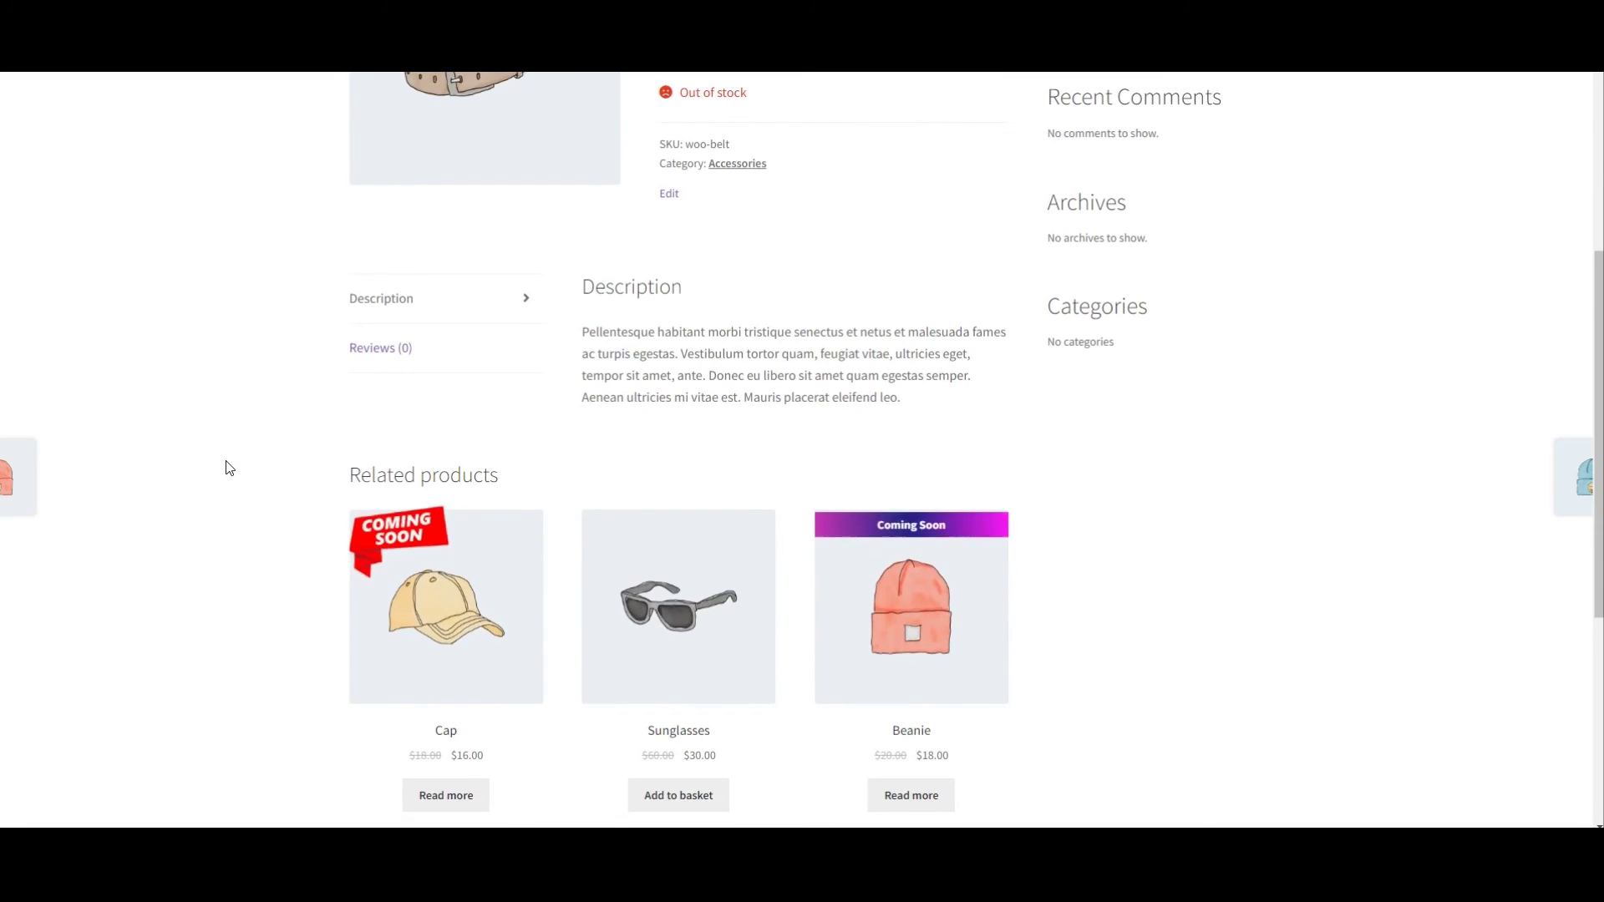
pyautogui.scroll(3, 228, 468)
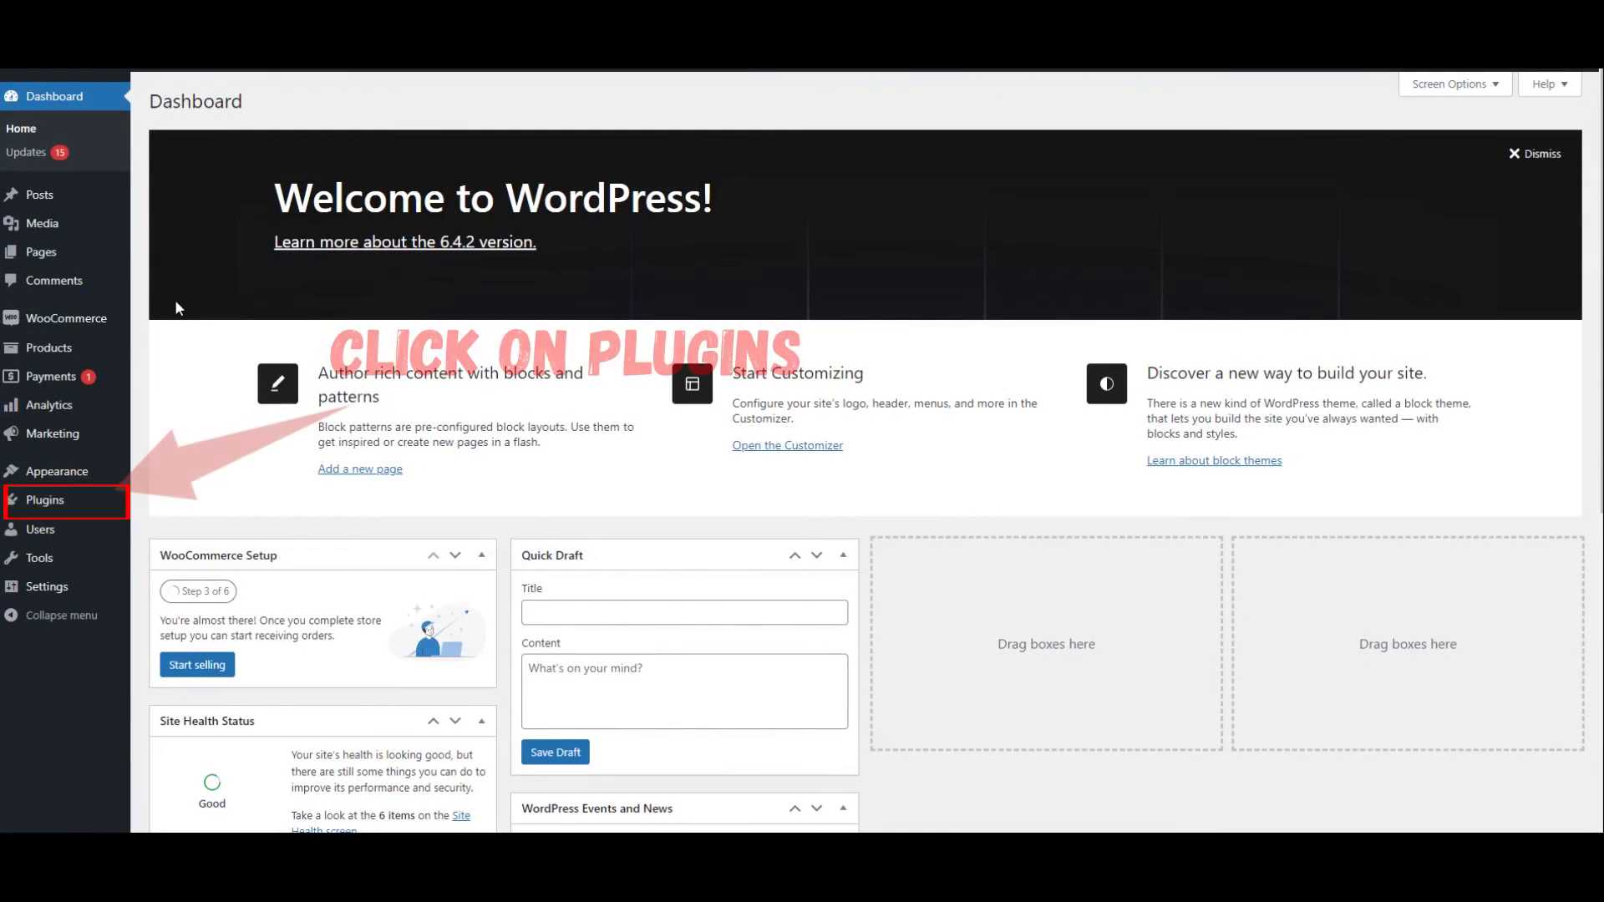
# - Go to the Plugins page and then to Add New Plugin
pyautogui.moveTo(70, 507)
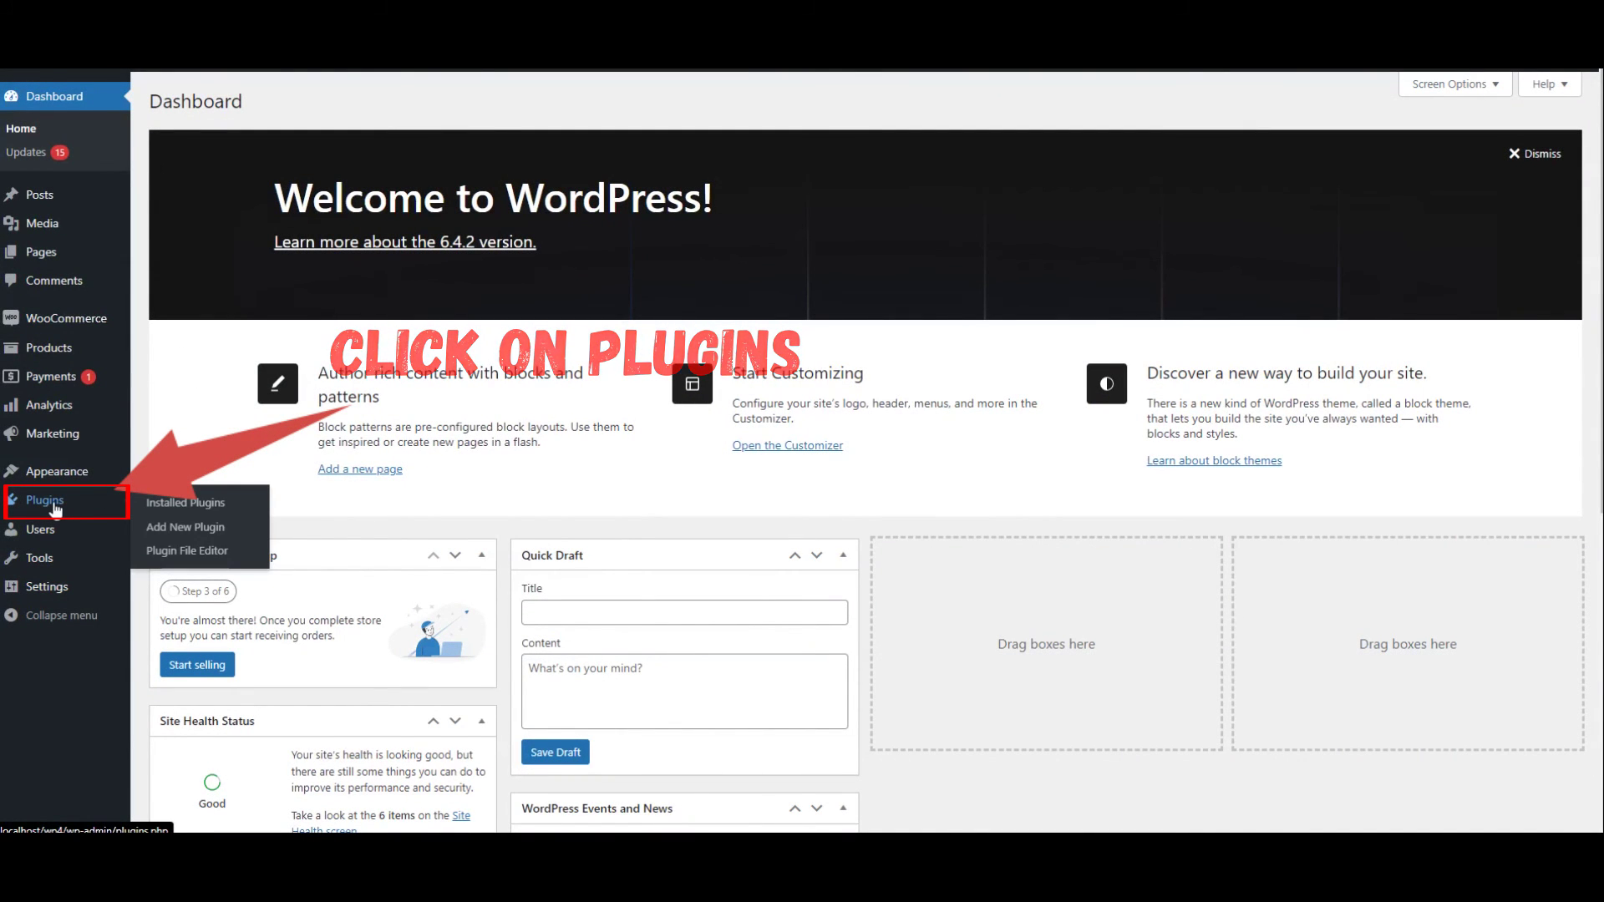
pyautogui.click(45, 500)
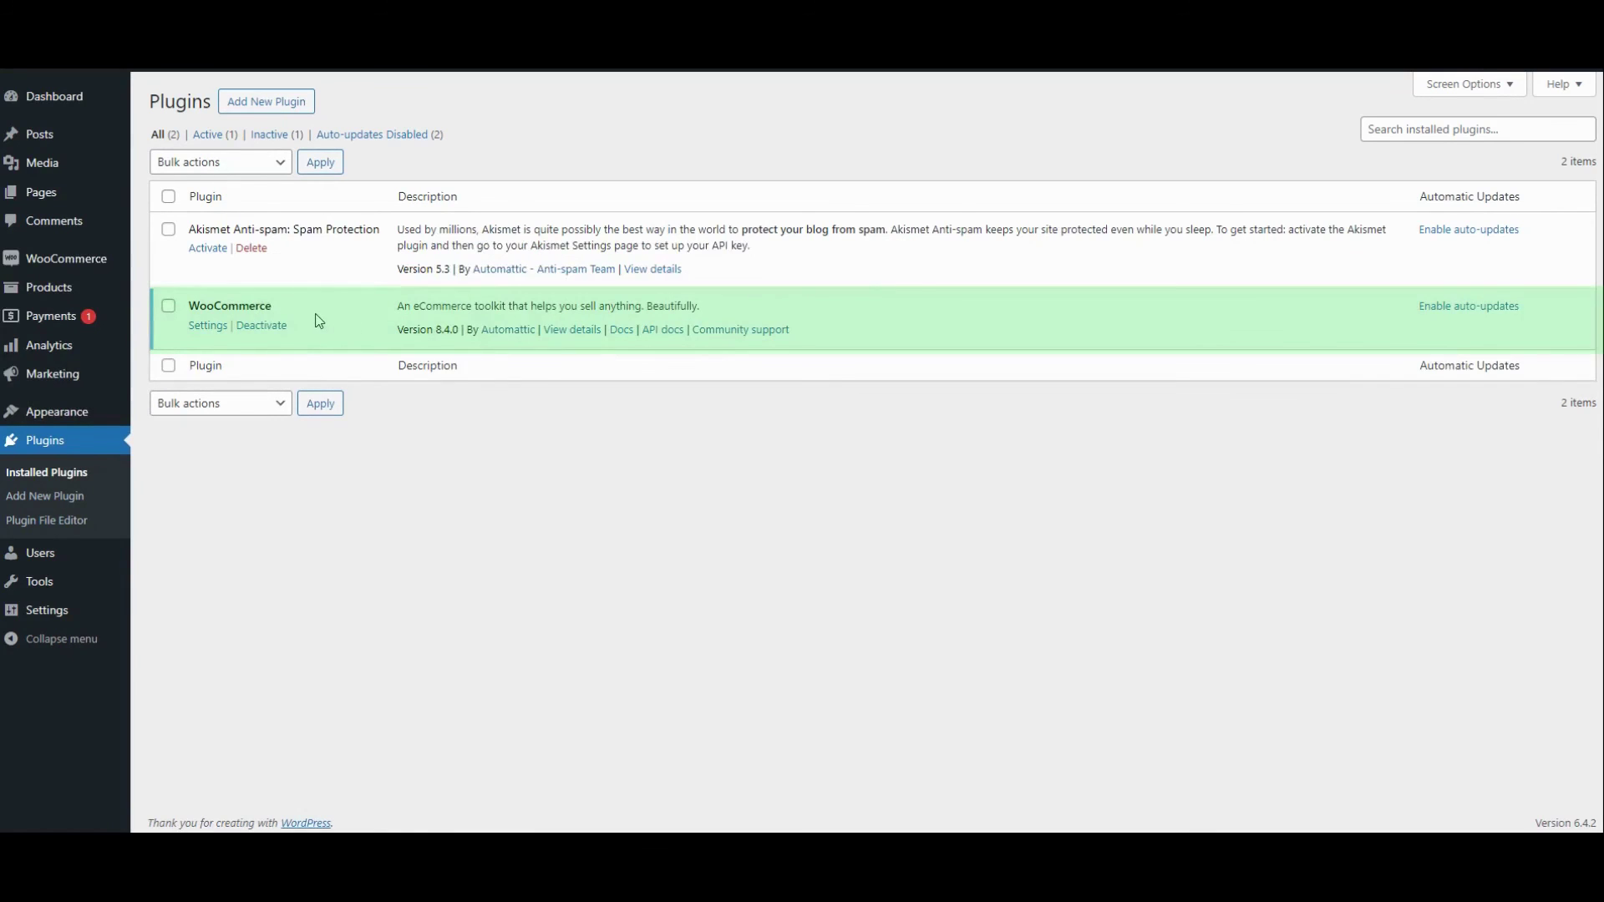
pyautogui.click(282, 105)
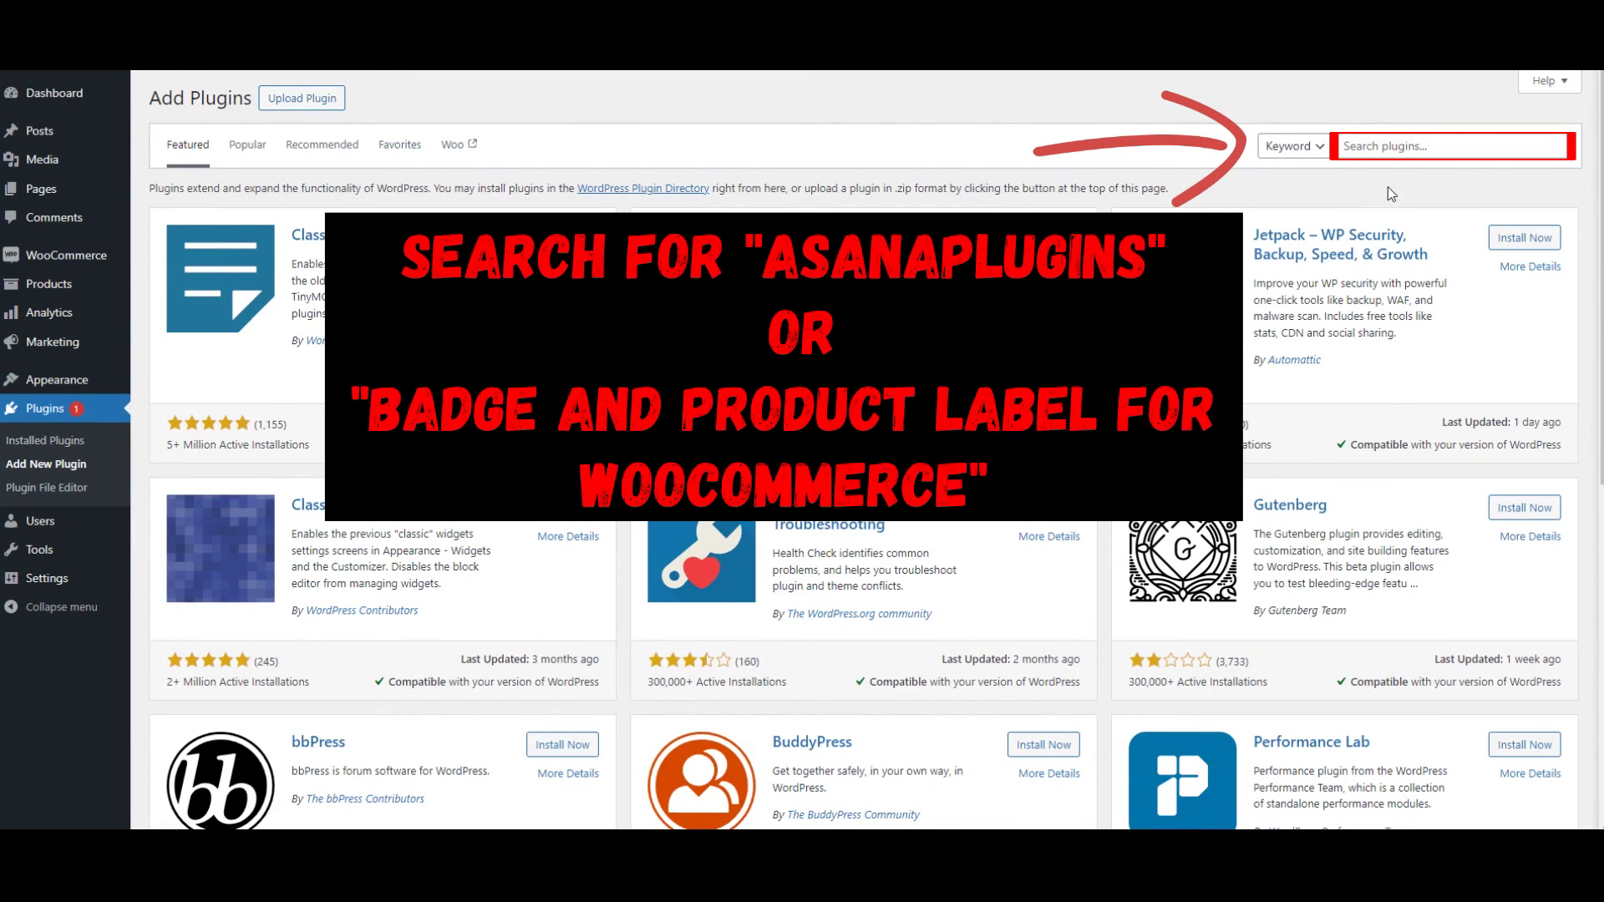
# - Search for 'asan', then install and activate Badge and Product Label for WooCommerce
pyautogui.click(1396, 150)
pyautogui.write('asanaplugins')
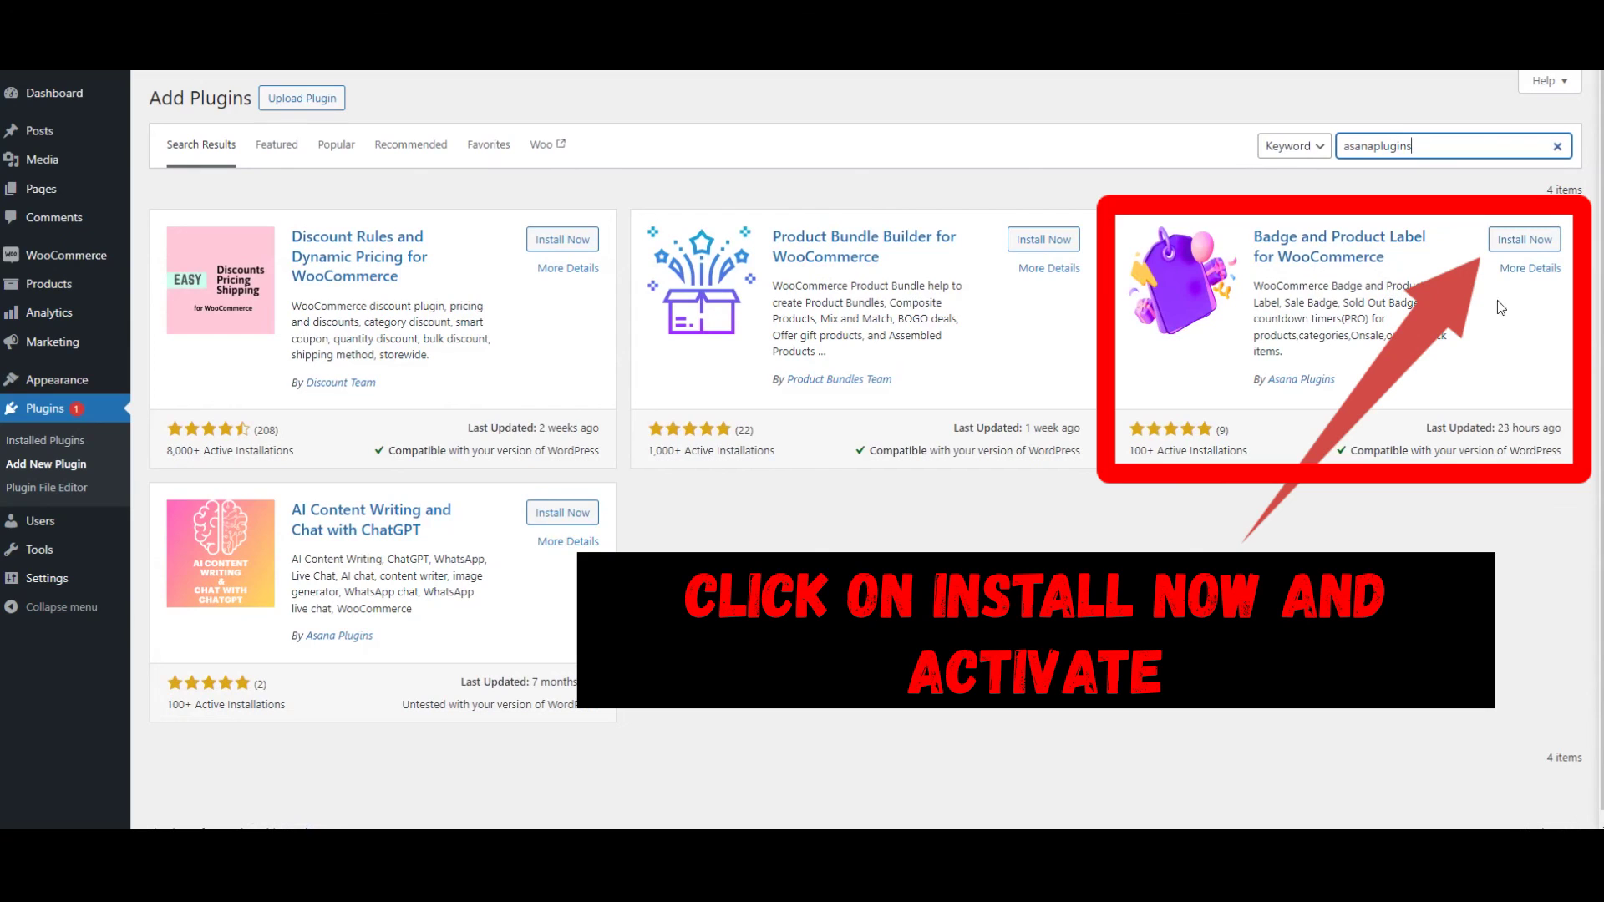
pyautogui.click(1525, 241)
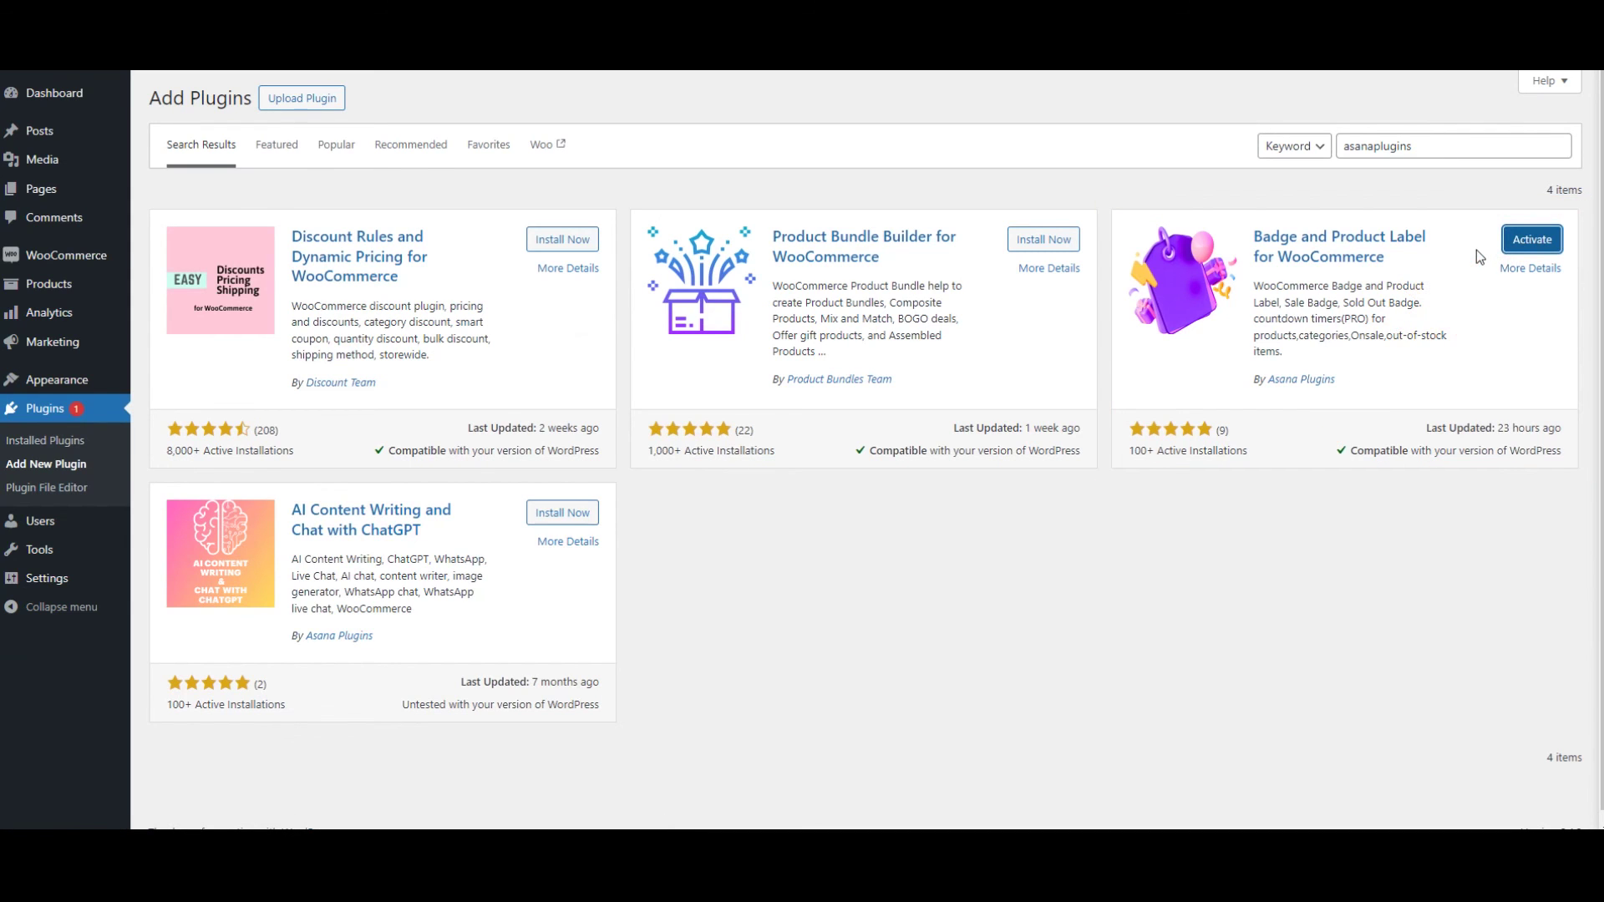
pyautogui.click(1532, 240)
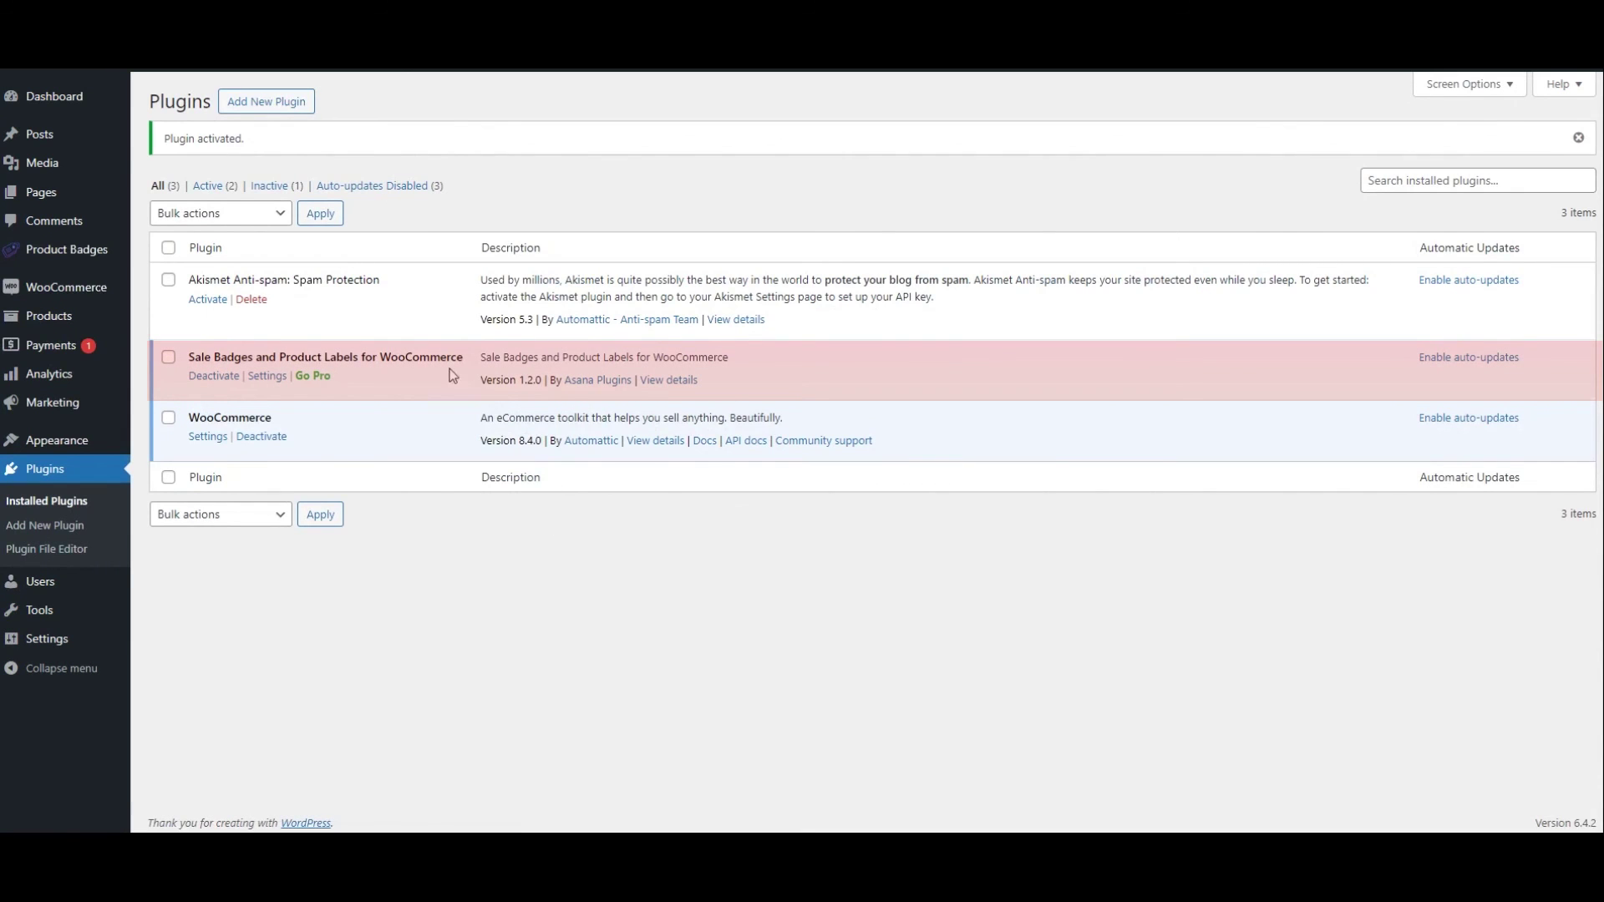